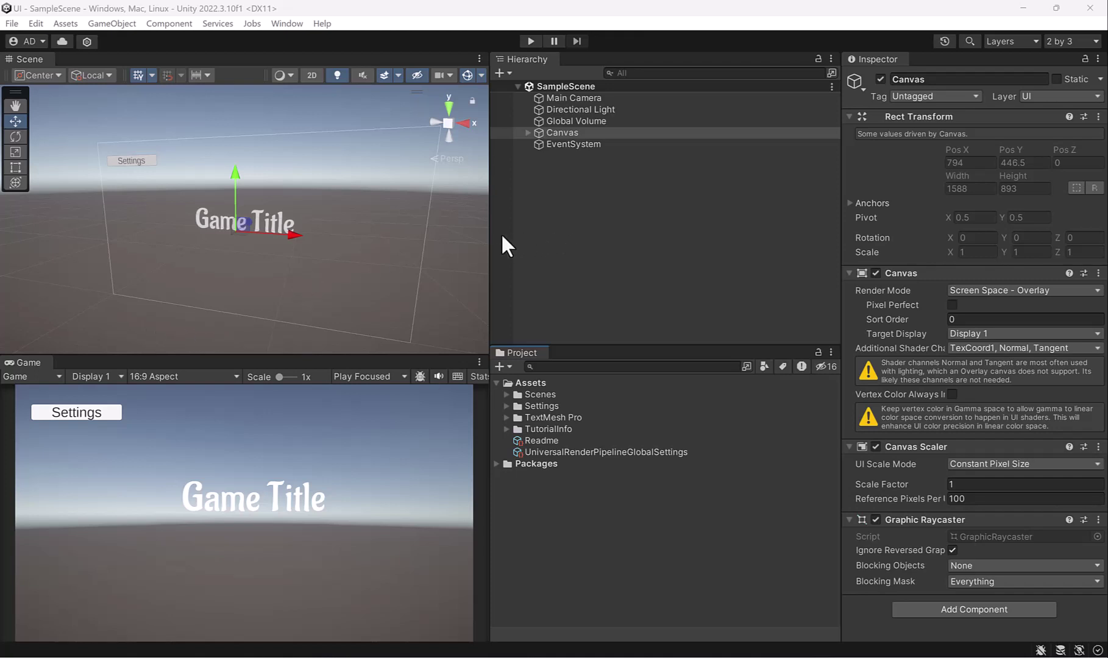
Step: Widen the Scene and Game views, then float the Game view and make its window taller
left_click_drag(489, 238, 664, 238)
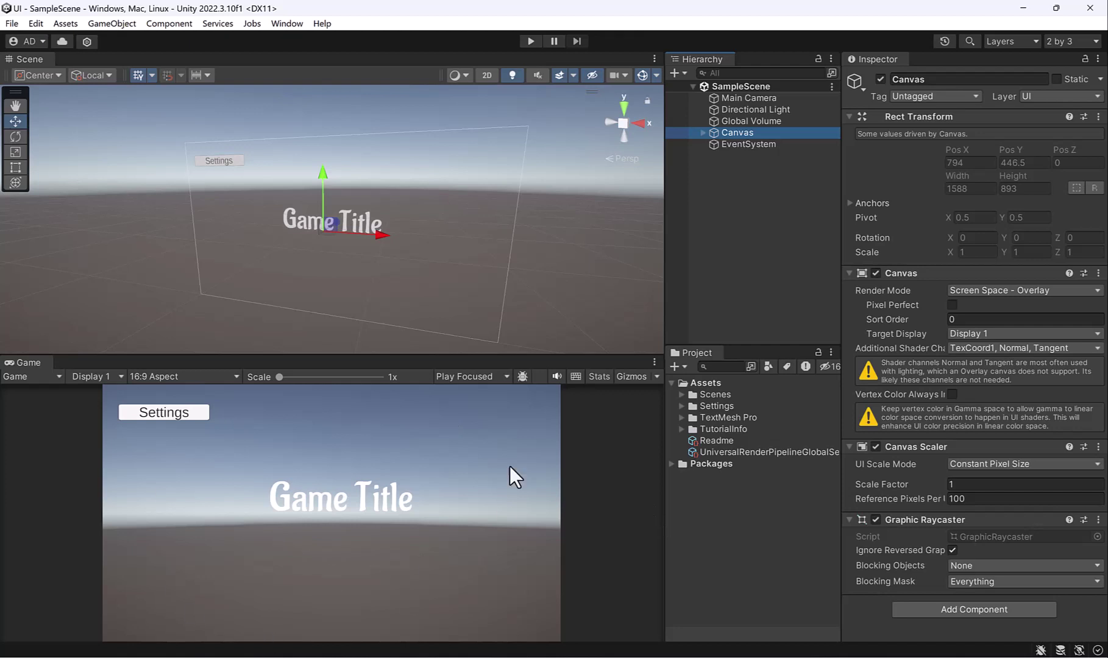
left_click_drag(32, 361, 265, 227)
left_click_drag(446, 97, 471, 113)
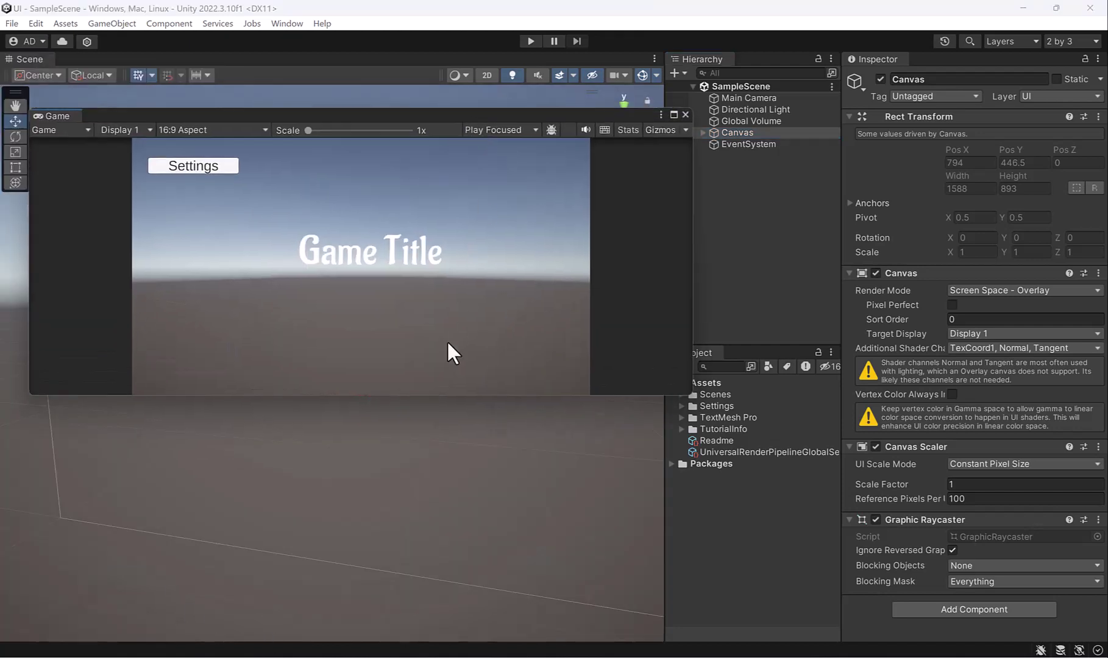
left_click_drag(442, 437, 442, 487)
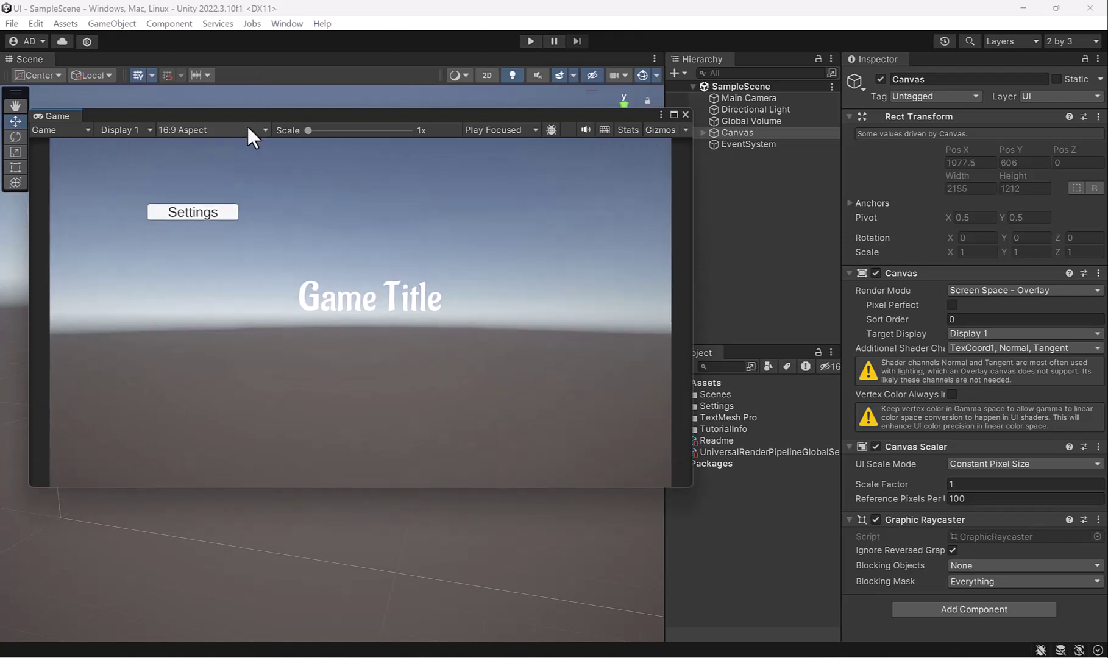
Step: Preview the game at 16:10 and Free Aspect, resize the window, then dock it below Scene
left_click(247, 128)
left_click(222, 207)
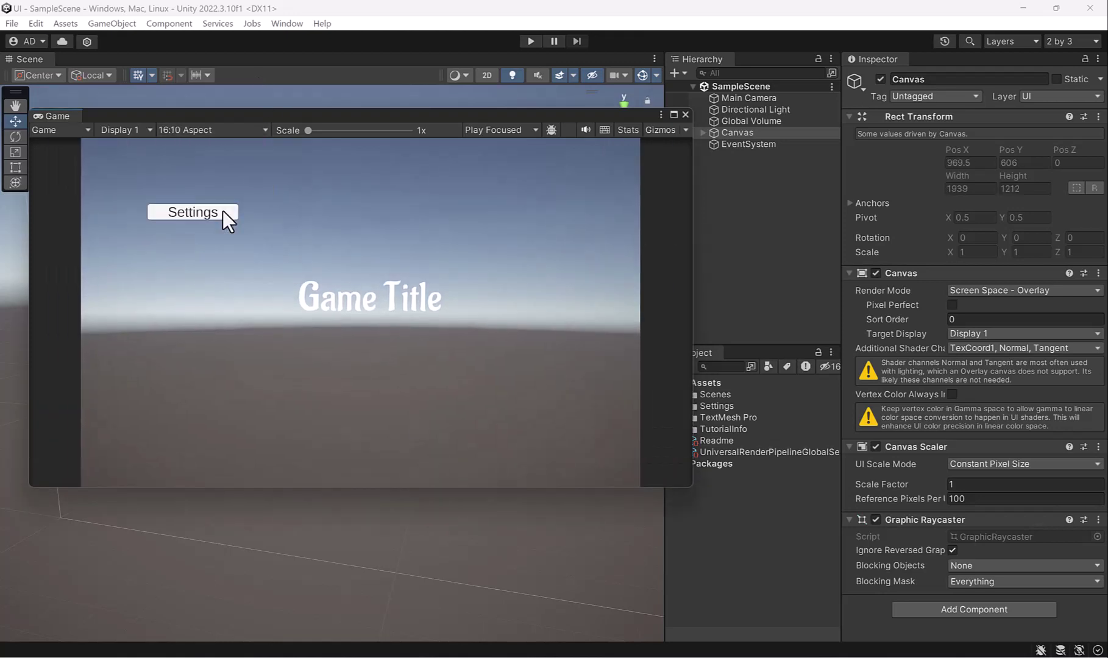
left_click(230, 128)
left_click(232, 181)
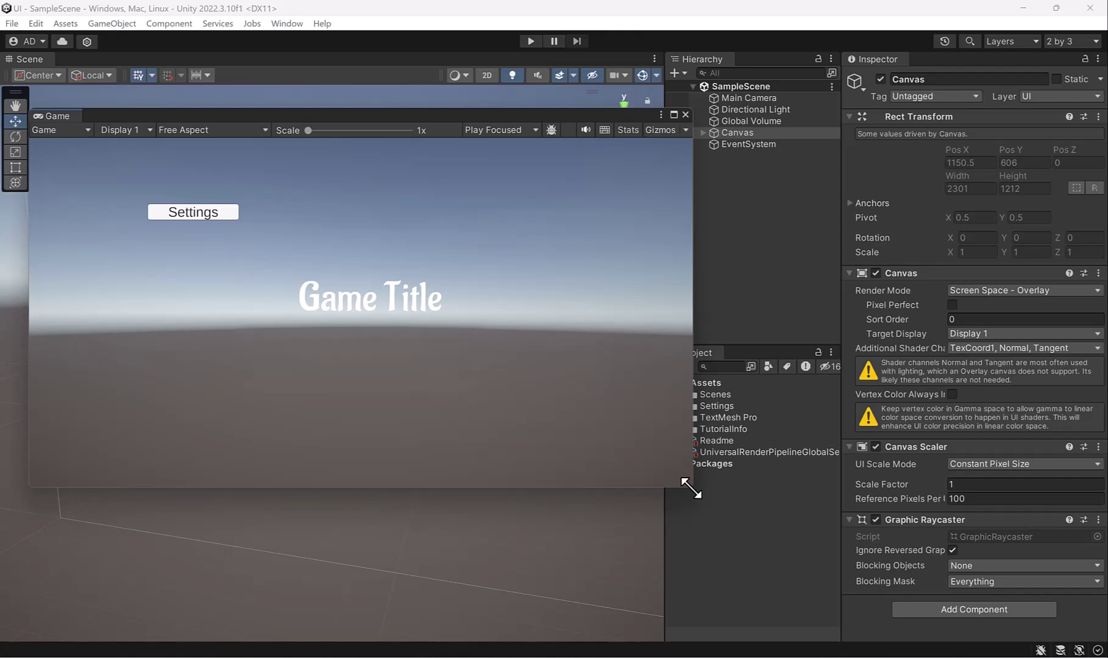
left_click_drag(690, 488, 302, 611)
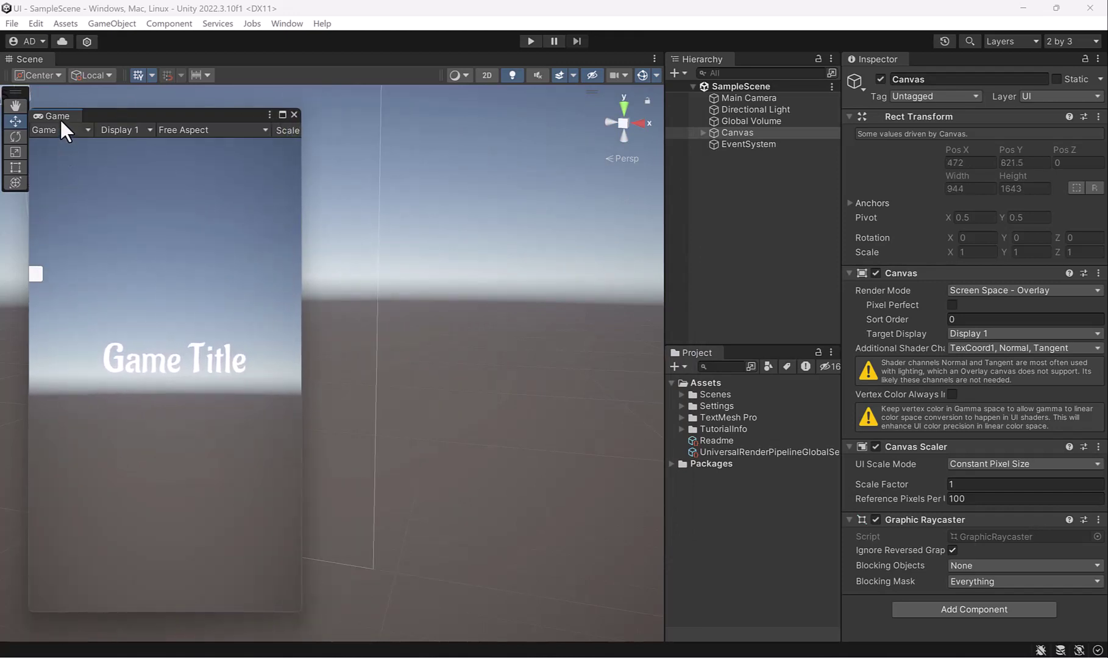
left_click_drag(60, 119, 192, 611)
Step: Give the Game view more height, turn the Scene view to the canvas, and widen the Hierarchy and Project panels
left_click_drag(389, 445, 389, 367)
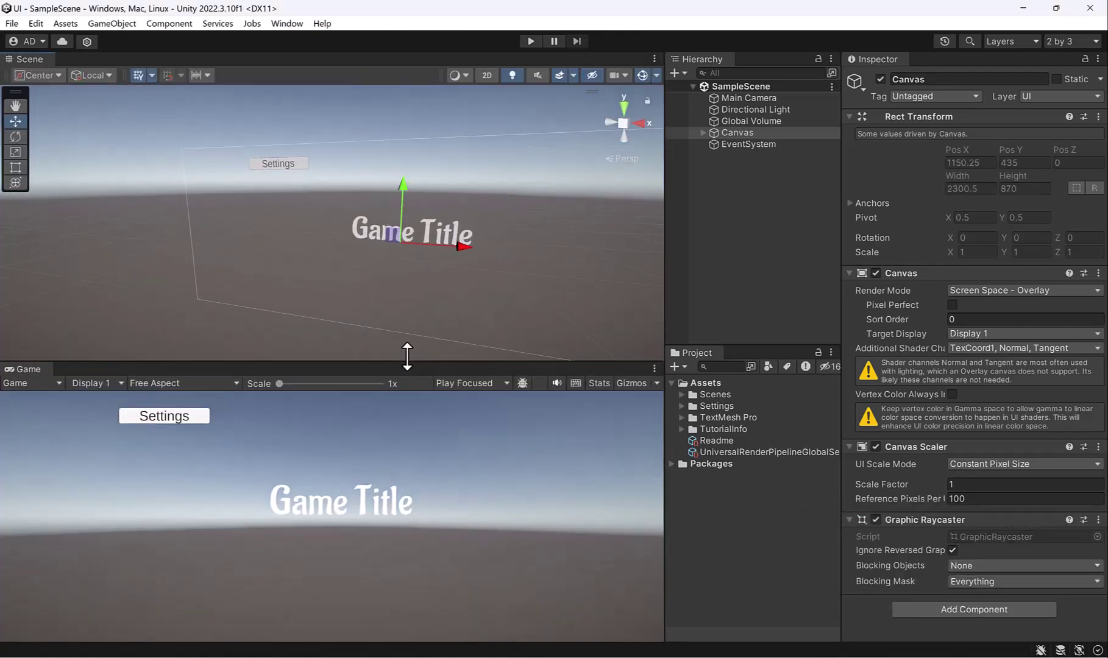
right_click_drag(352, 264, 389, 219)
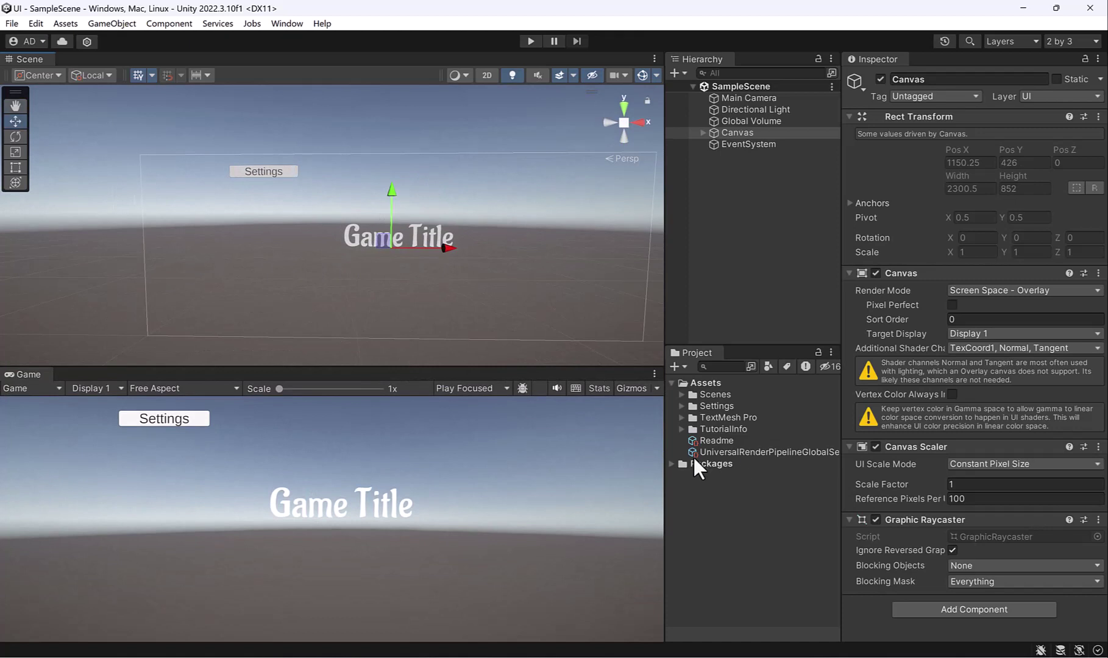
left_click_drag(664, 469, 596, 467)
Step: Show the canvas flat in the Scene view's 2D mode and preview the Game view at 16:9
left_click(418, 76)
scroll(421, 250, "down", 3)
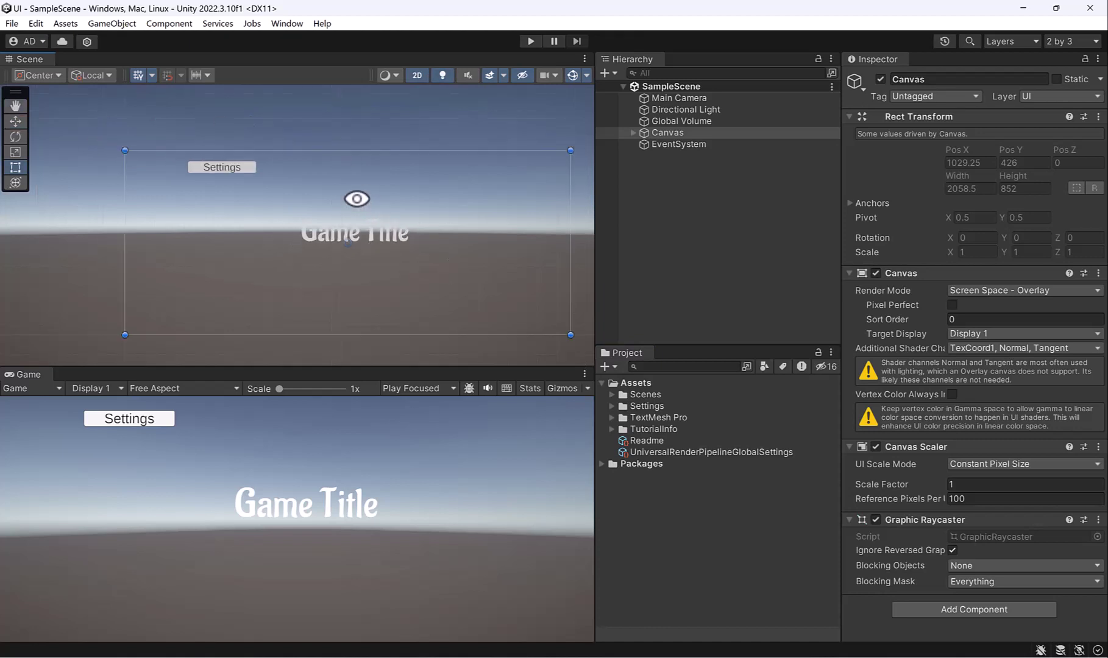
middle_click_drag(356, 198, 329, 180)
left_click(179, 385)
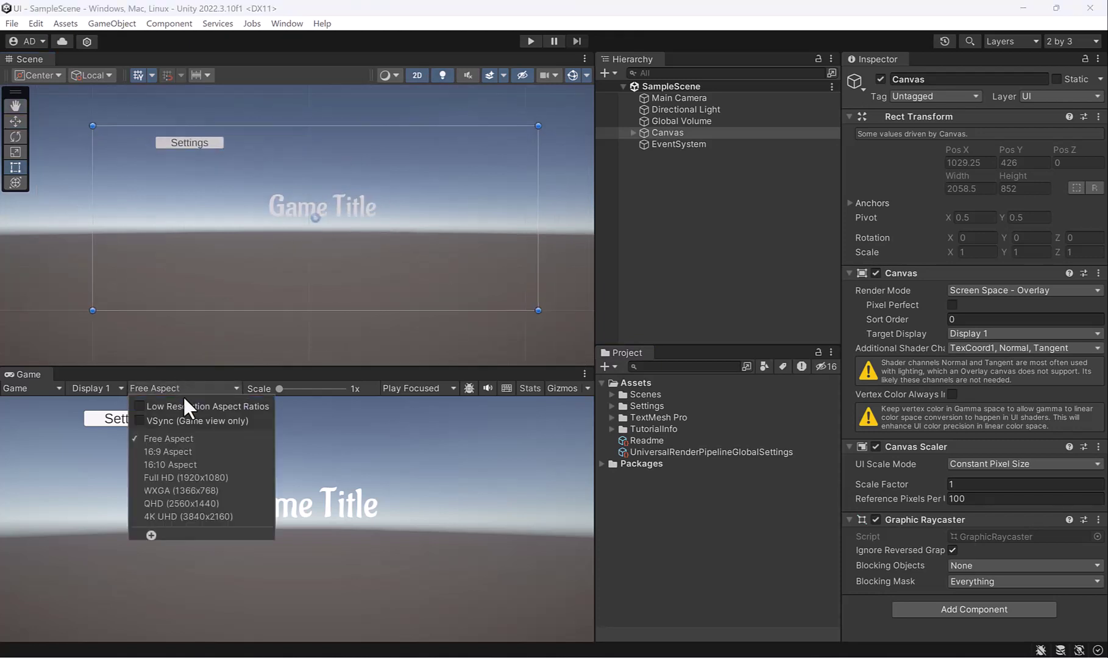
left_click(190, 447)
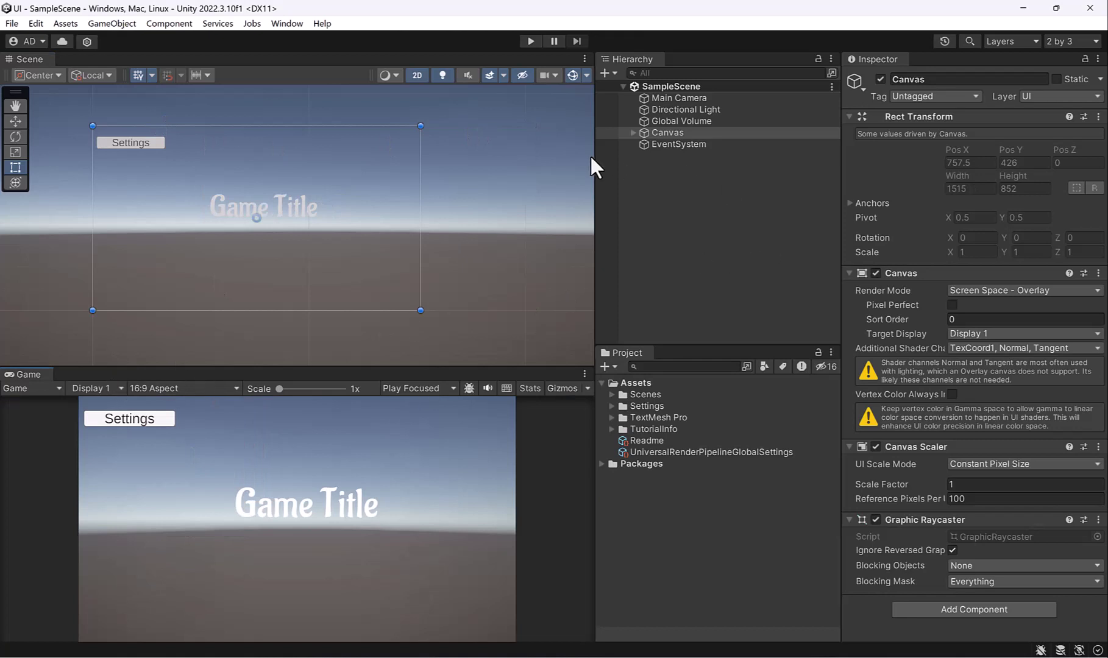
Step: Select the Settings Button under Canvas and check its anchor min and max values
left_click(633, 133)
left_click(688, 156)
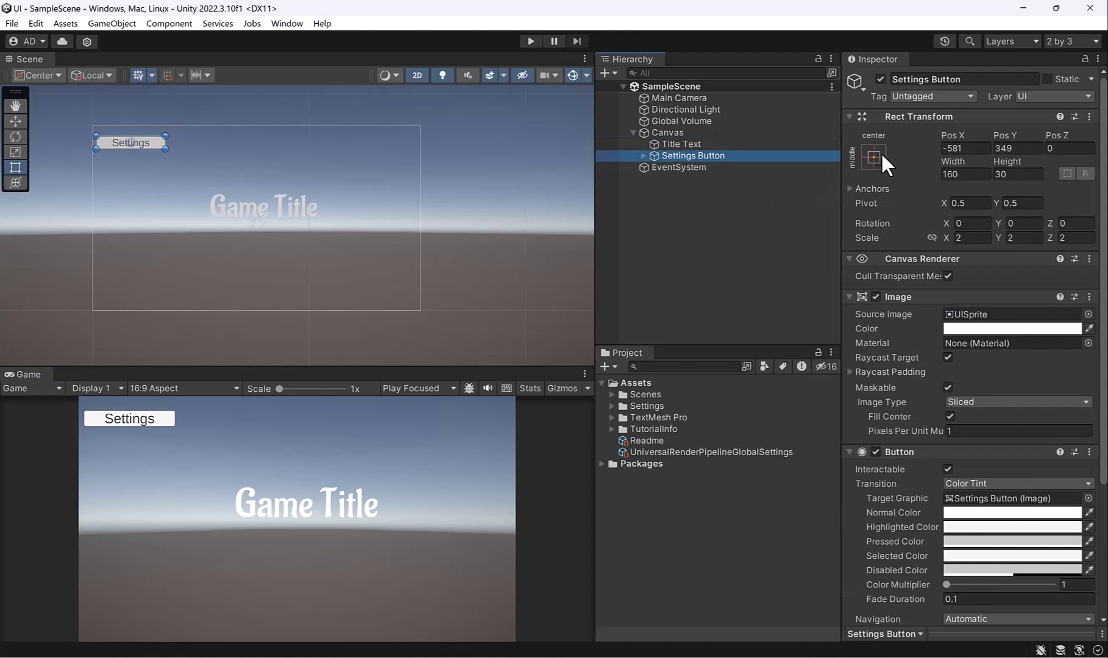
left_click(847, 188)
left_click(846, 188)
left_click_drag(842, 173, 811, 177)
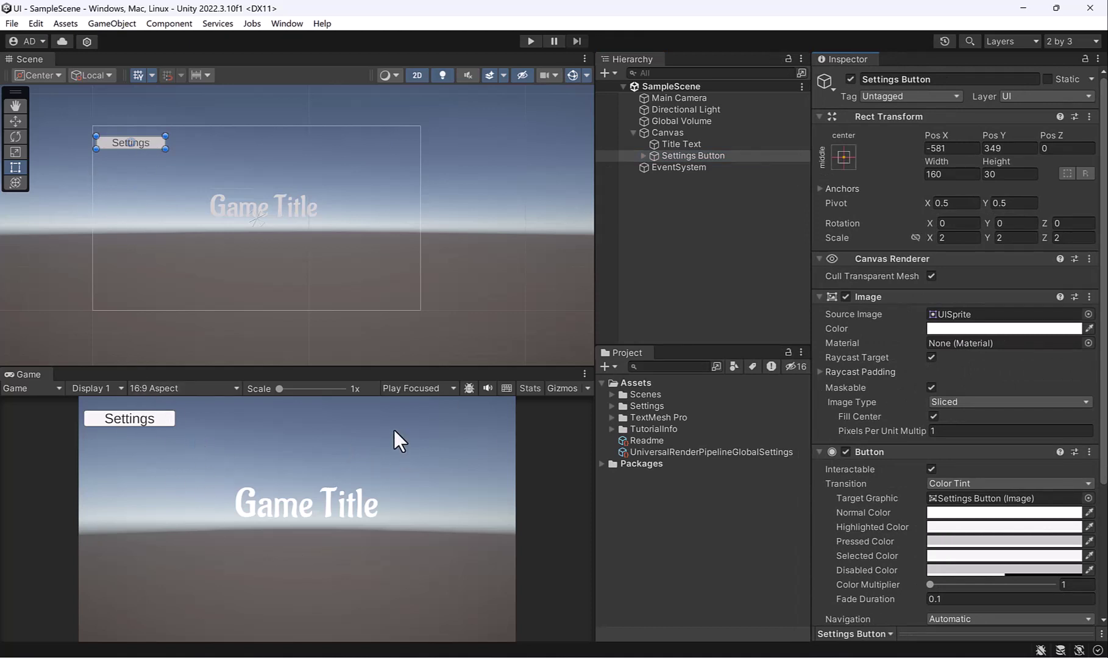
Step: Resize the Settings button to about 142 × 38 and return its anchors to middle-center
key("alt+g")
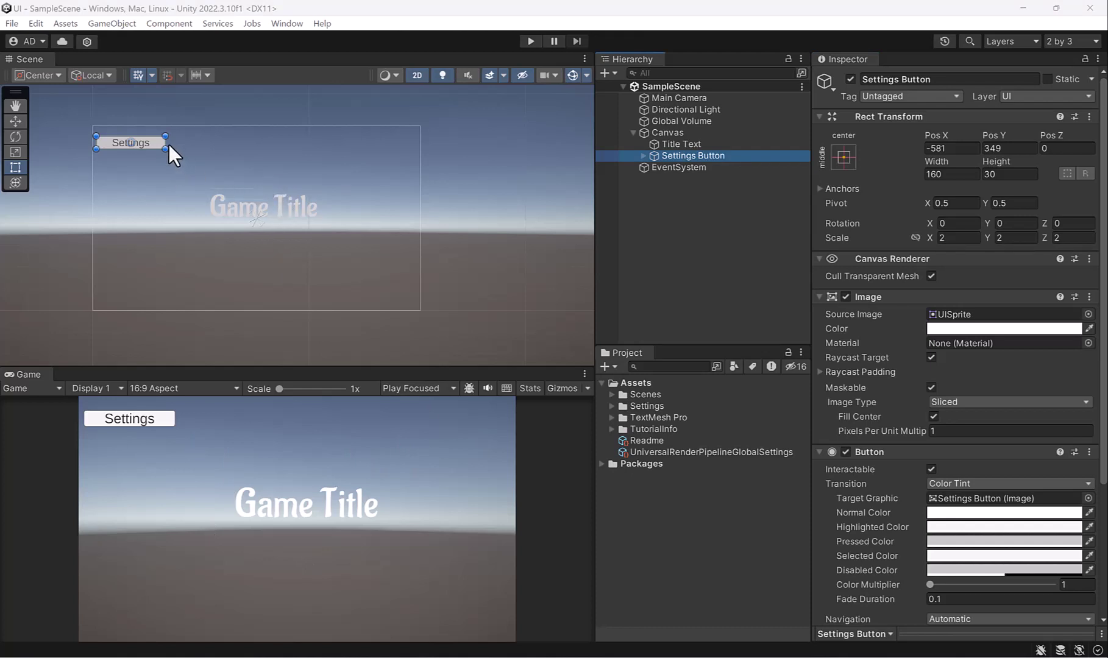
mouse_move(165, 149)
left_mouse_down()
mouse_move(179, 160)
mouse_move(158, 153)
left_mouse_up()
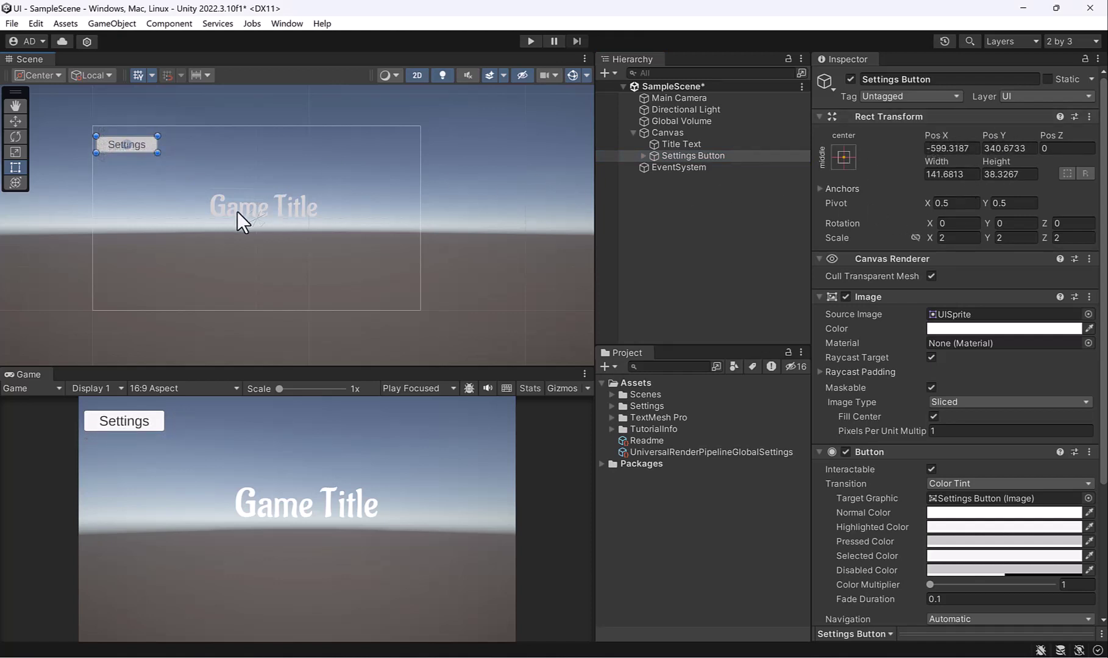
scroll(254, 221, "up", 3)
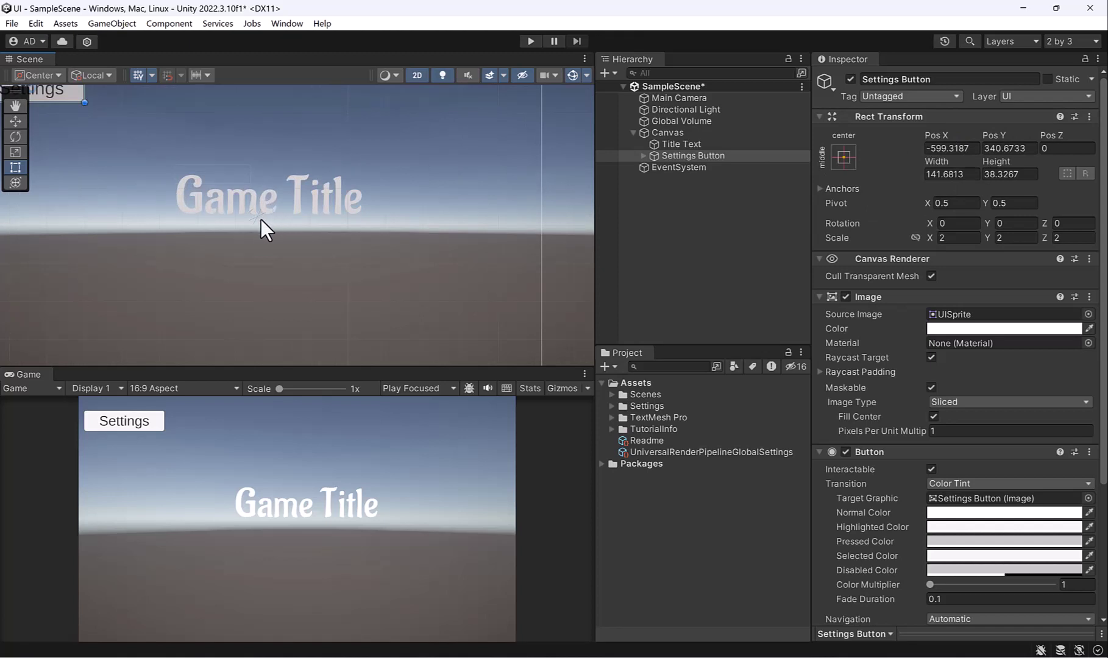
left_click(258, 223)
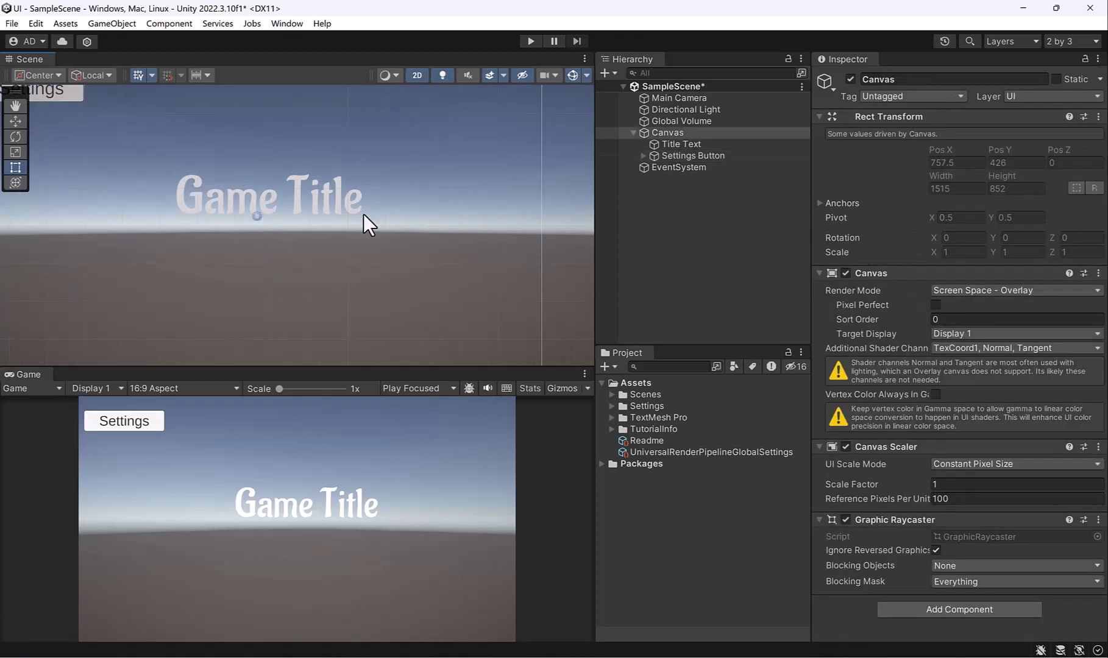
left_click(694, 155)
left_click_drag(259, 217, 169, 247)
left_click_drag(266, 249, 258, 210)
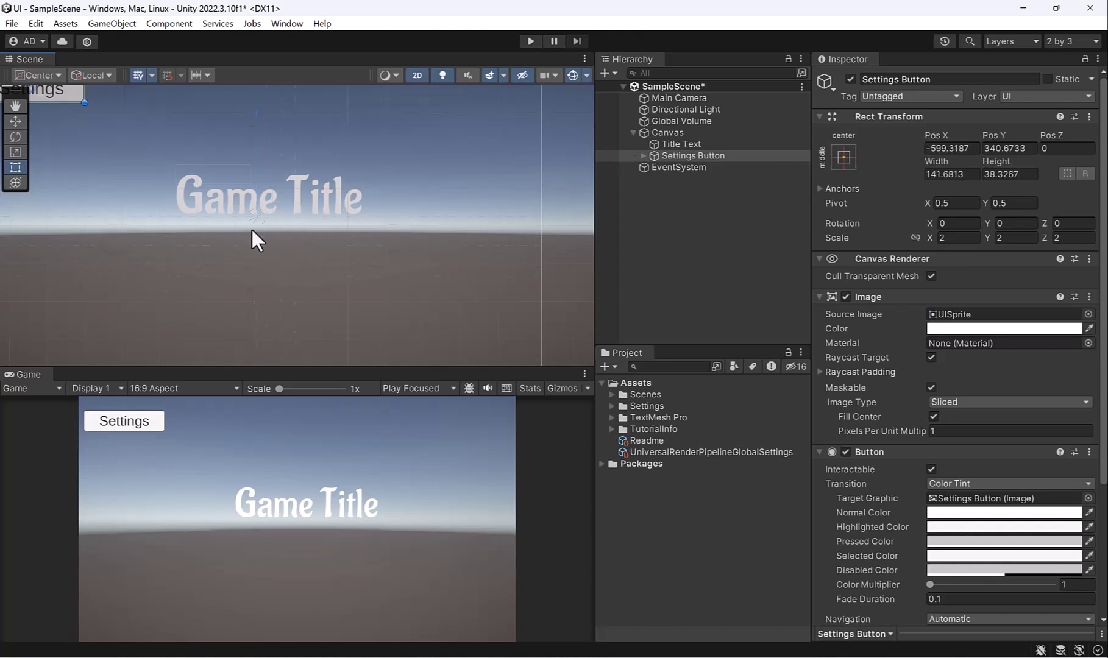
scroll(245, 269, "down", 4)
scroll(229, 220, "up", 3)
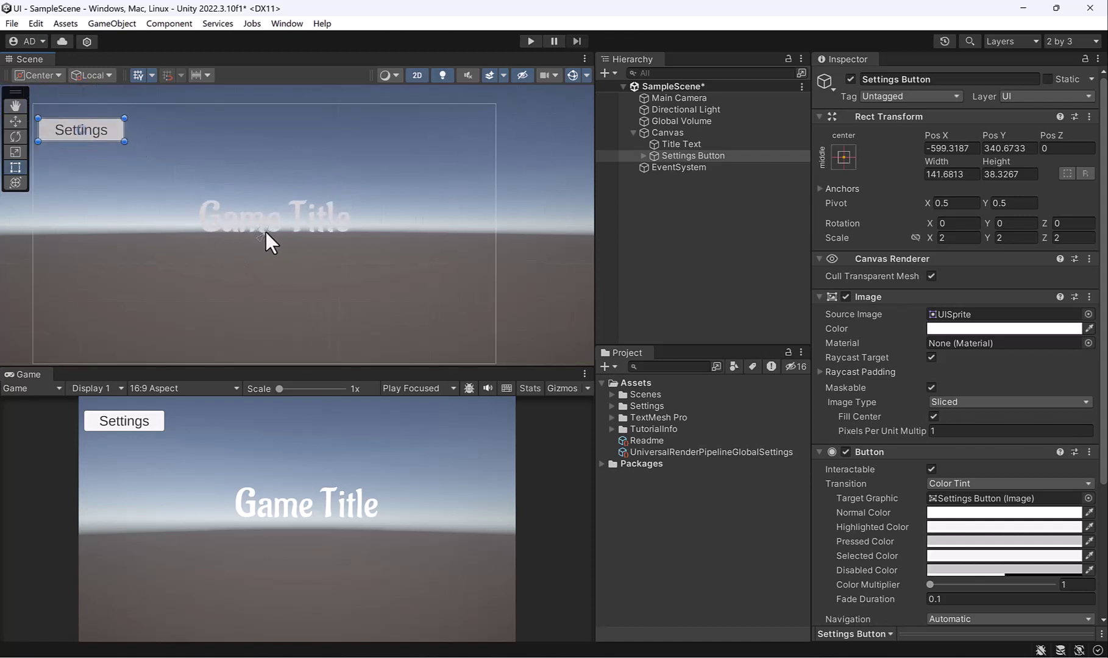
Step: Apply the top-left anchor preset to Settings Button, placing it at Pos X 158.68, Pos Y -85.33
left_click(722, 156)
left_click(844, 158)
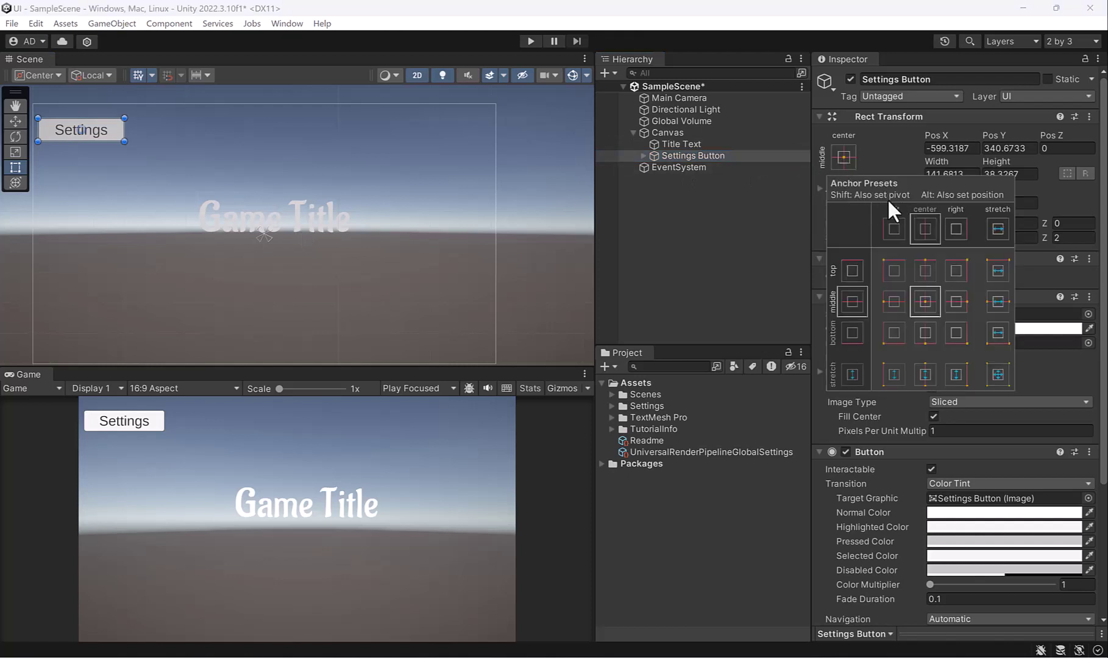
left_click(893, 271)
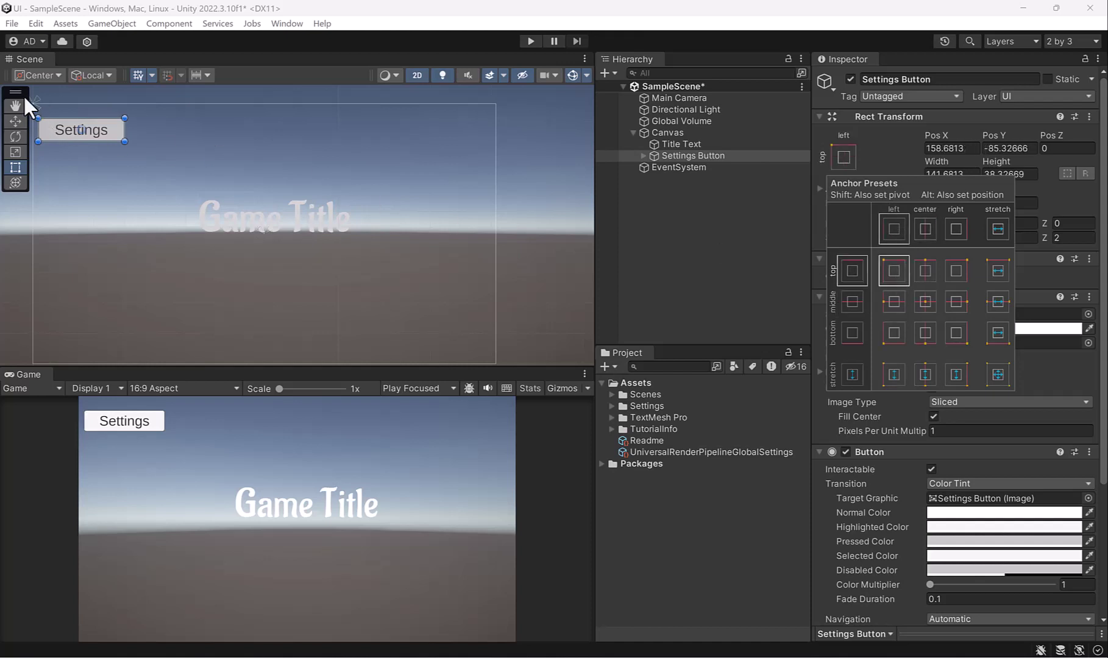
left_click_drag(22, 93, 22, 265)
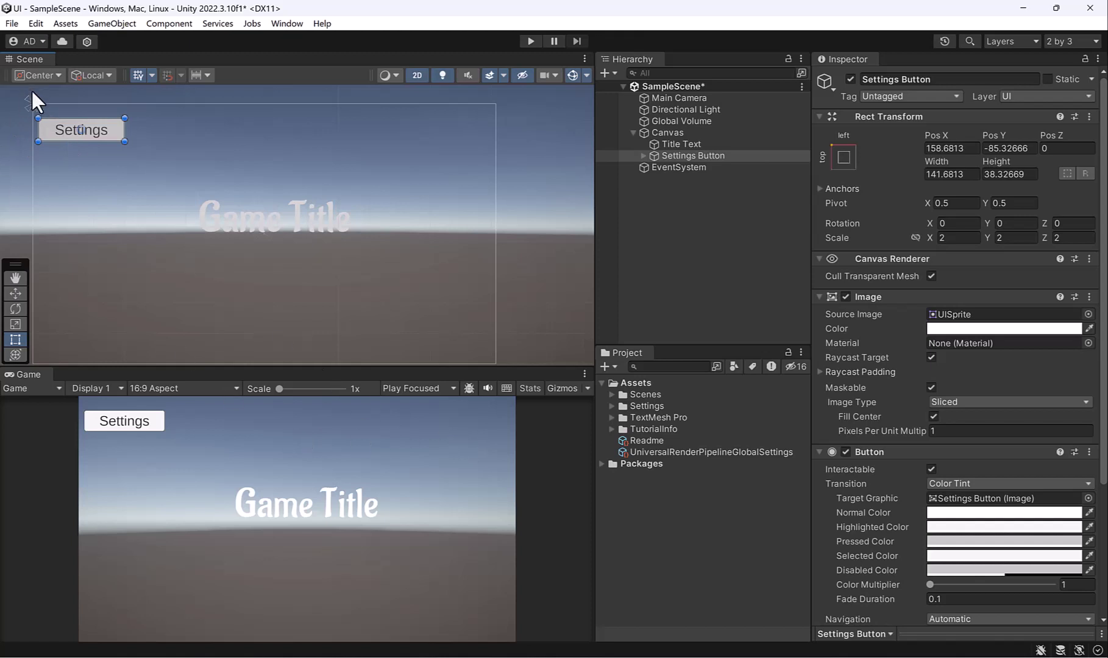
left_click(682, 156)
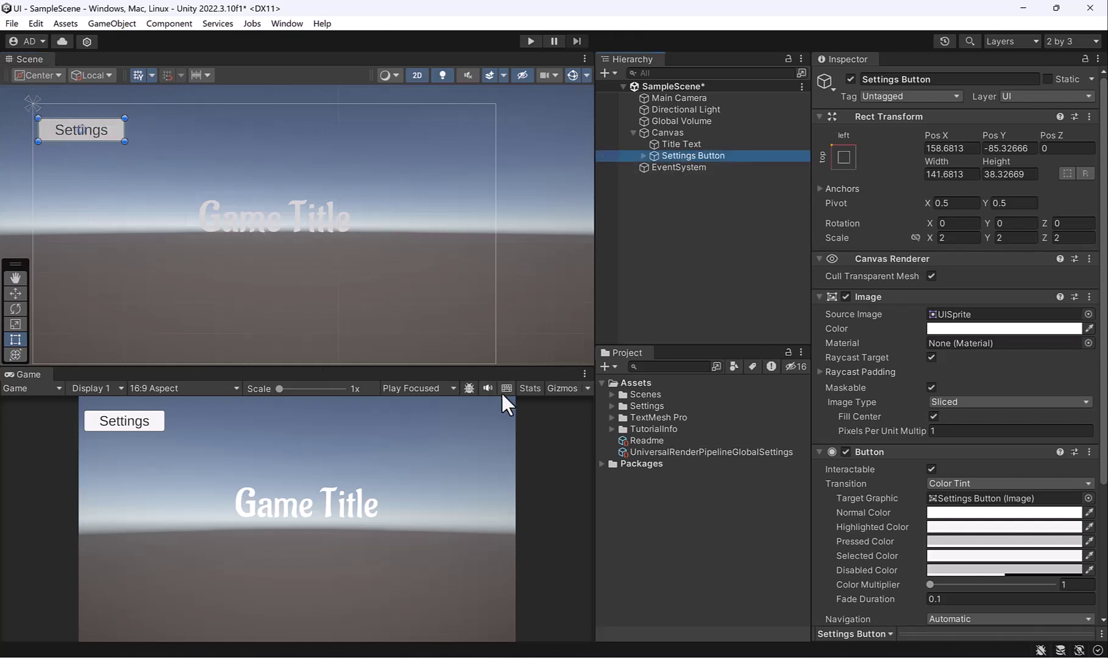
left_click_drag(596, 443, 602, 504)
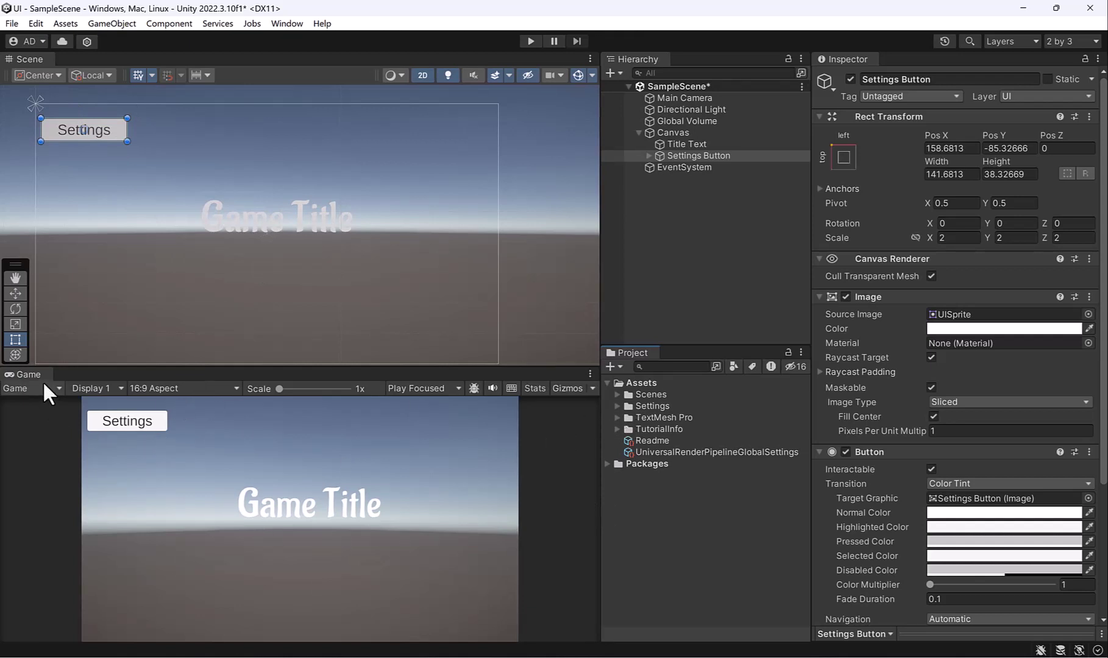
Step: Float the Game view and resize its window taller and narrower to test the layout
left_click_drag(41, 379, 321, 221)
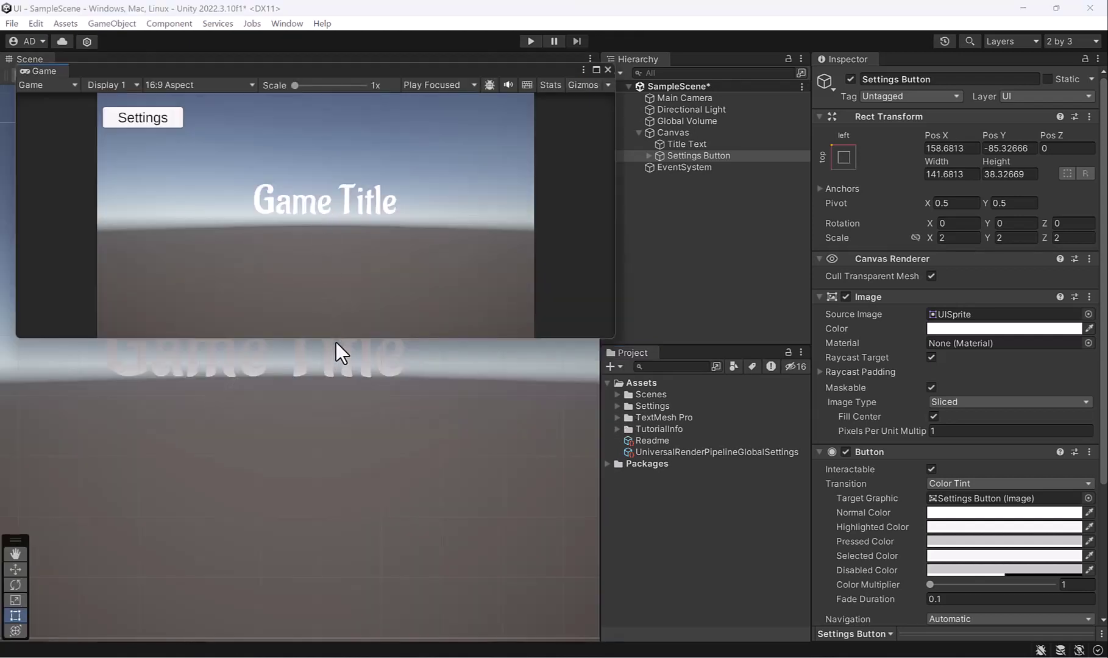
left_click_drag(337, 338, 341, 547)
left_click_drag(614, 235, 516, 262)
left_click_drag(13, 256, 180, 256)
Step: Dock the Game view below the Scene view with a taller Game preview
left_click_drag(207, 74, 259, 488)
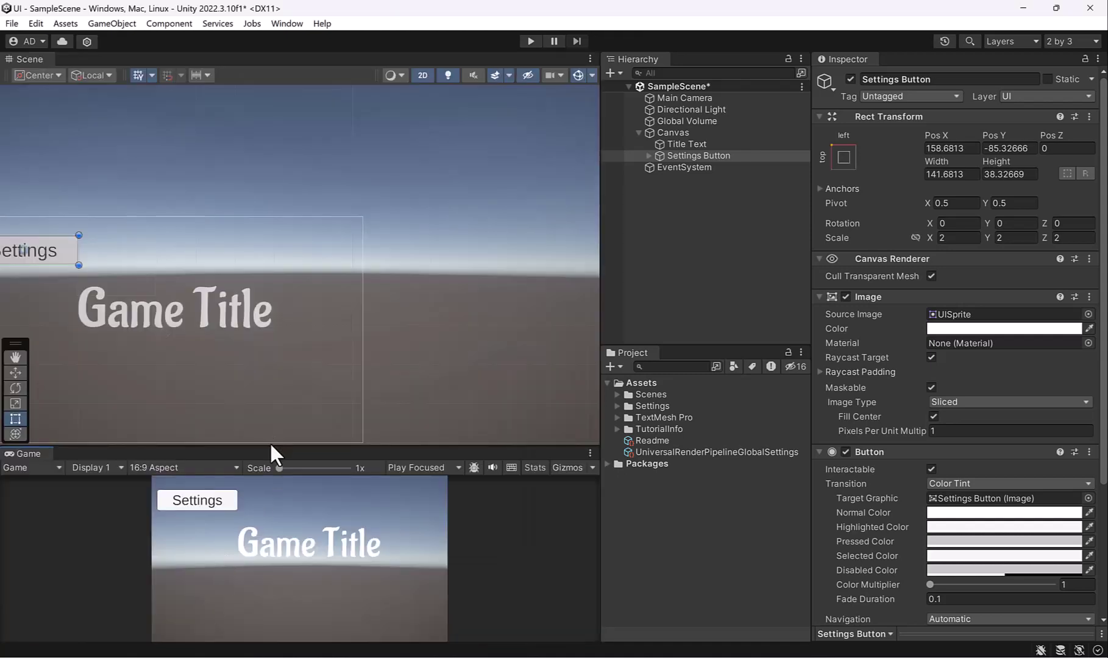
left_click_drag(271, 443, 280, 351)
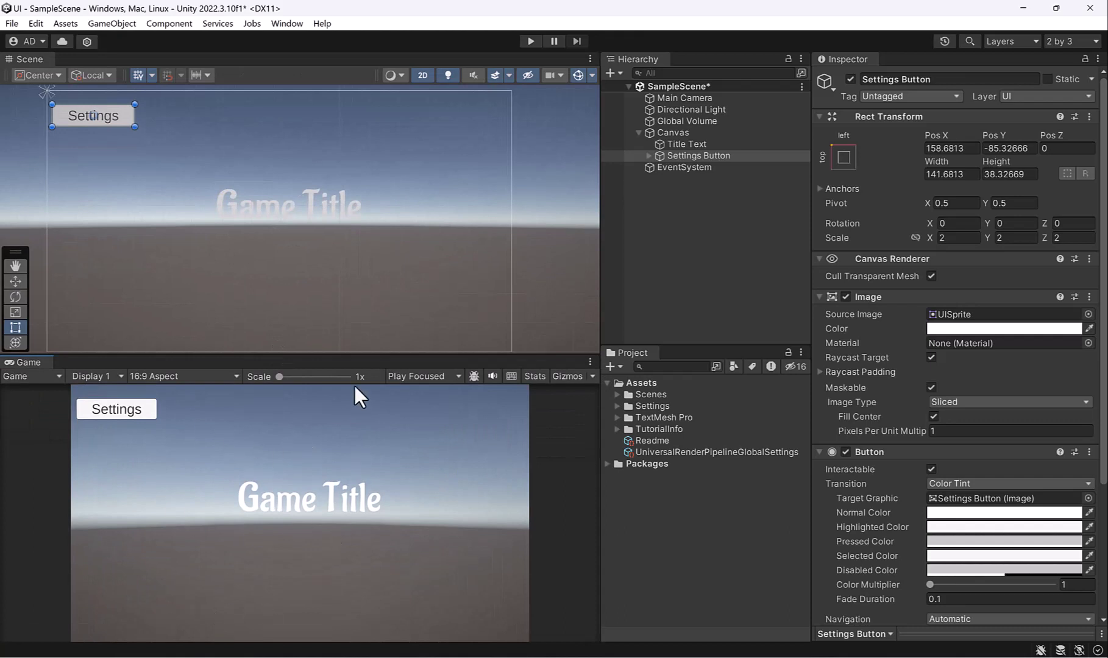
mouse_move(353, 356)
left_mouse_down()
mouse_move(354, 378)
mouse_move(358, 362)
left_mouse_up()
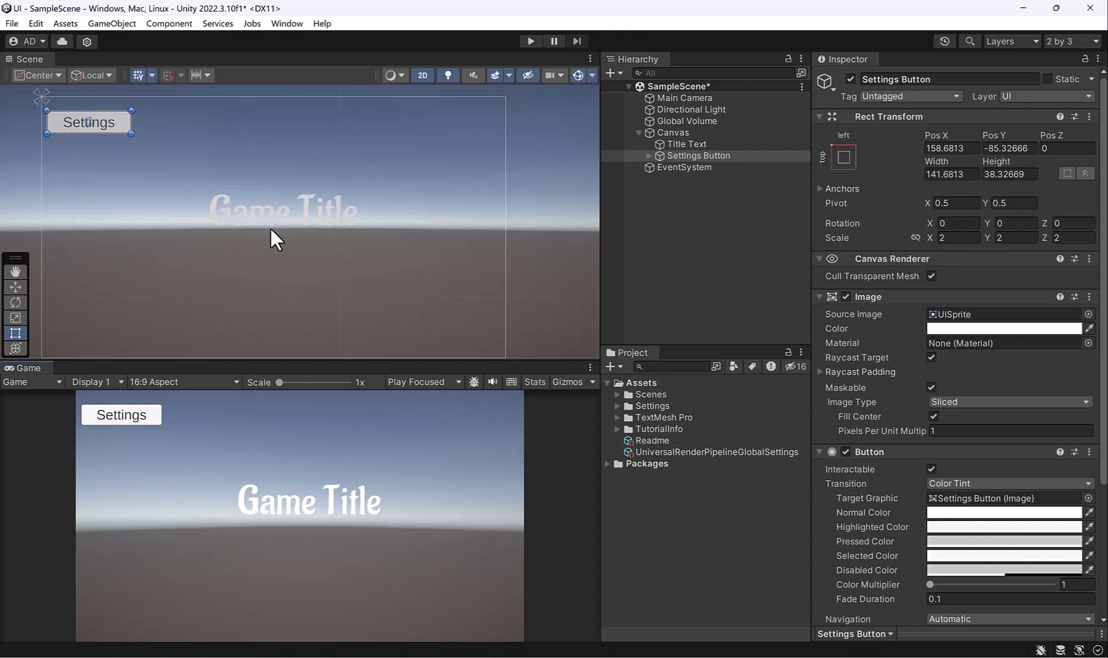
Step: Select the Canvas and list the Canvas Scaler's UI Scale Modes, keeping Constant Pixel Size
left_click(719, 132)
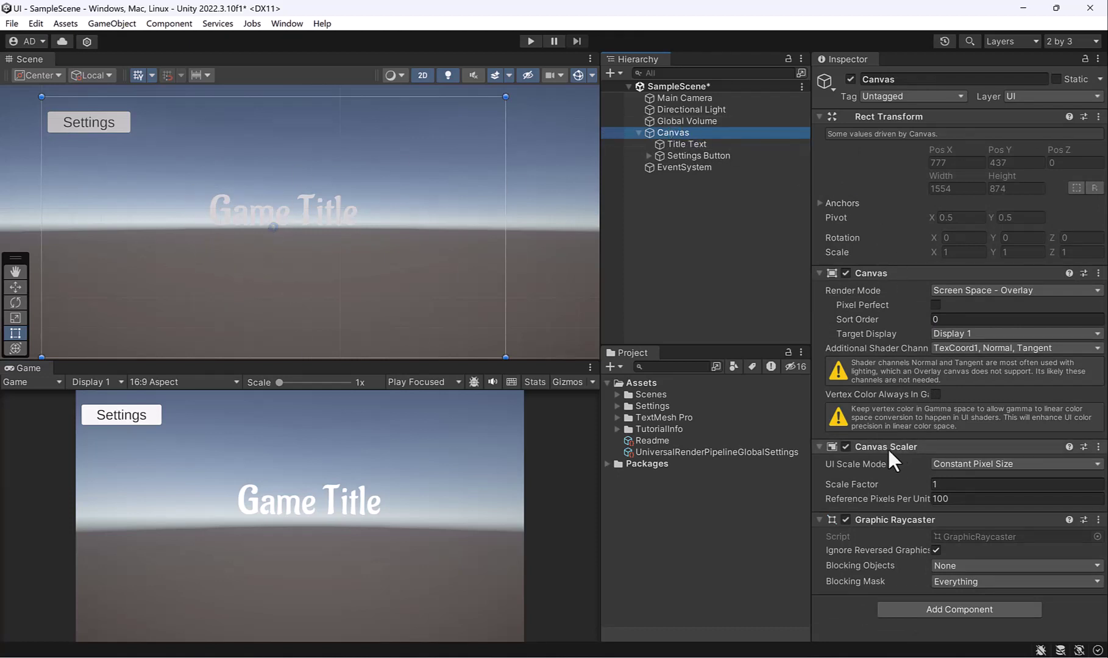
left_click(970, 463)
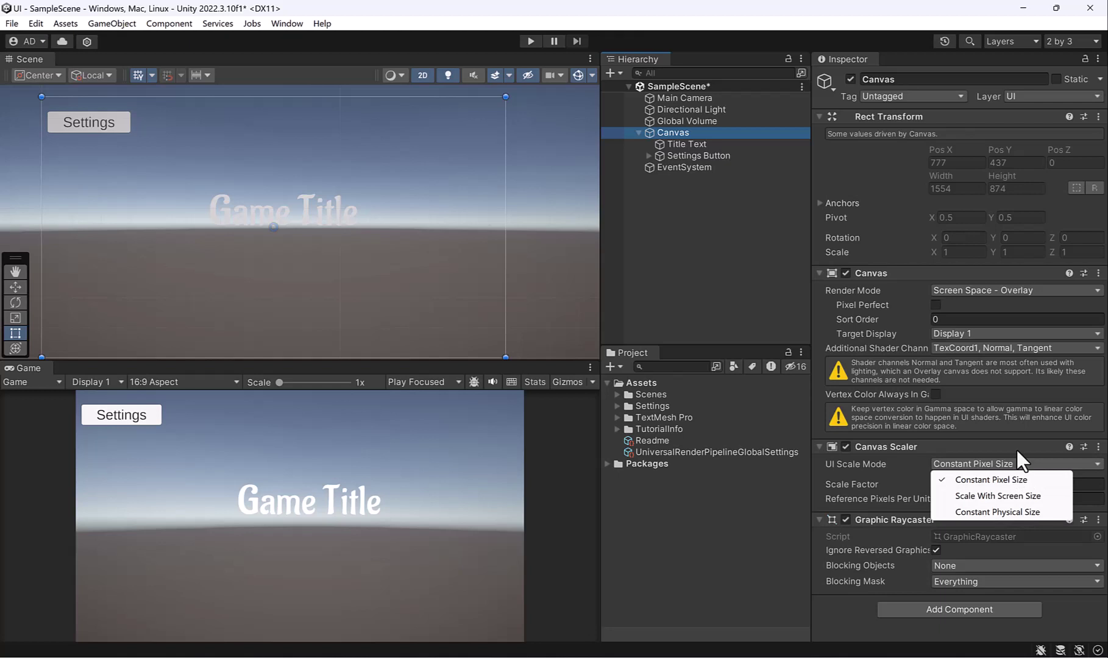
Step: Add a UI Image named Image as a child of the Canvas
right_click(687, 134)
mouse_move(829, 477)
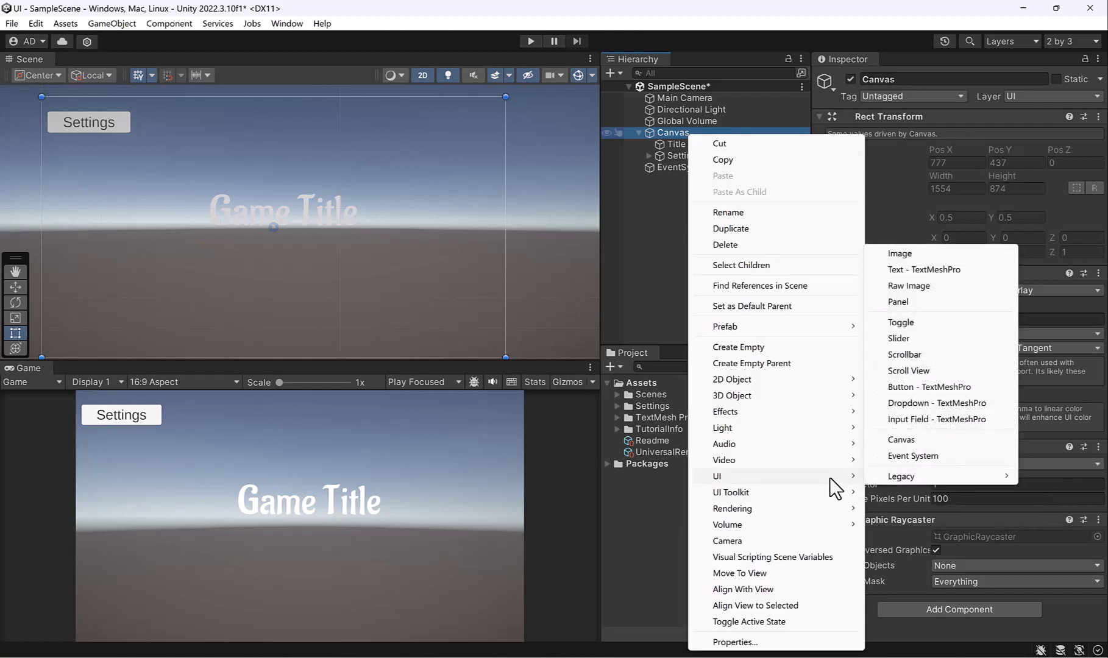
left_click(919, 254)
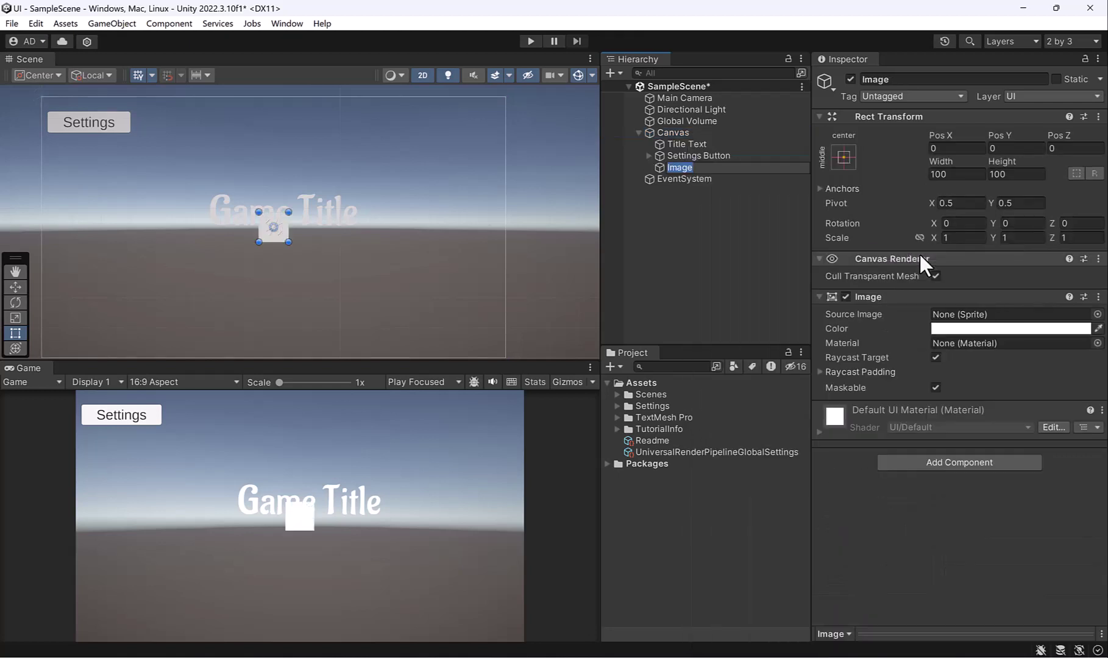
left_click(683, 173)
left_click(710, 169)
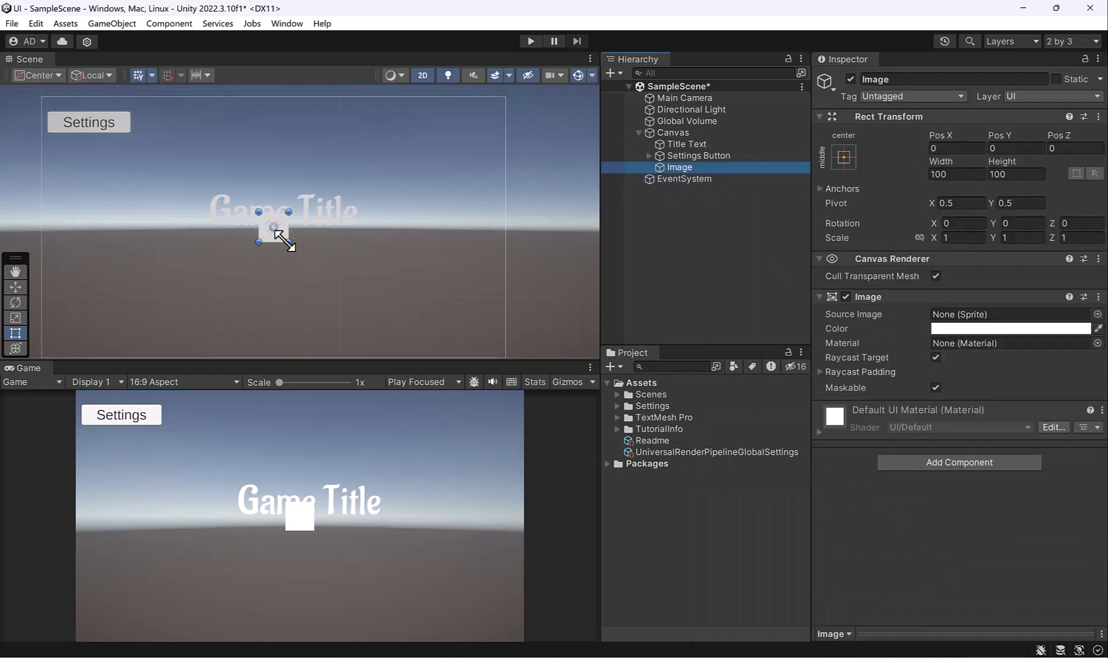
Step: Enlarge the Image into a big central panel and move it above Title Text in the Hierarchy
left_click_drag(284, 240, 382, 331)
left_click_drag(259, 214, 128, 109)
left_click(688, 168)
left_click_drag(687, 167, 701, 135)
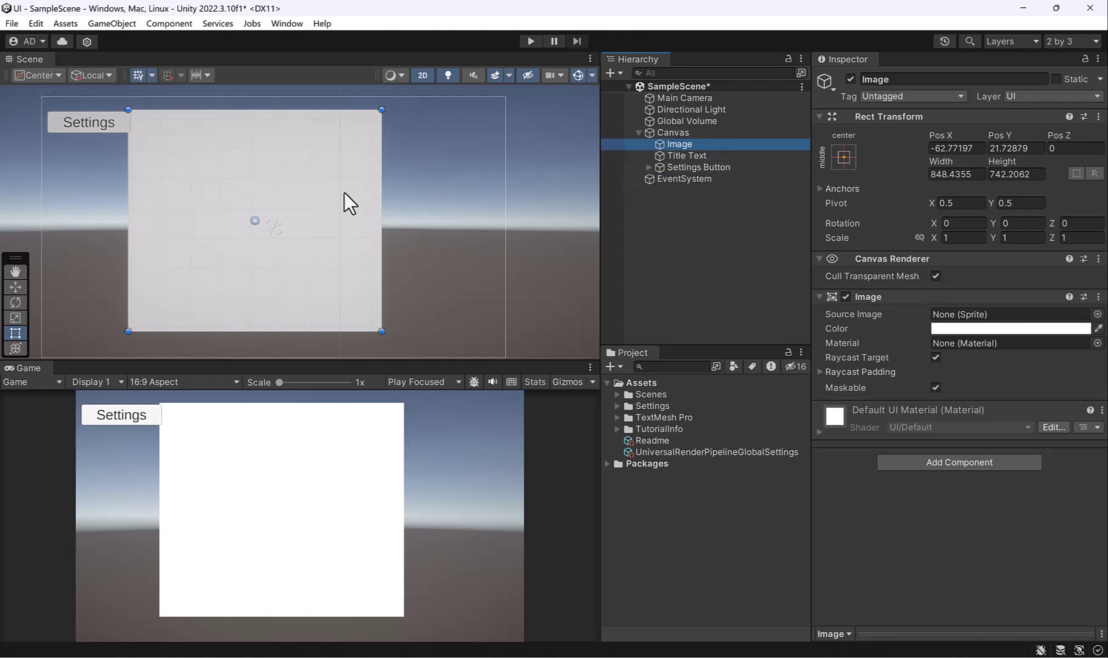
Step: Tint the Image panel translucent pink and shrink it to about 626 × 663
left_click(1034, 332)
left_click_drag(1087, 332, 624, 225)
mouse_move(621, 329)
left_mouse_down()
mouse_move(619, 308)
mouse_move(635, 309)
left_mouse_up()
left_click_drag(662, 518, 601, 511)
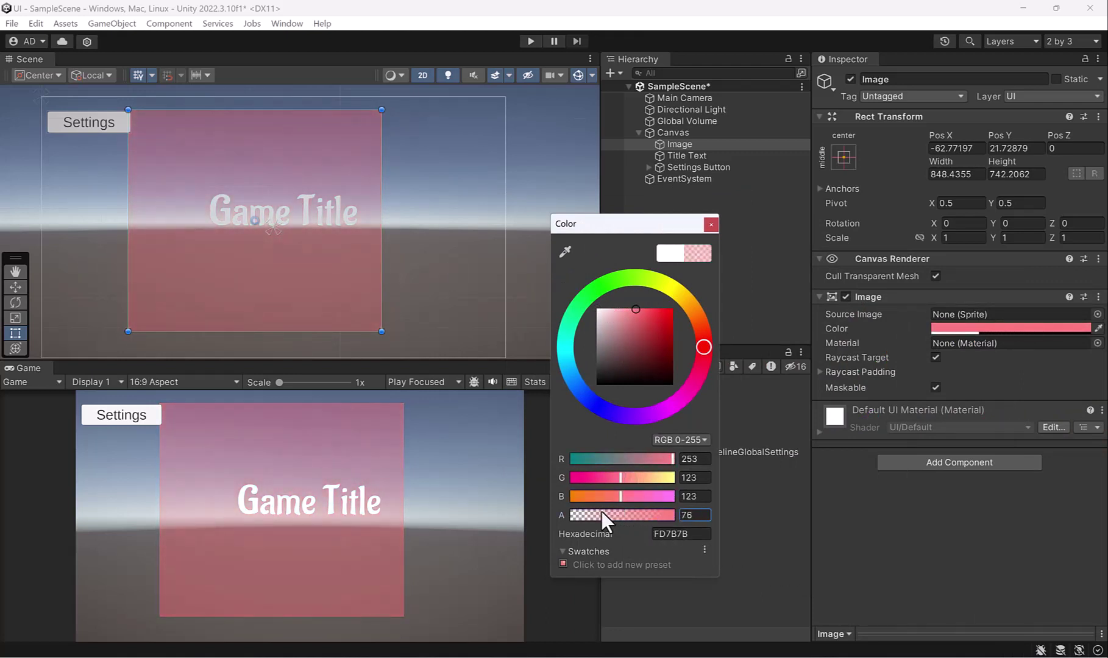
left_click(711, 224)
left_click_drag(128, 332, 171, 341)
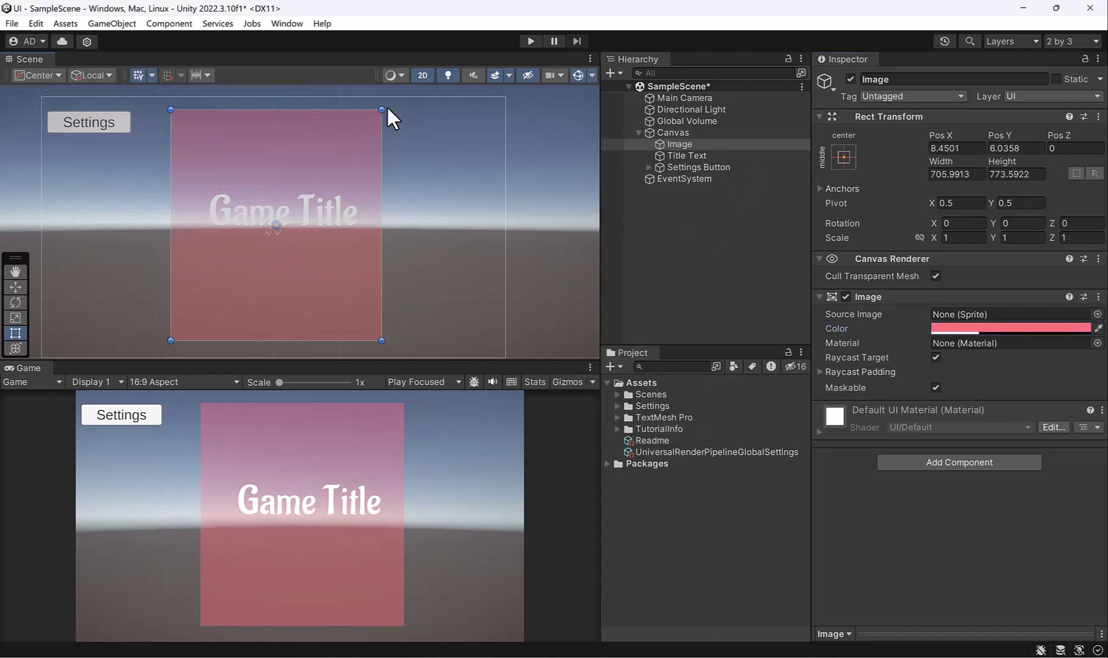
left_click_drag(379, 111, 373, 130)
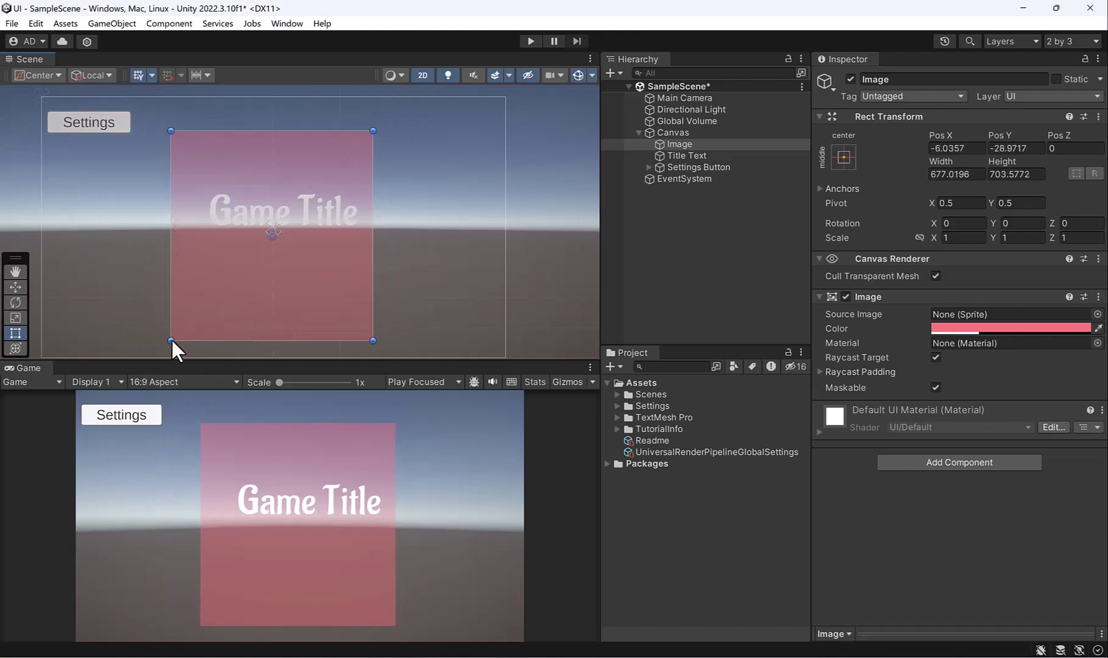
mouse_move(171, 337)
left_mouse_down()
mouse_move(186, 338)
mouse_move(186, 325)
left_mouse_up()
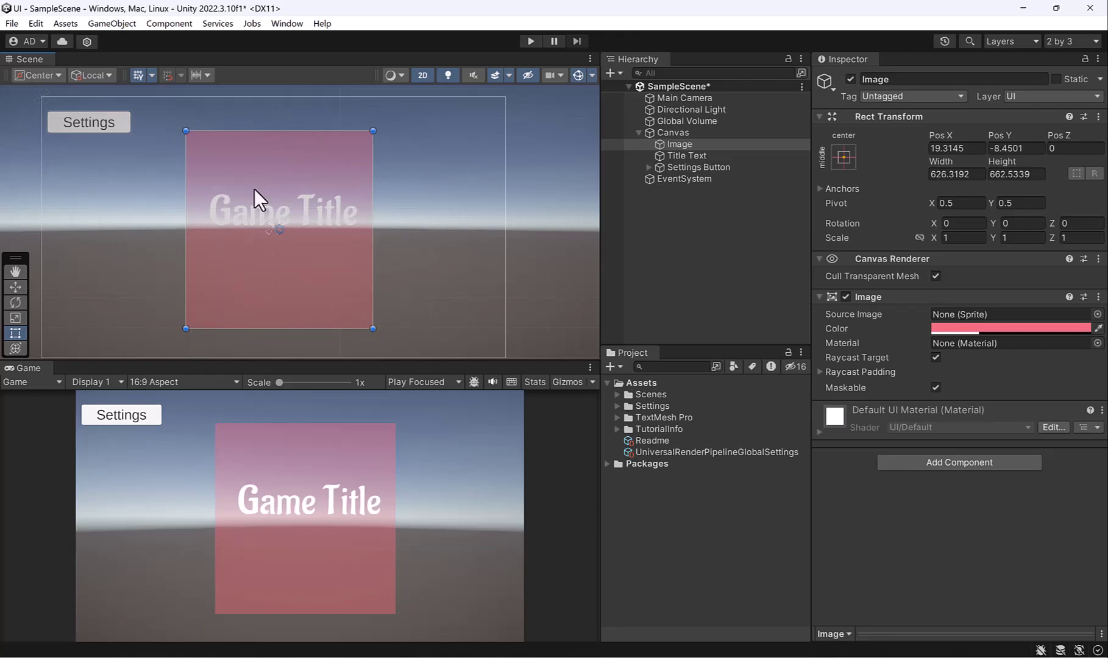
Step: Recolour the panel teal 7CFDDF with alpha 112
left_click(999, 326)
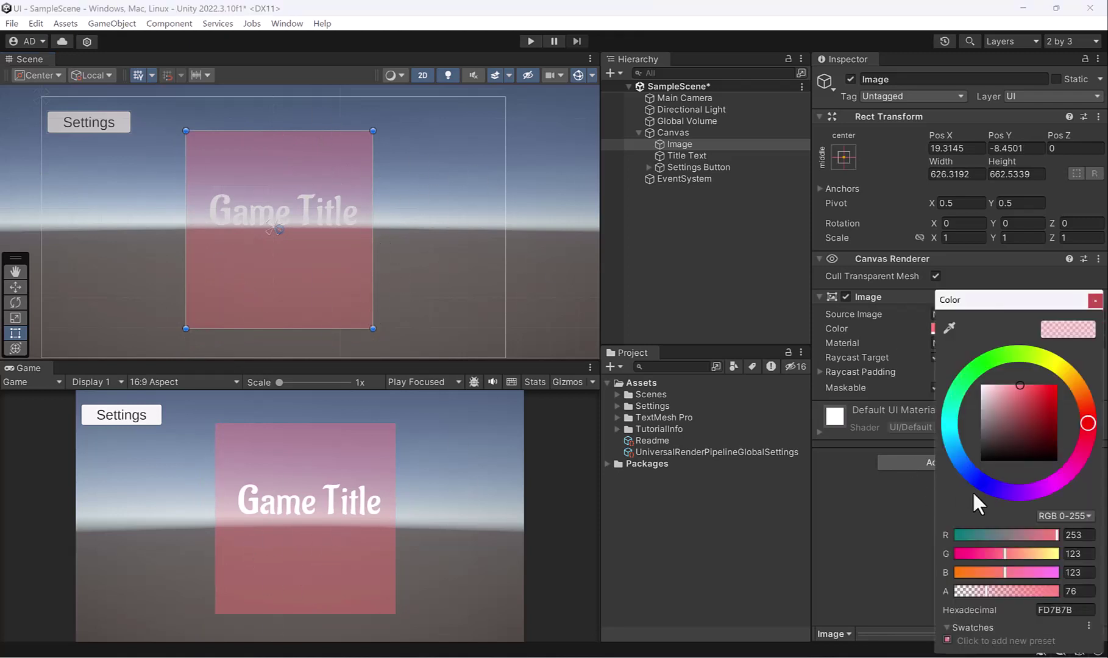
left_click(948, 405)
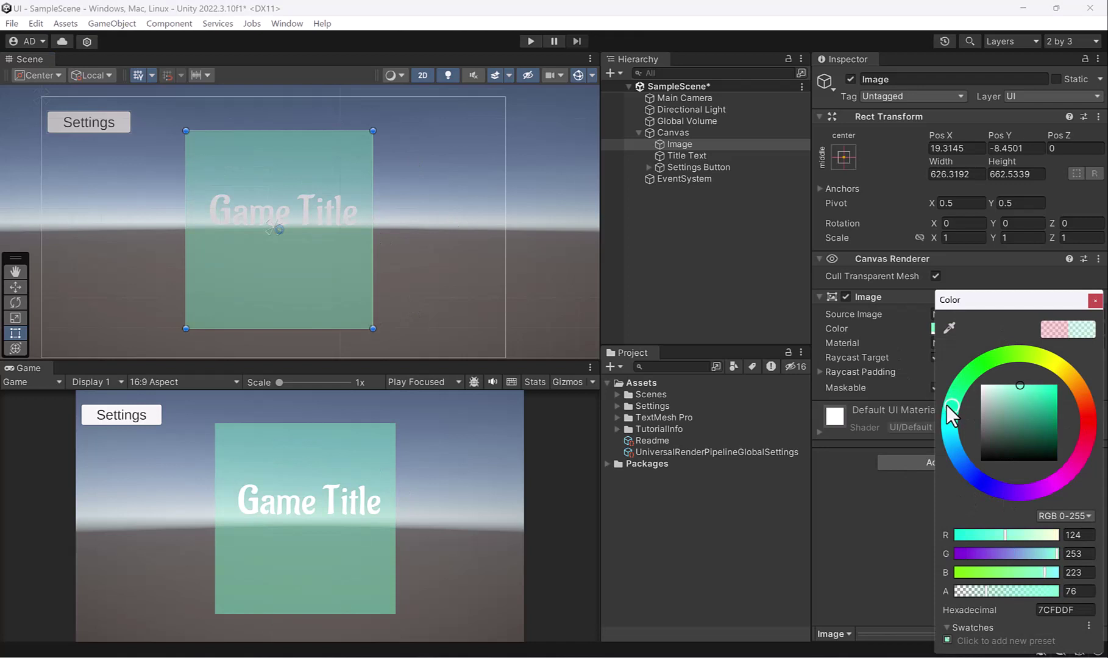
left_click_drag(993, 593, 1011, 586)
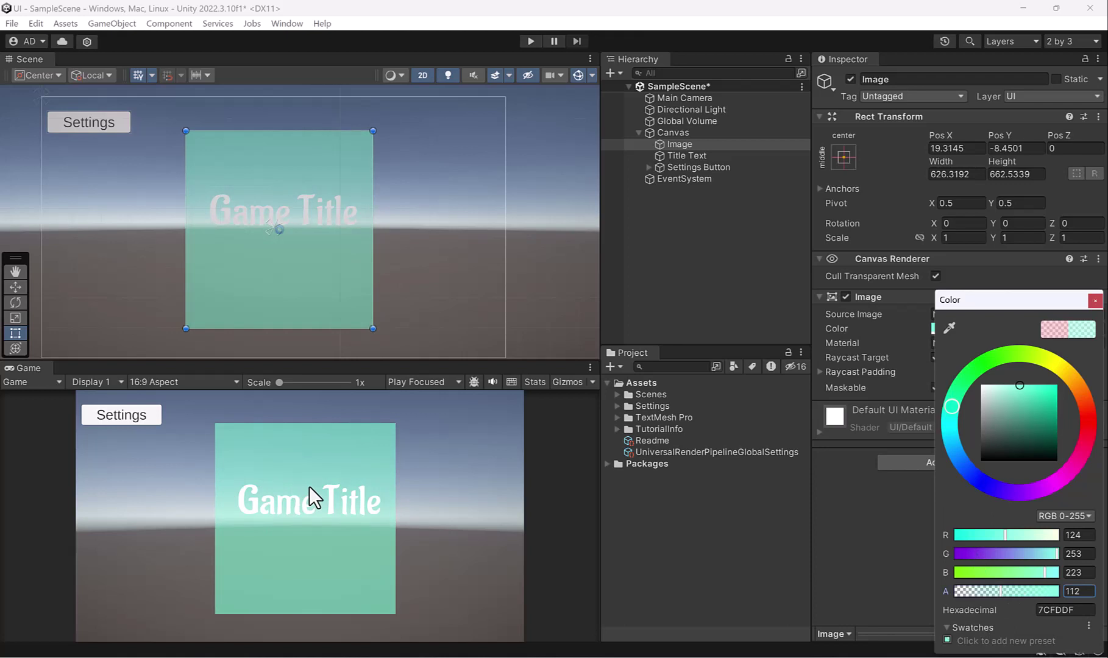
Step: Add a TextMeshPro text inside the panel at its top-left reading 'Settings'
right_click(687, 147)
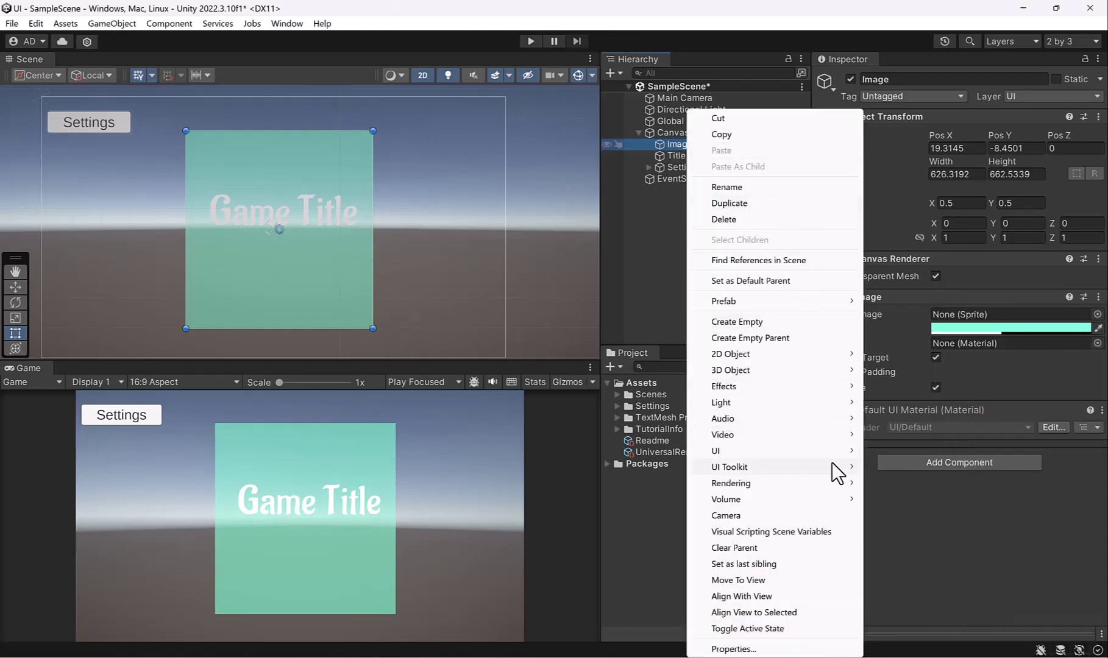
mouse_move(825, 452)
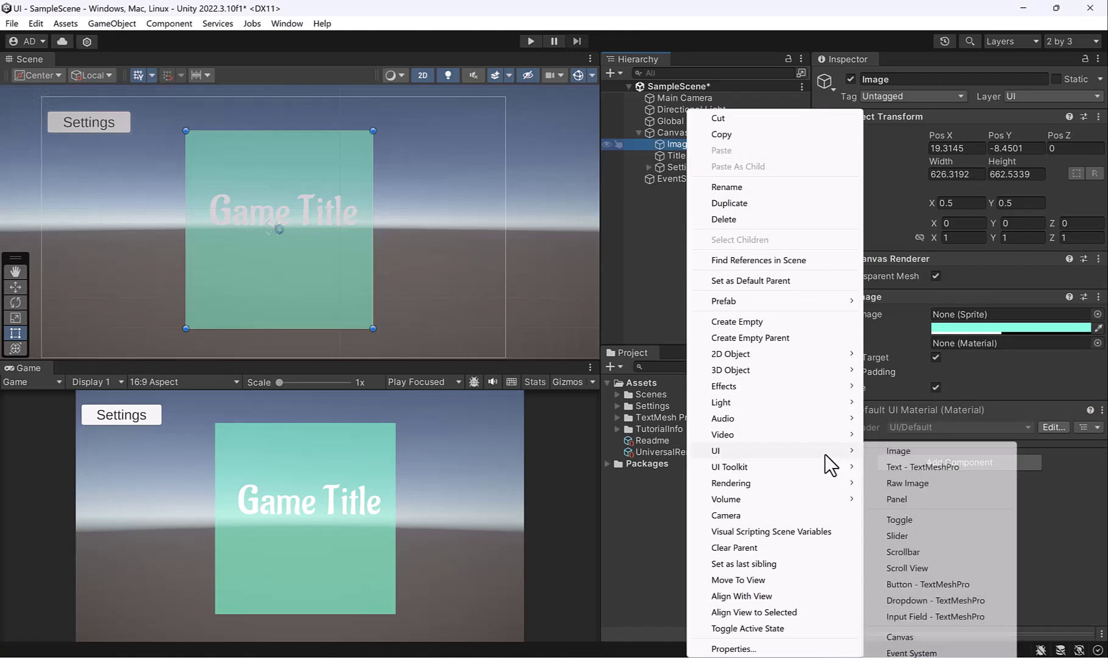
left_click(954, 466)
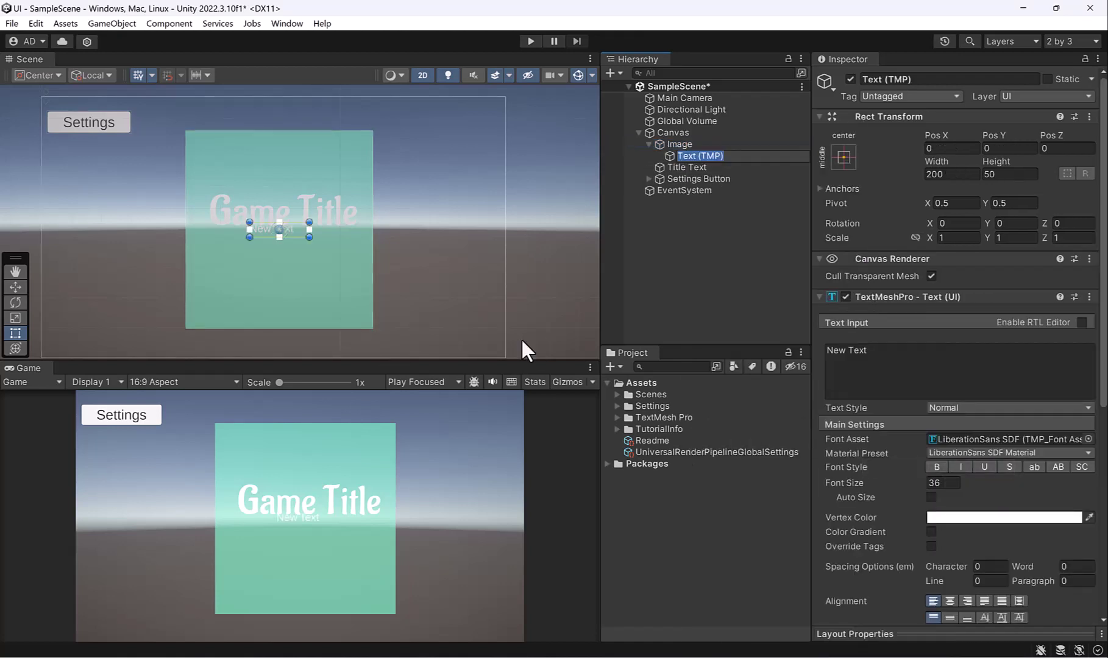
left_click_drag(279, 229, 221, 143)
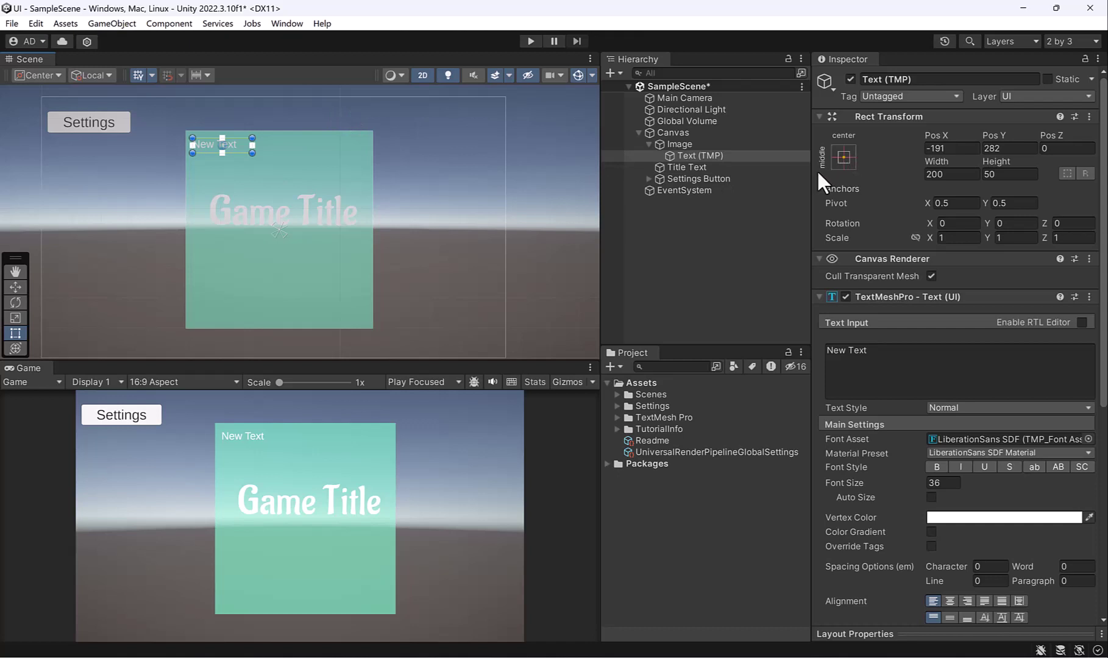
left_click(876, 357)
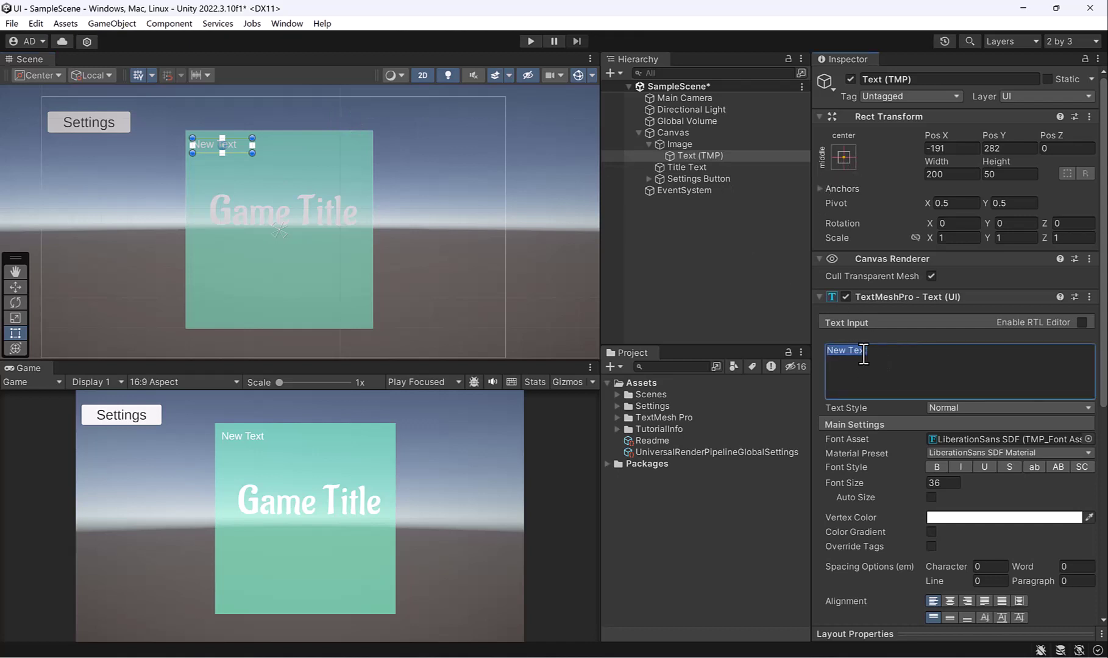
type("Settings")
Step: Give the Settings text Aladin-Regular SDF font, size 75.77, and disabled wrapping
left_click(1089, 438)
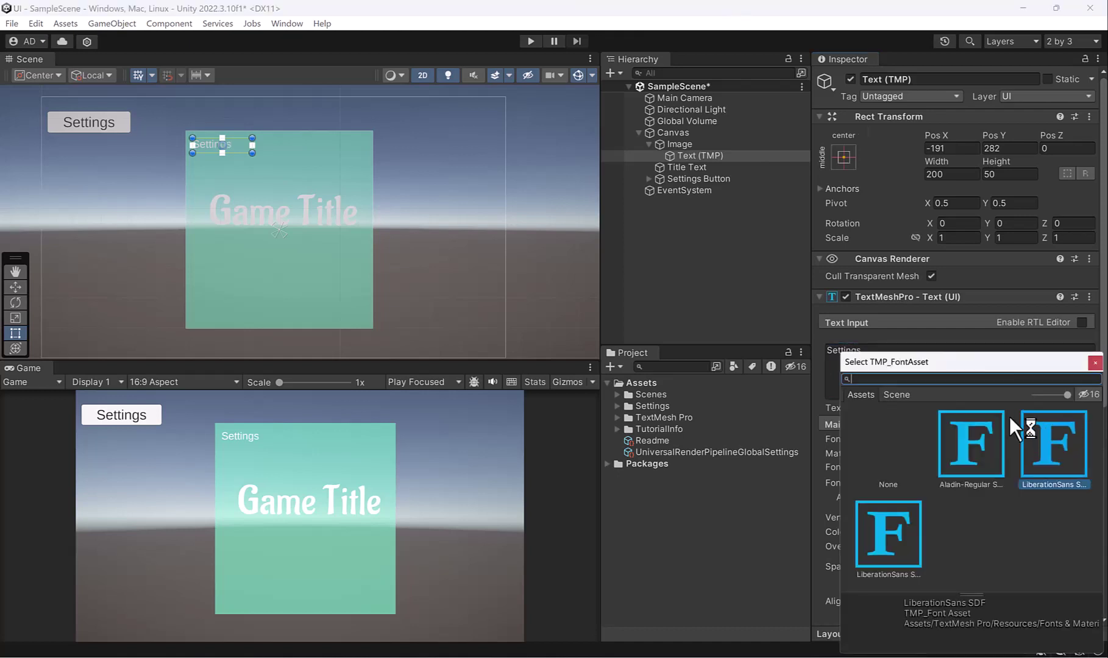
double_click(959, 451)
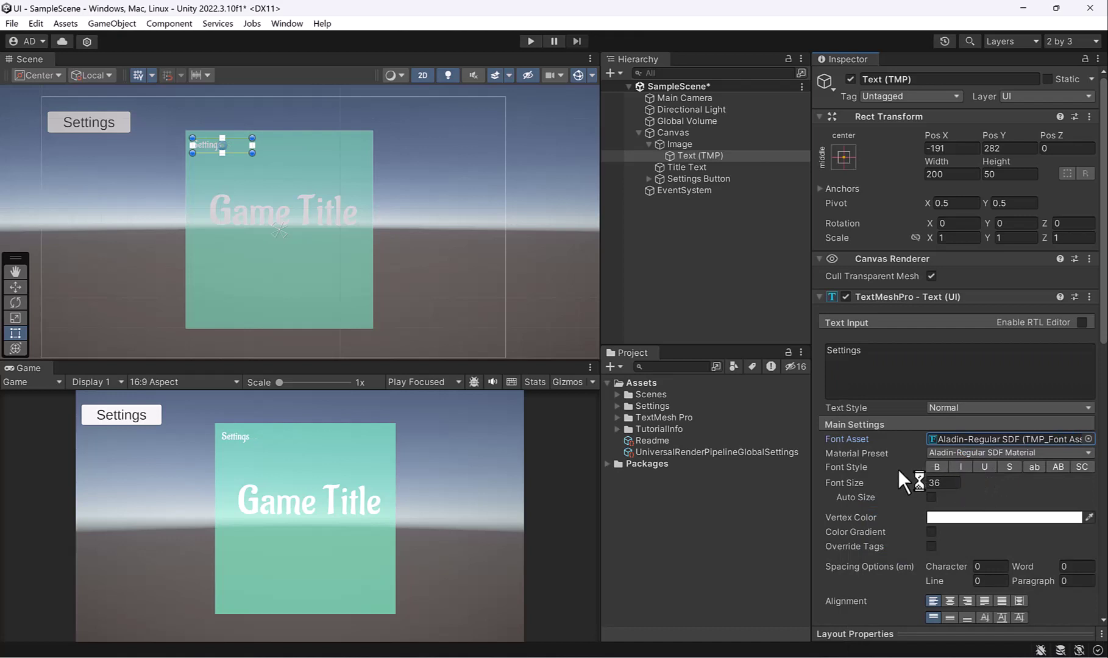
left_click_drag(879, 485, 731, 441)
scroll(975, 451, "down", 5)
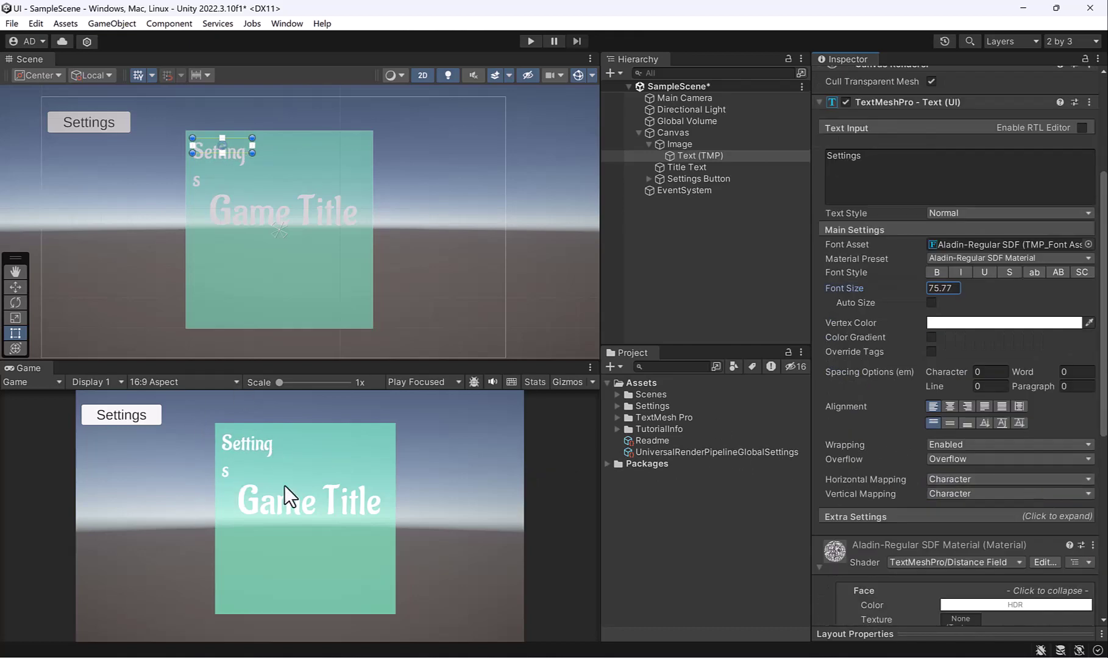
left_click(999, 446)
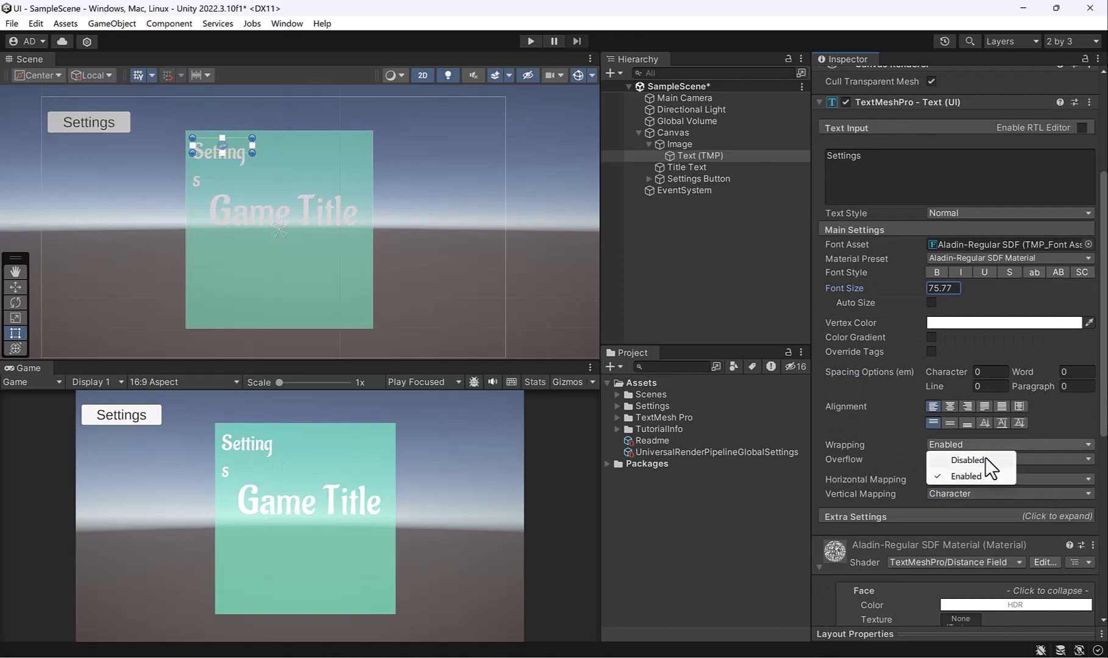
left_click(985, 457)
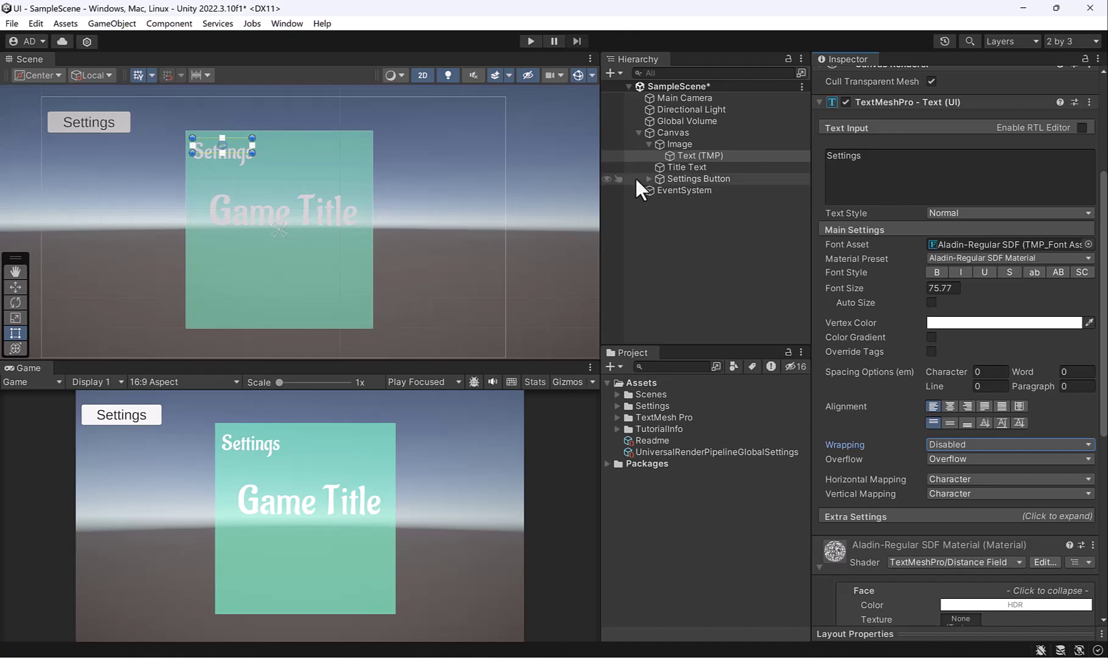
left_click(695, 145)
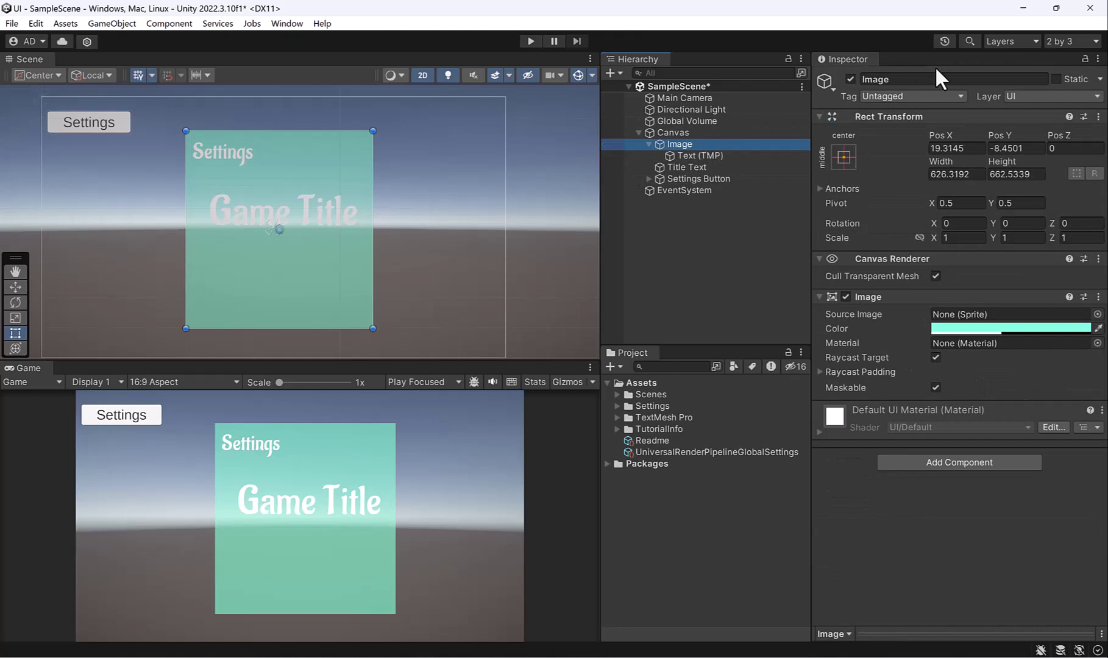
Step: Rename the Image to 'Settings Menu' and move it below Settings Button in the Canvas
left_click(920, 80)
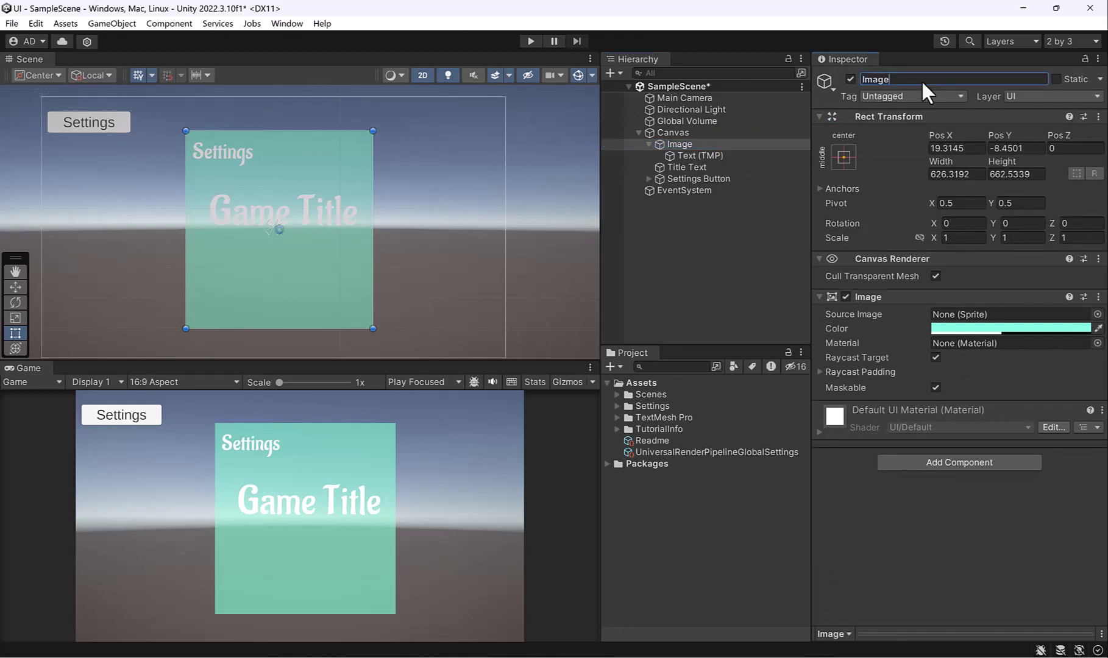
key("BackSpace")
key("BackSpace")
key("BackSpace")
key("BackSpace")
key("BackSpace")
type("Settings Menu")
key("Return")
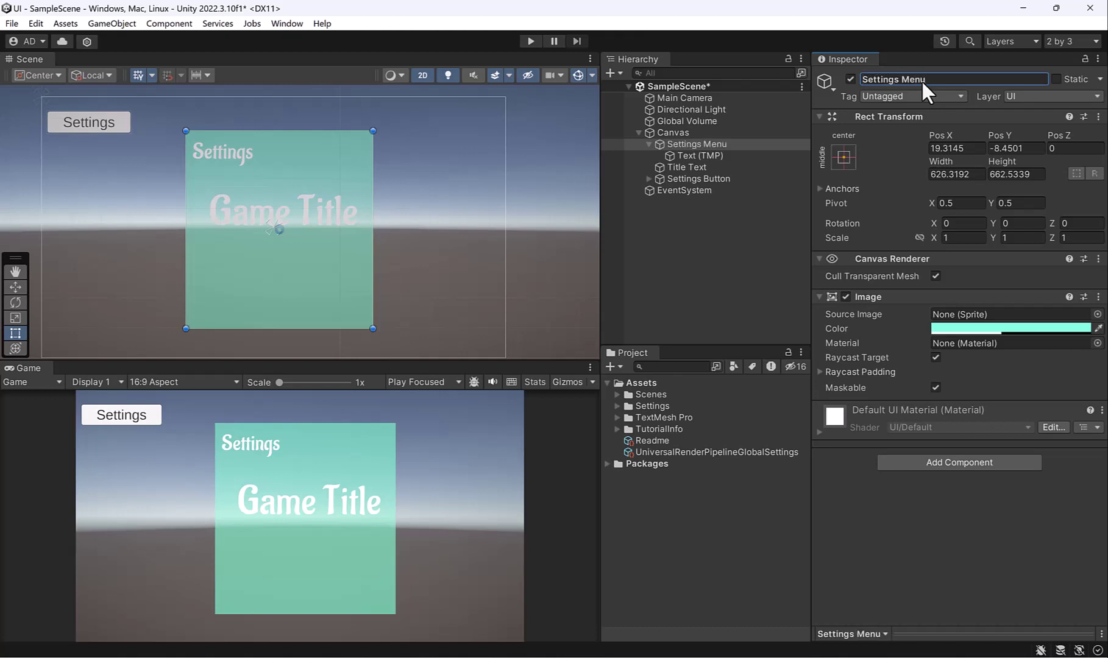
left_click_drag(705, 143, 716, 185)
Step: Deactivate Title Text and Settings Button together, then select the Settings Menu panel
left_click(640, 132)
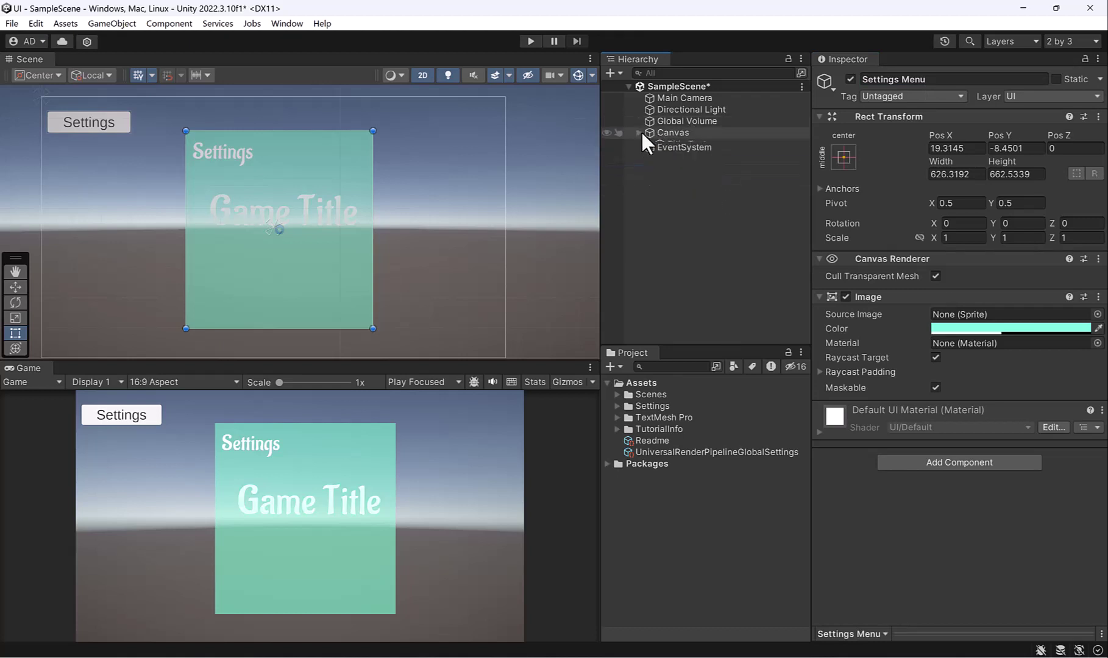
left_click(640, 132)
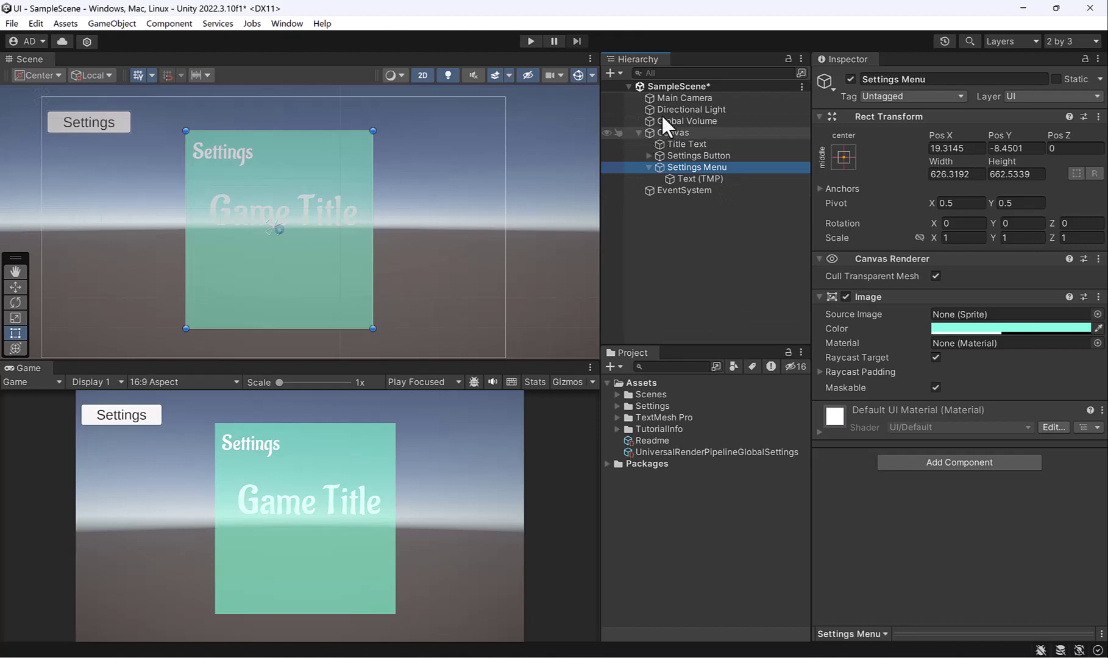
left_click(695, 144)
left_click(706, 156, "ctrl")
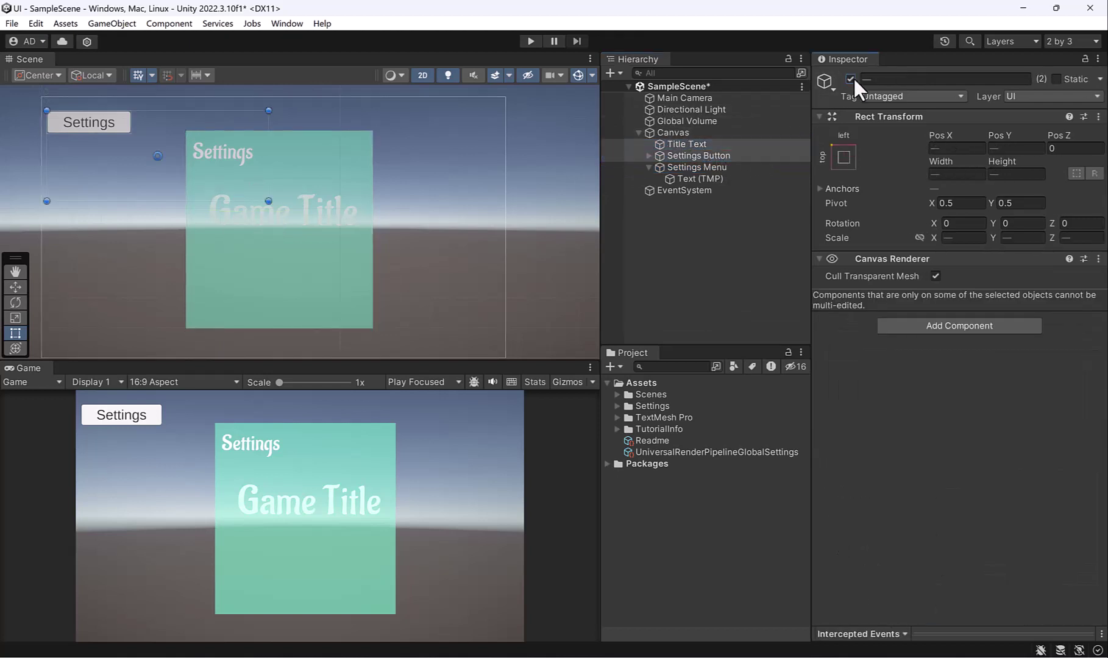
left_click(850, 78)
left_click(740, 259)
left_click(717, 157)
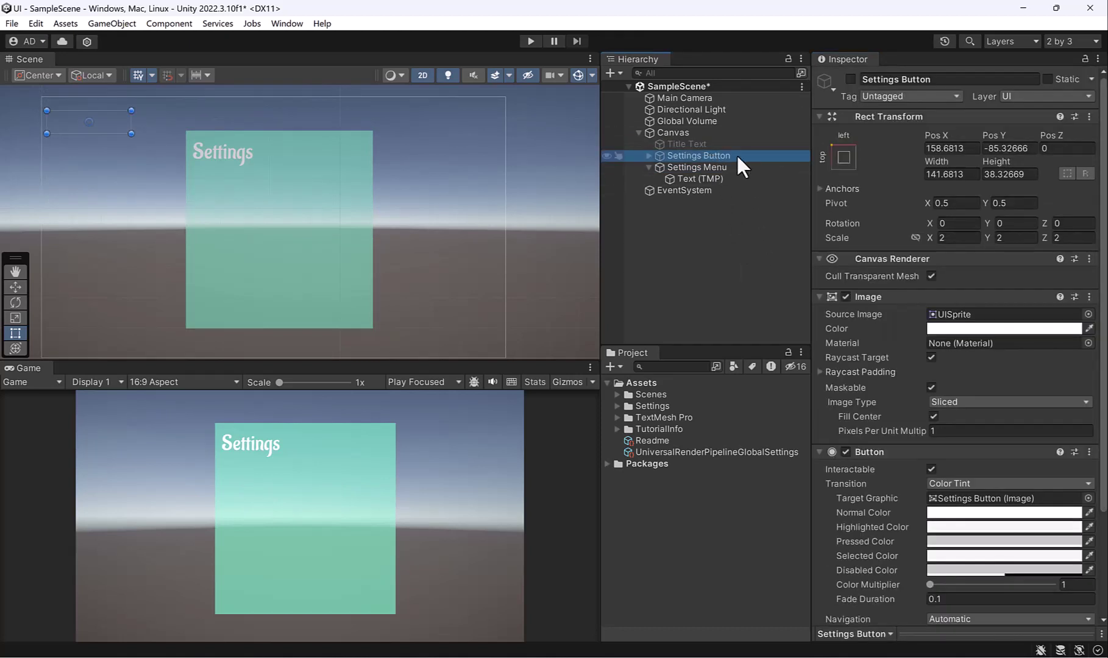
left_click(694, 167)
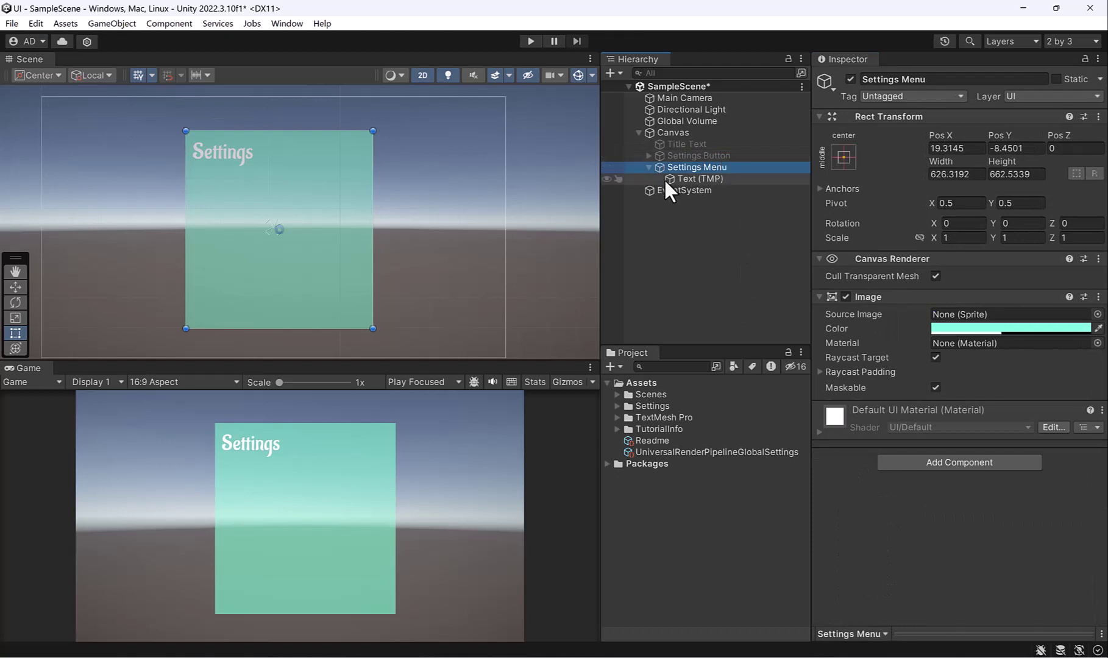
Step: Create a TextMeshPro button inside Settings Menu and enlarge it with the corner handle
right_click(731, 168)
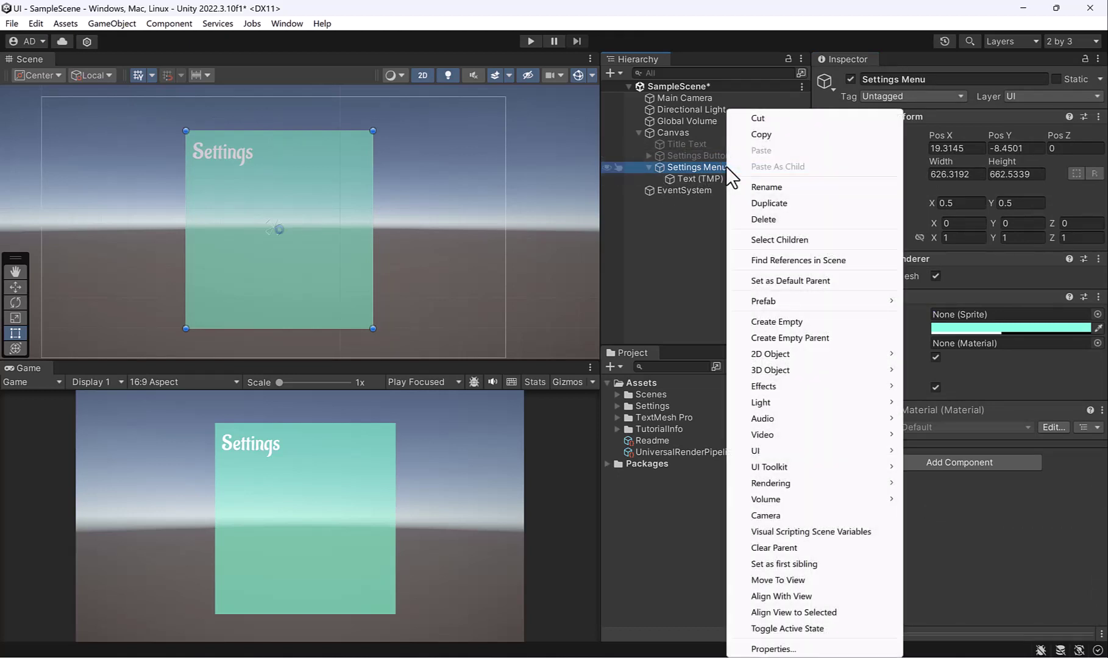
mouse_move(836, 445)
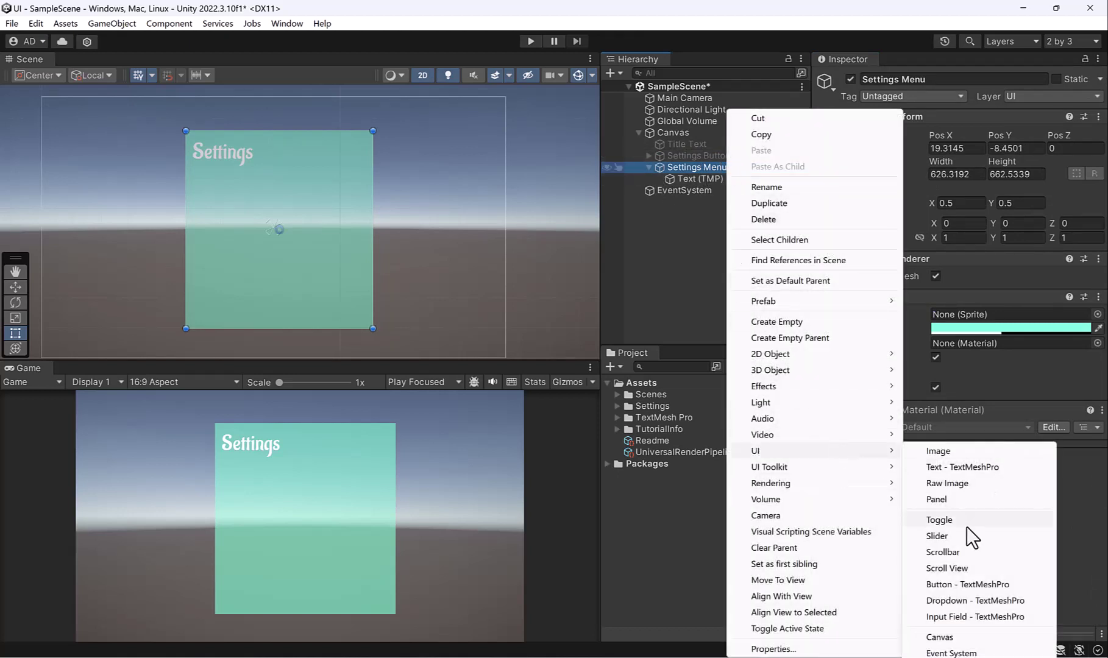
left_click(969, 584)
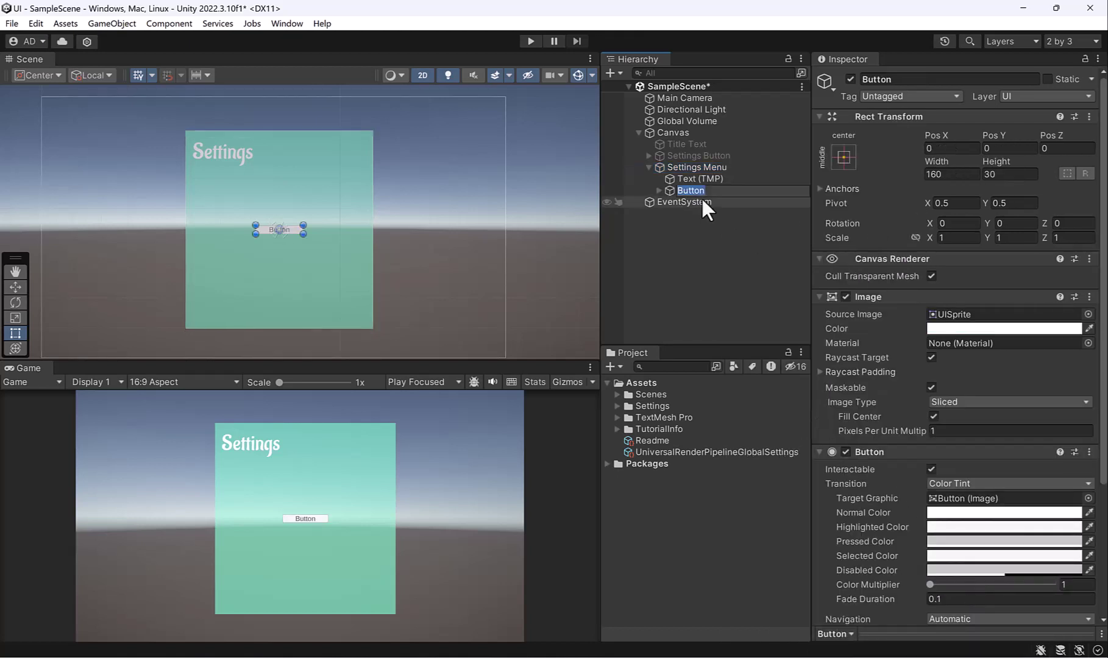
left_click_drag(305, 234, 298, 278)
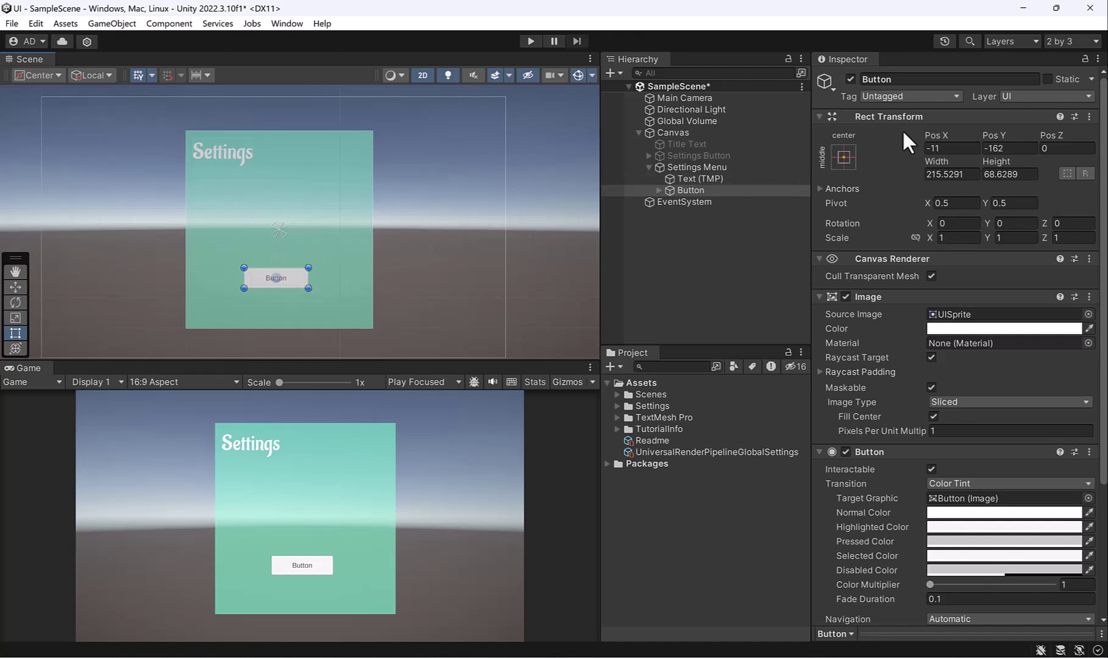
Step: Rename the new button to 'Exit Button' in the Inspector
left_click(896, 79)
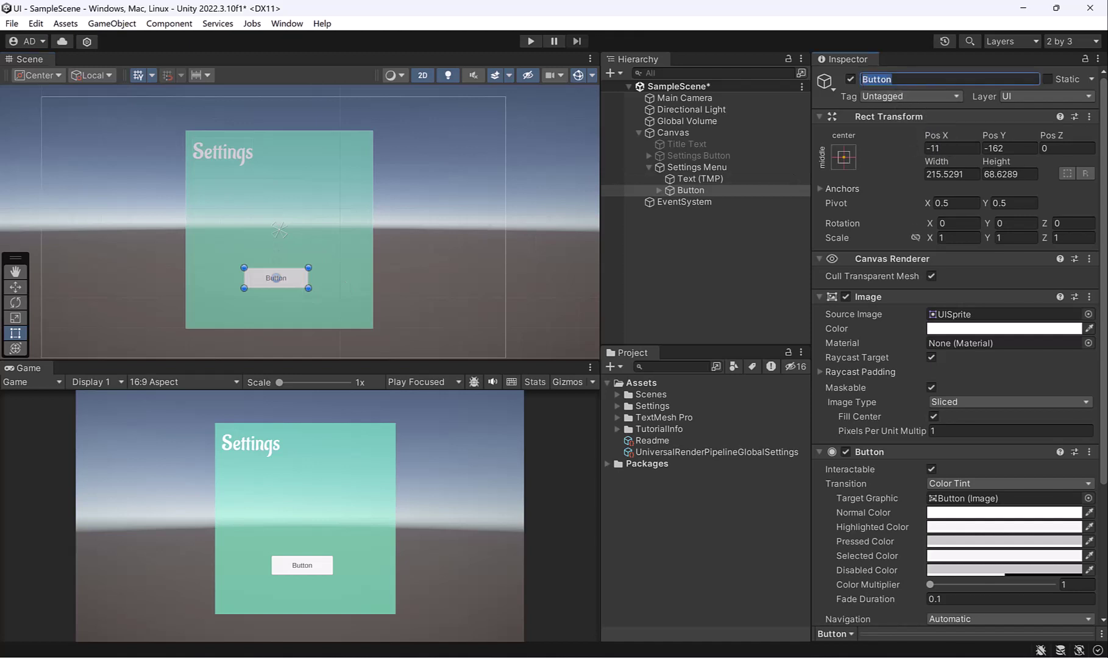
key("Home")
type("Exit")
key("Return")
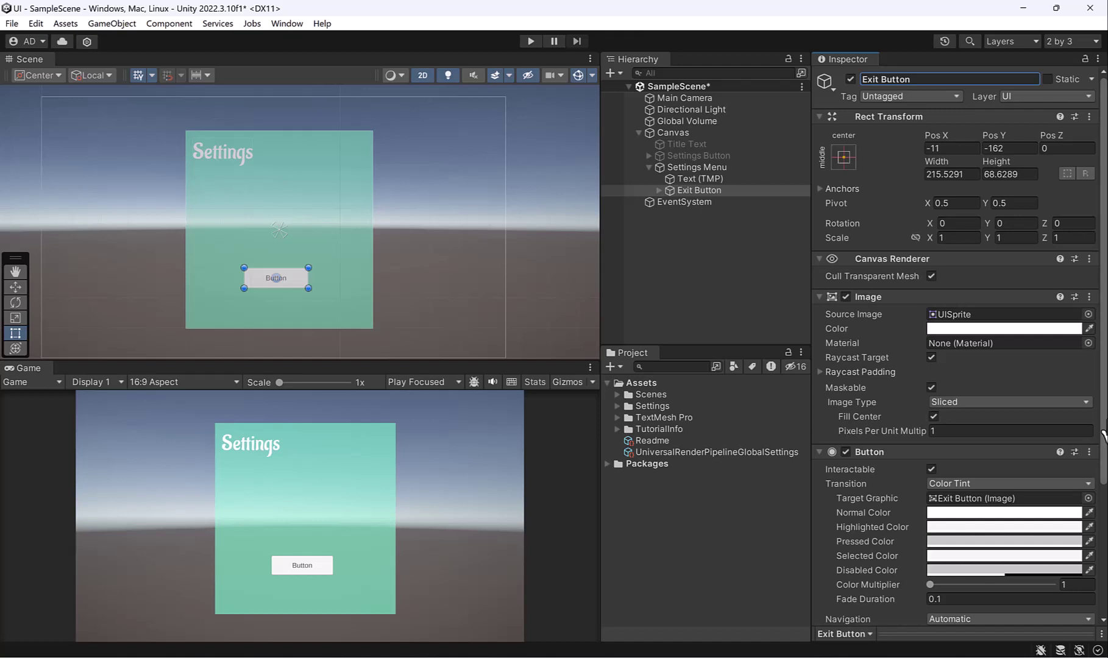
left_click(654, 190)
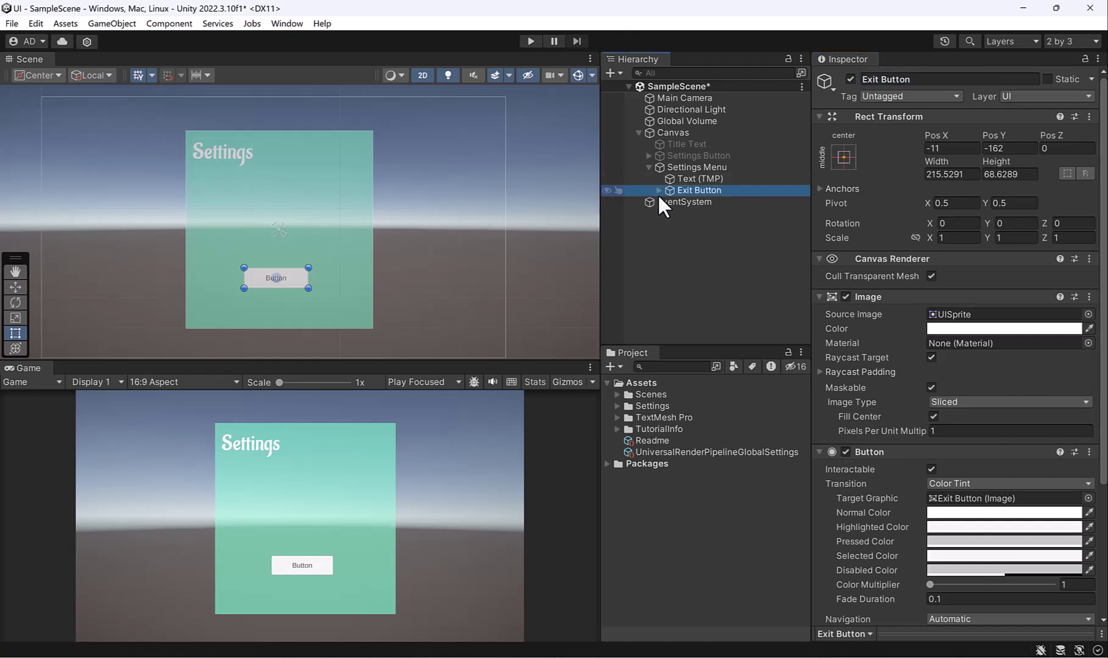
Step: Set the Exit Button's label text to 'Exit' with font size 58.7
left_click(658, 191)
left_click(698, 202)
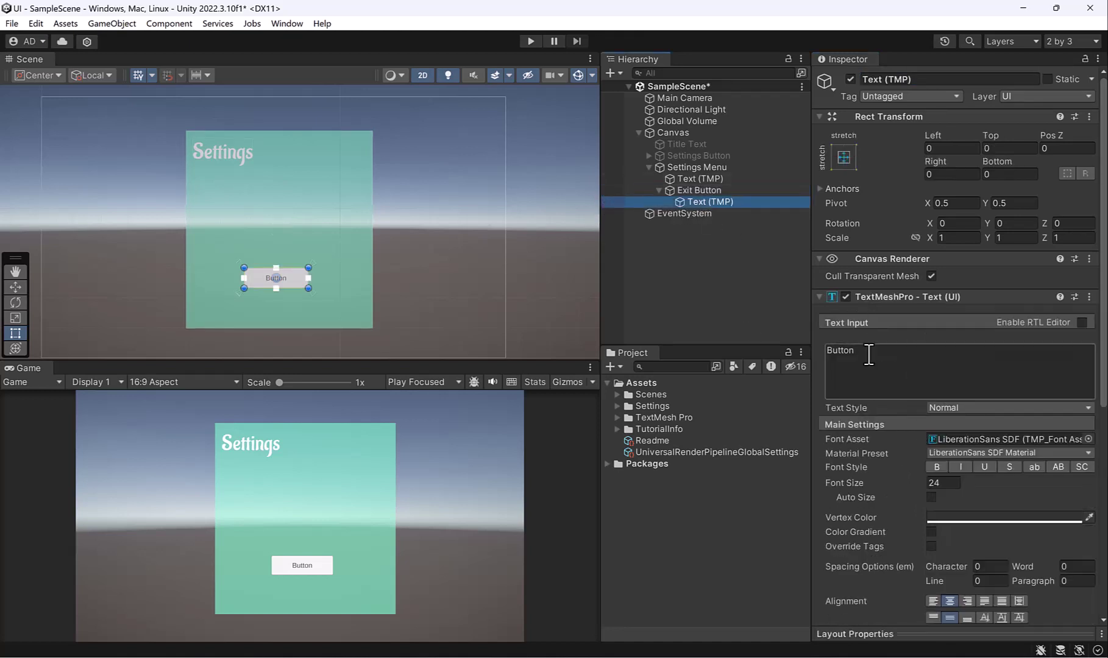
left_click(826, 353)
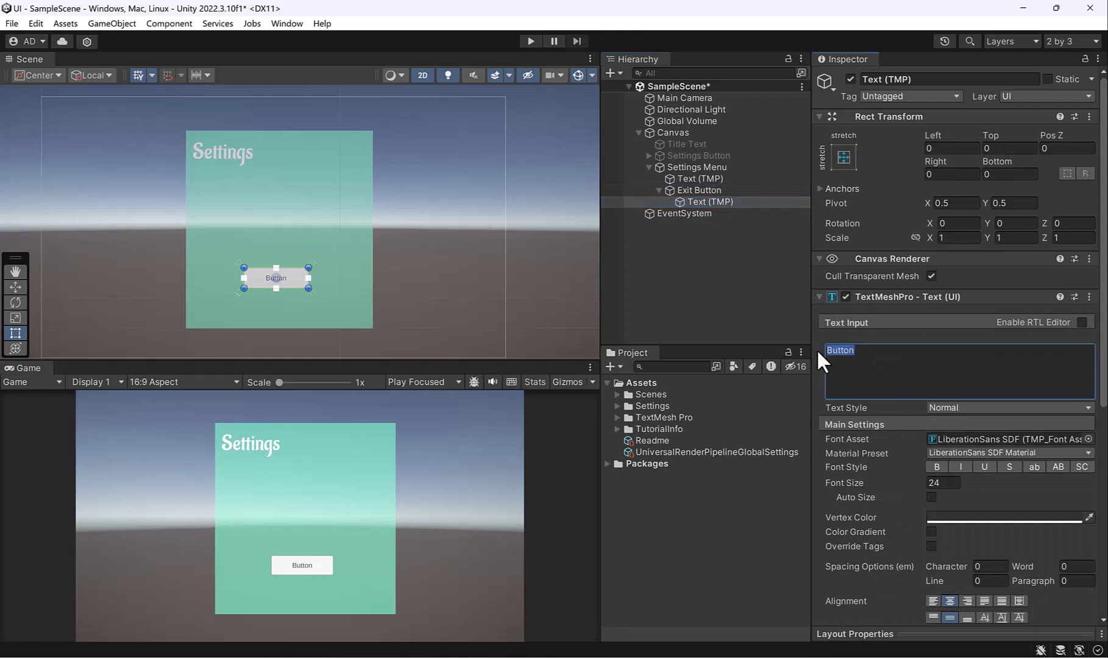
type("Exit")
left_click_drag(872, 484, 1003, 487)
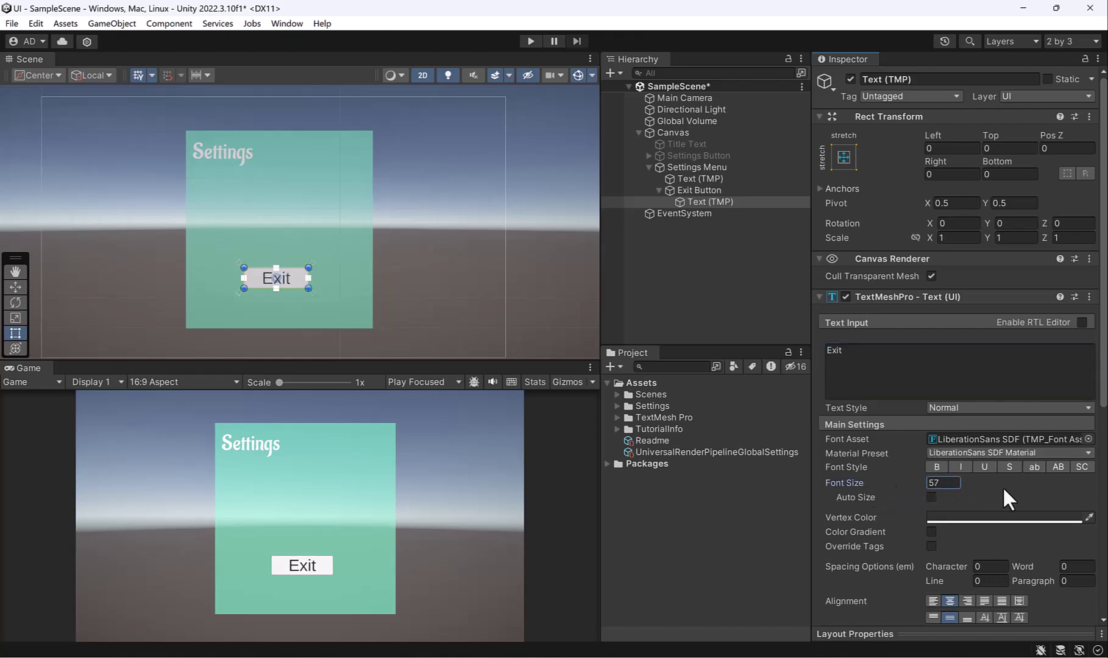
left_click(294, 275)
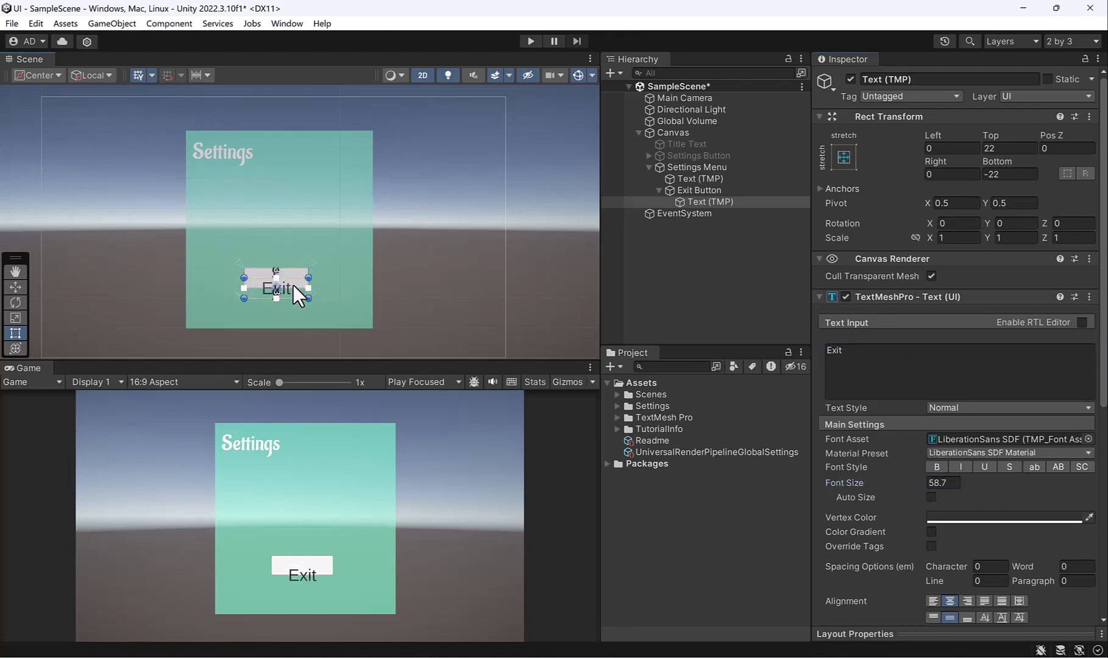
Step: Change the label to 'X' and shrink the button to a small square at the panel's top-right
left_click(701, 191)
left_click_drag(293, 275, 298, 299)
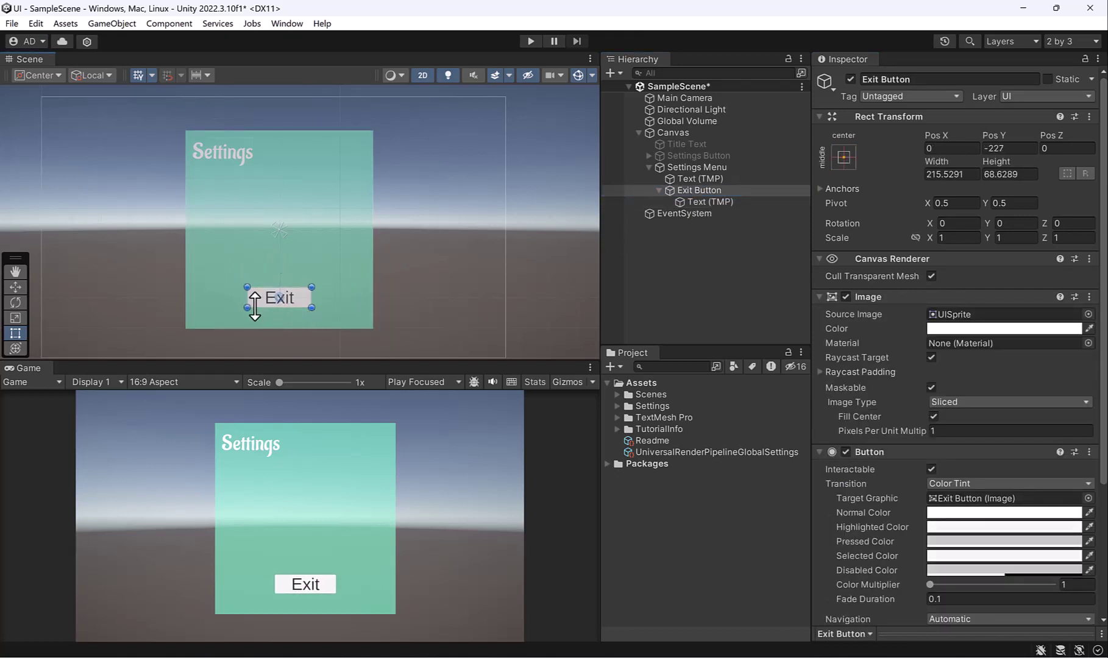
left_click(710, 202)
triple_click(844, 348)
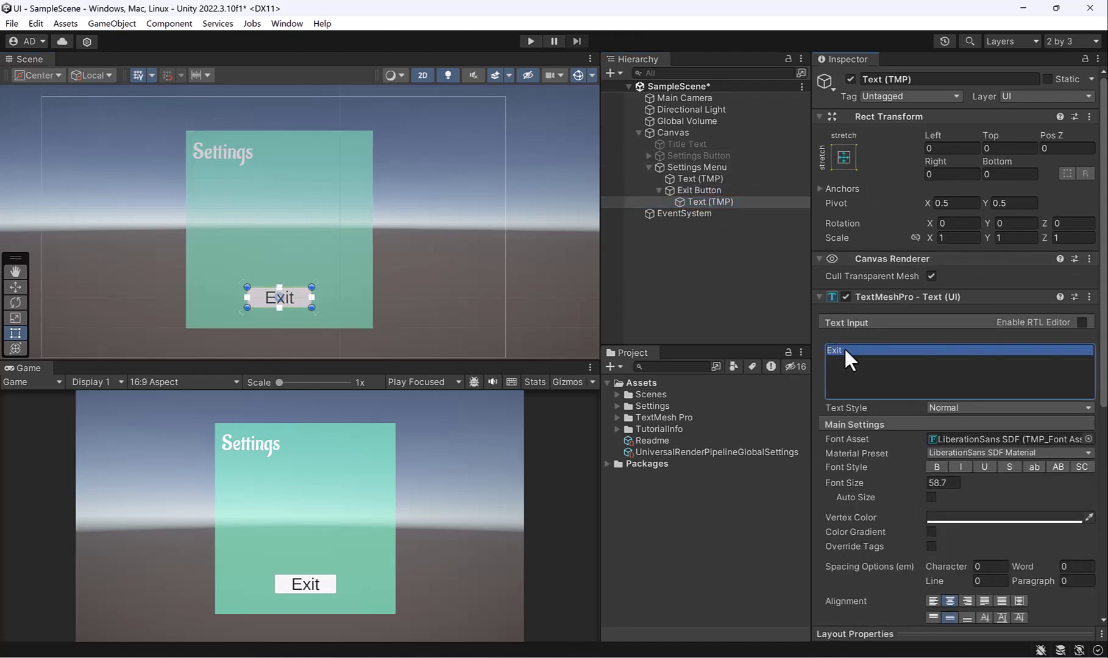
type("X")
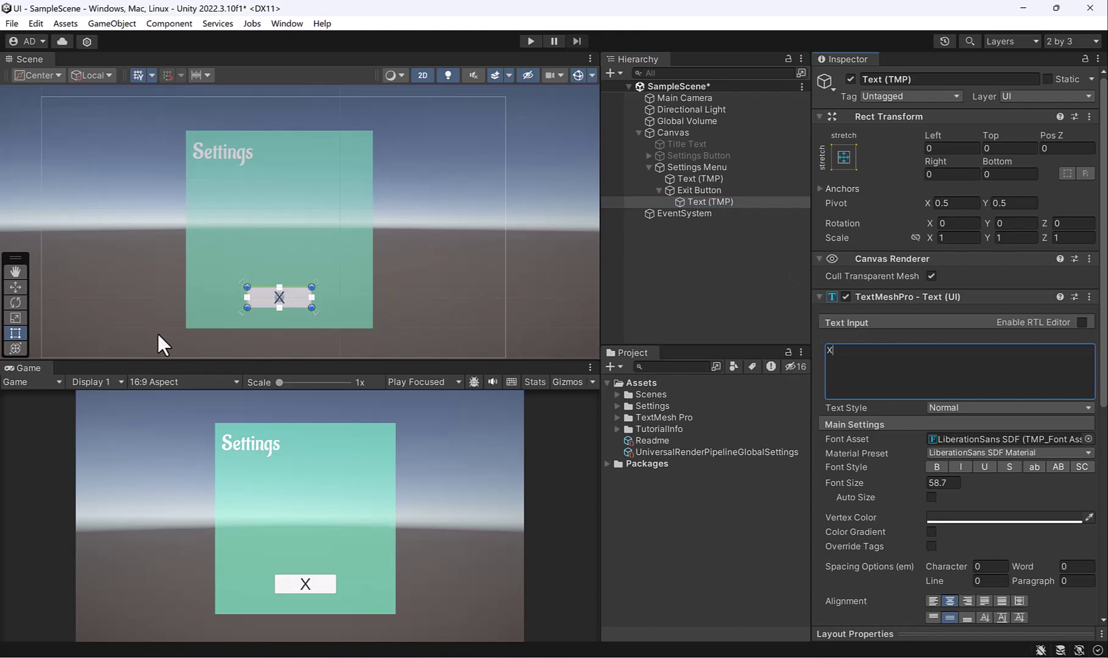
left_click_drag(302, 299, 275, 295)
left_click(719, 190)
left_click_drag(311, 309, 347, 154)
Step: Make the Exit Button's X label bold and raise its font size from 58.7 to 90
left_click(693, 192)
scroll(874, 355, "down", 3)
left_click(698, 199)
scroll(933, 311, "down", 1)
scroll(932, 313, "down", 3)
left_click(936, 153)
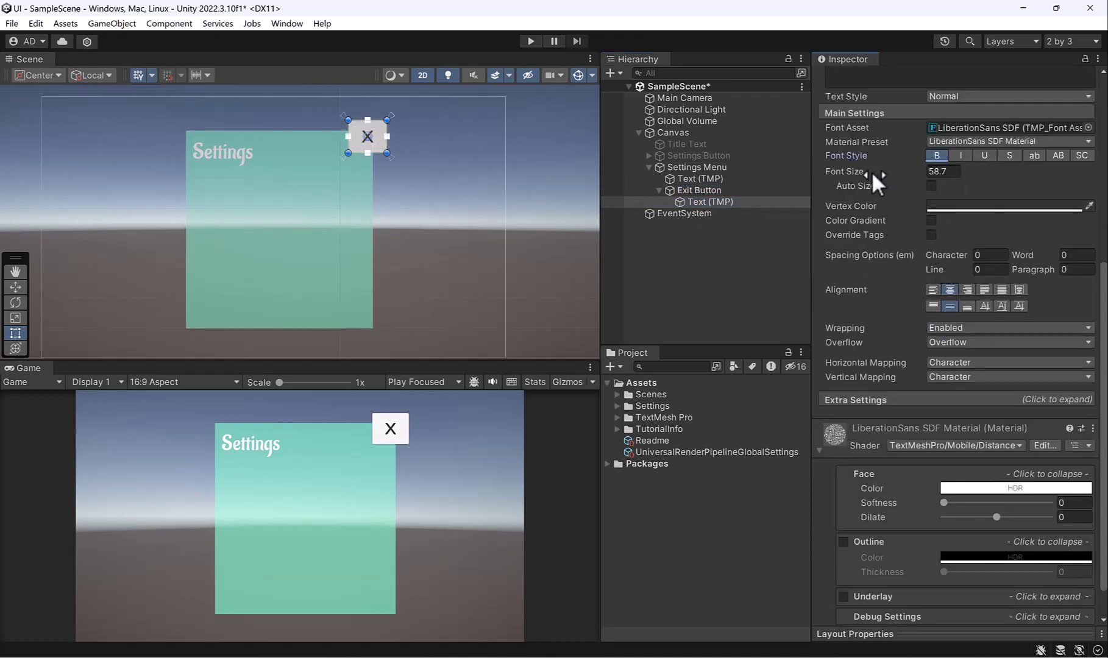
left_click_drag(873, 175, 1029, 162)
left_click(405, 425)
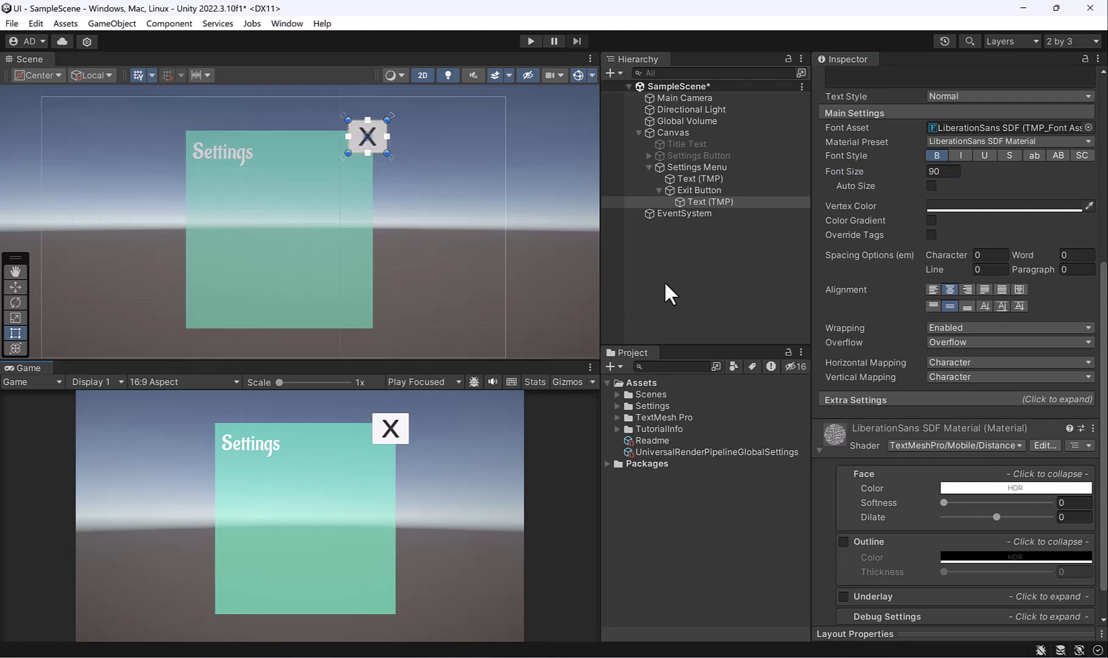
left_click(705, 189)
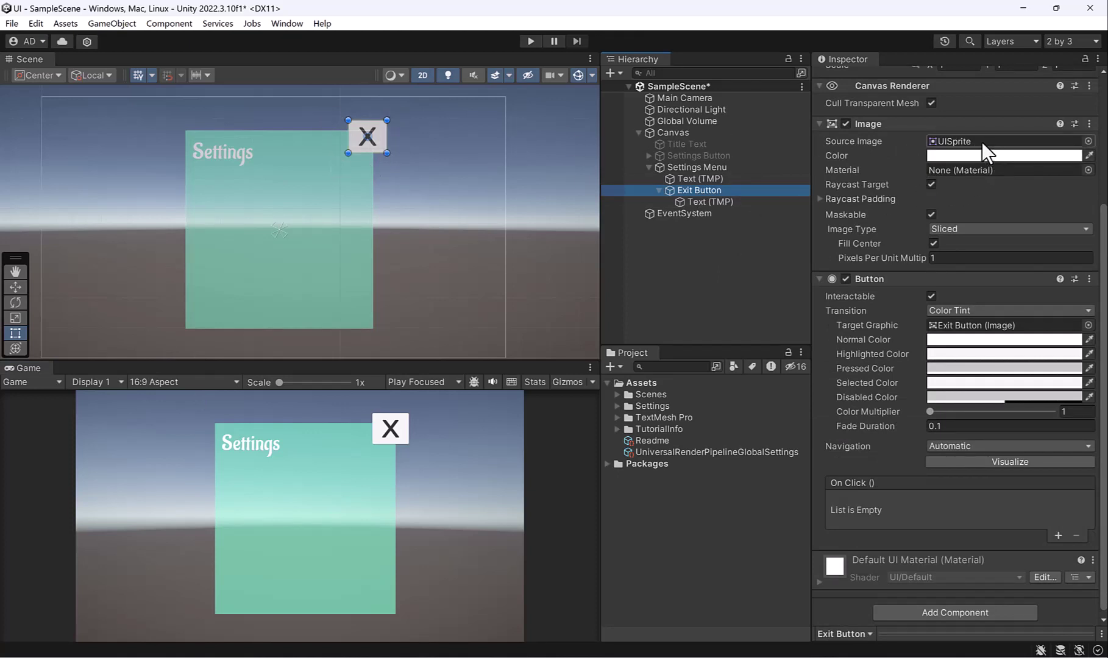
Step: Give the Exit Button the round Knob sprite and adjust its size
left_click(1085, 142)
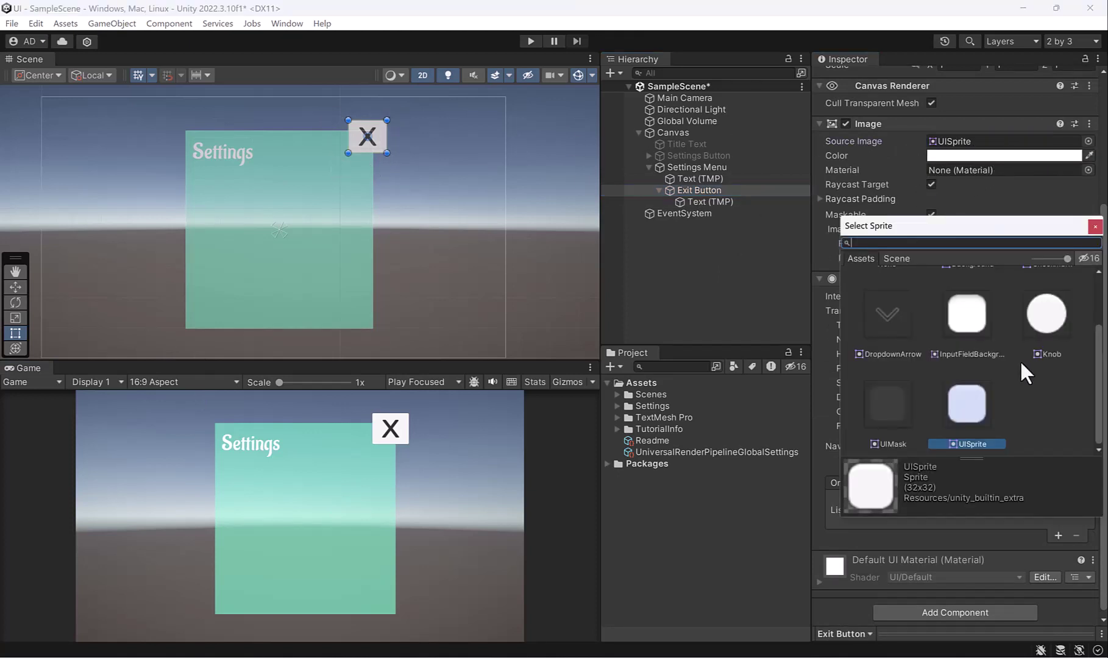
left_click(1055, 316)
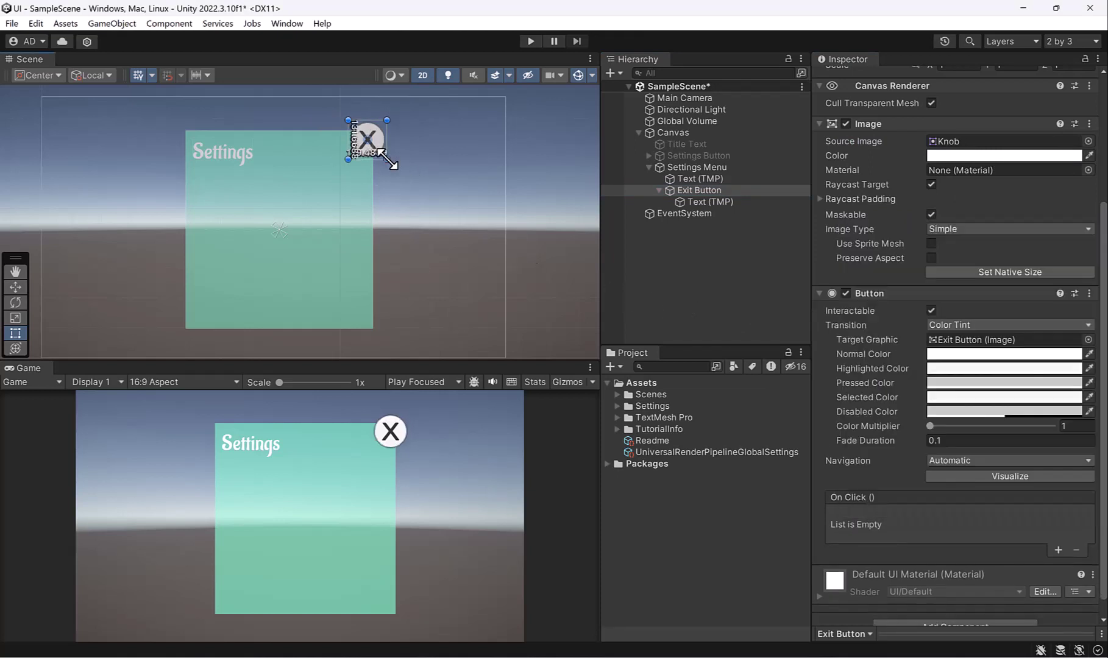
left_click_drag(387, 161, 388, 162)
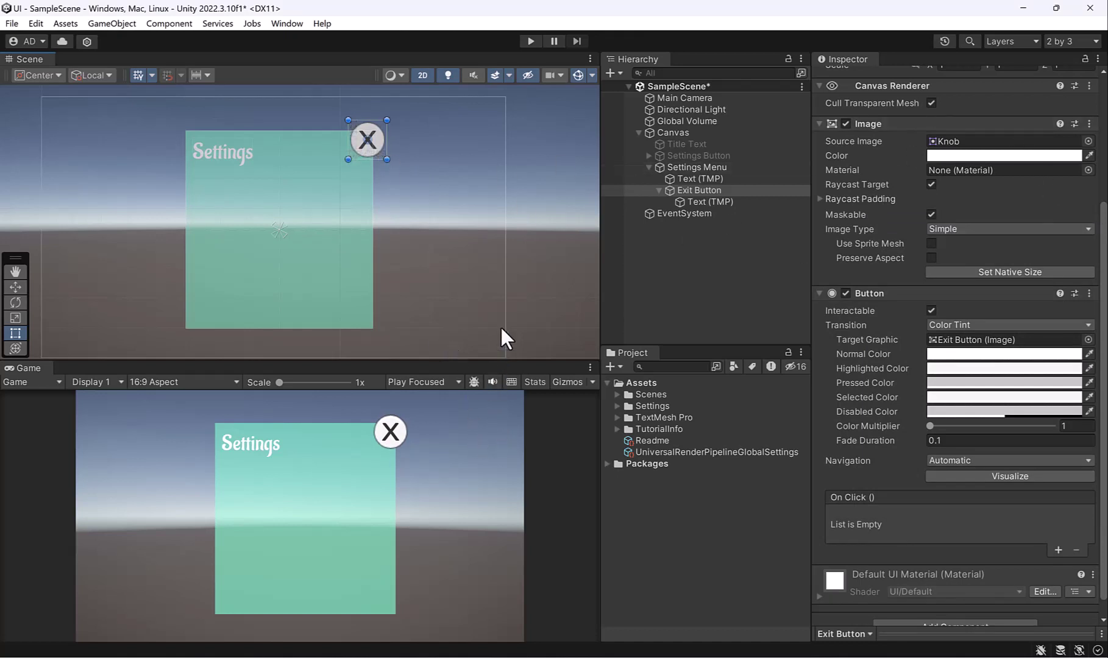
Step: Deactivate Settings Menu and reactivate the Settings Button and Title Text objects
left_click(659, 190)
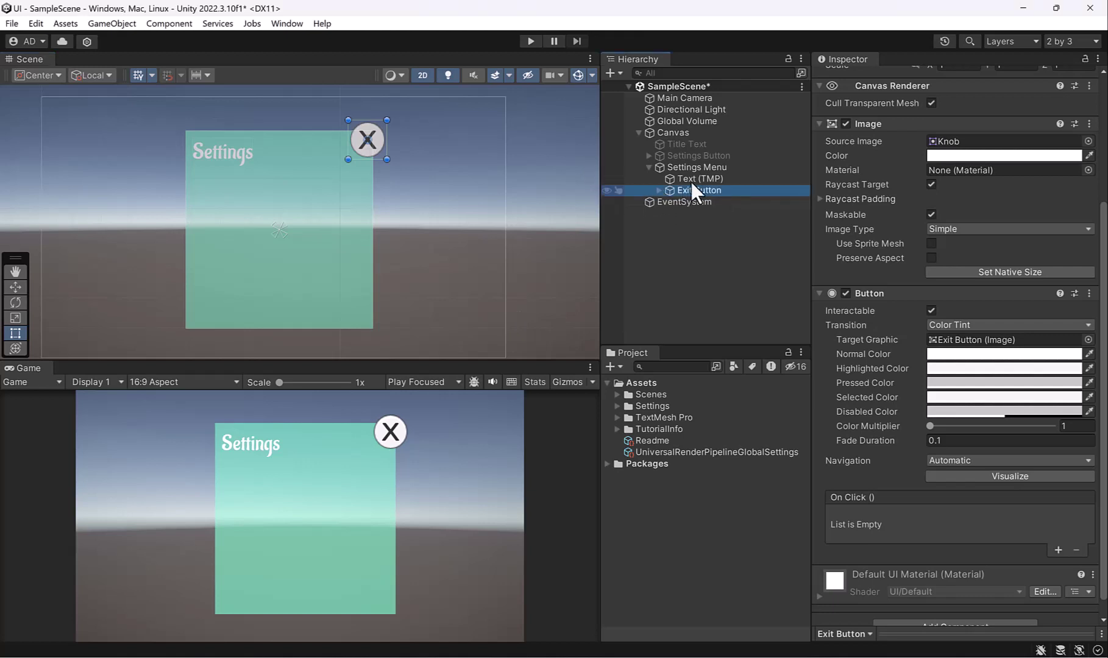
left_click(689, 168)
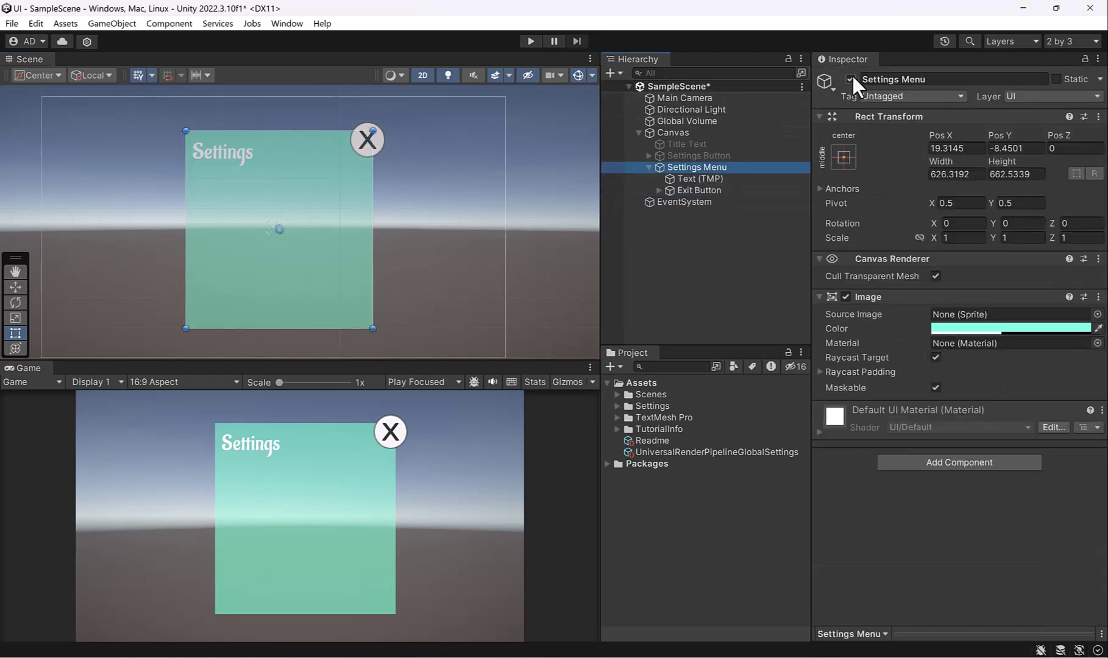
left_click(849, 78)
left_click(722, 153)
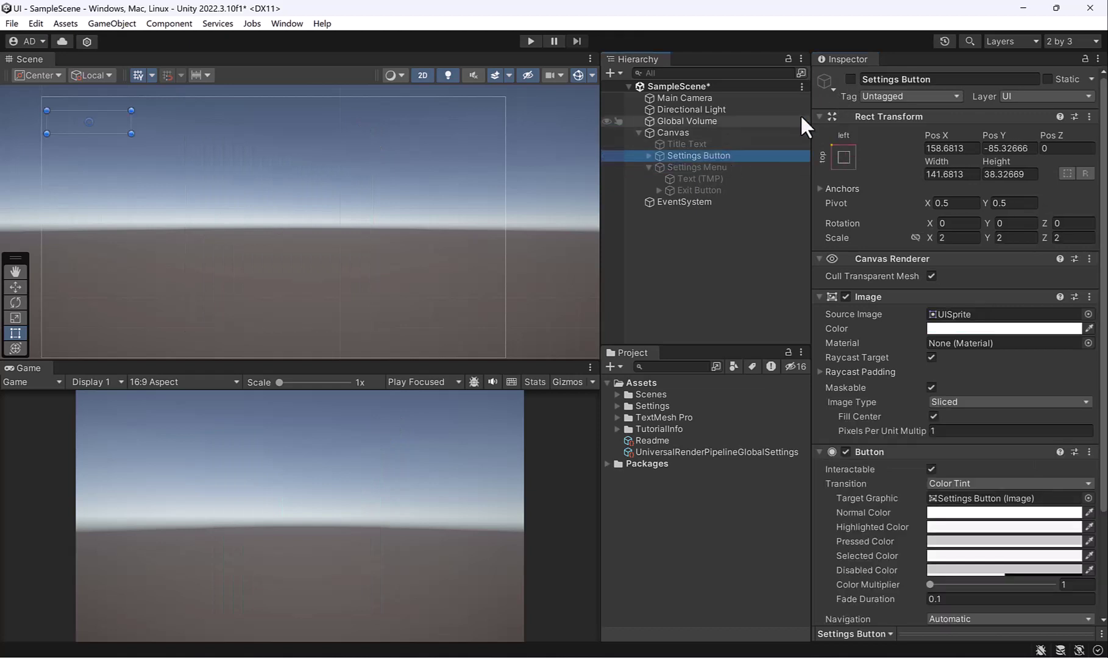
left_click(849, 80)
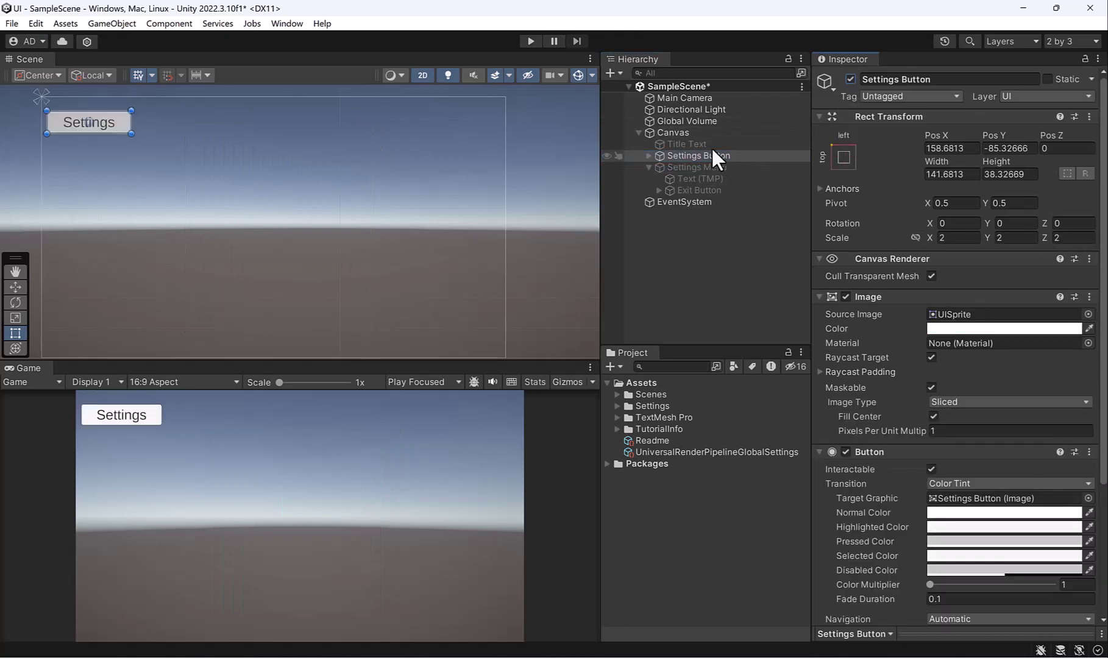
left_click(710, 144)
left_click(849, 78)
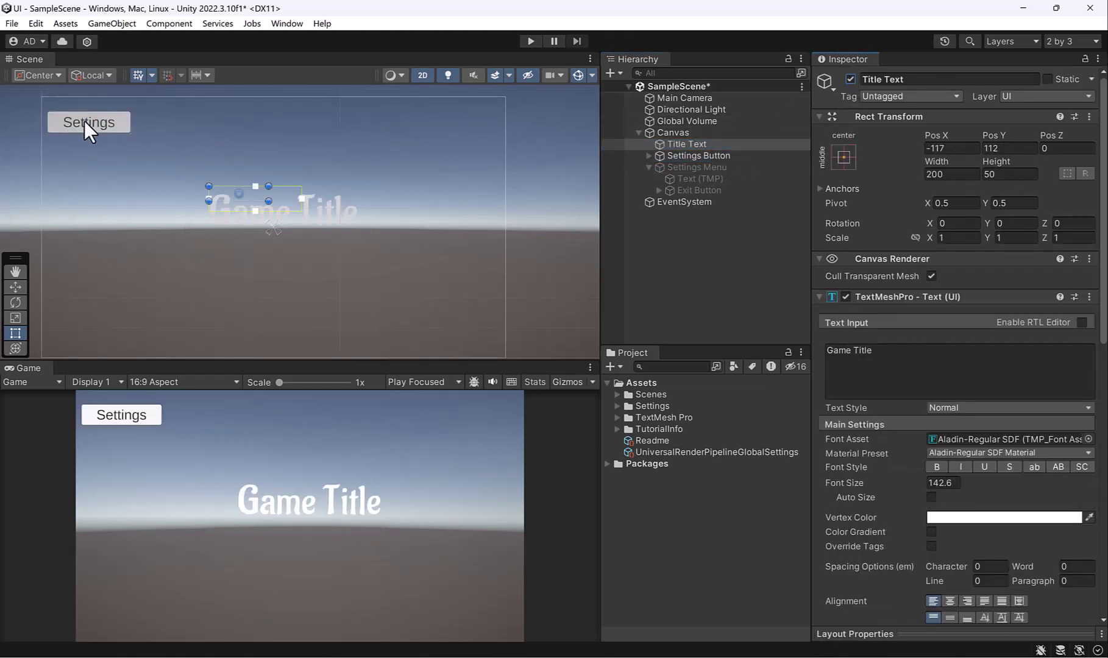
left_click(688, 154)
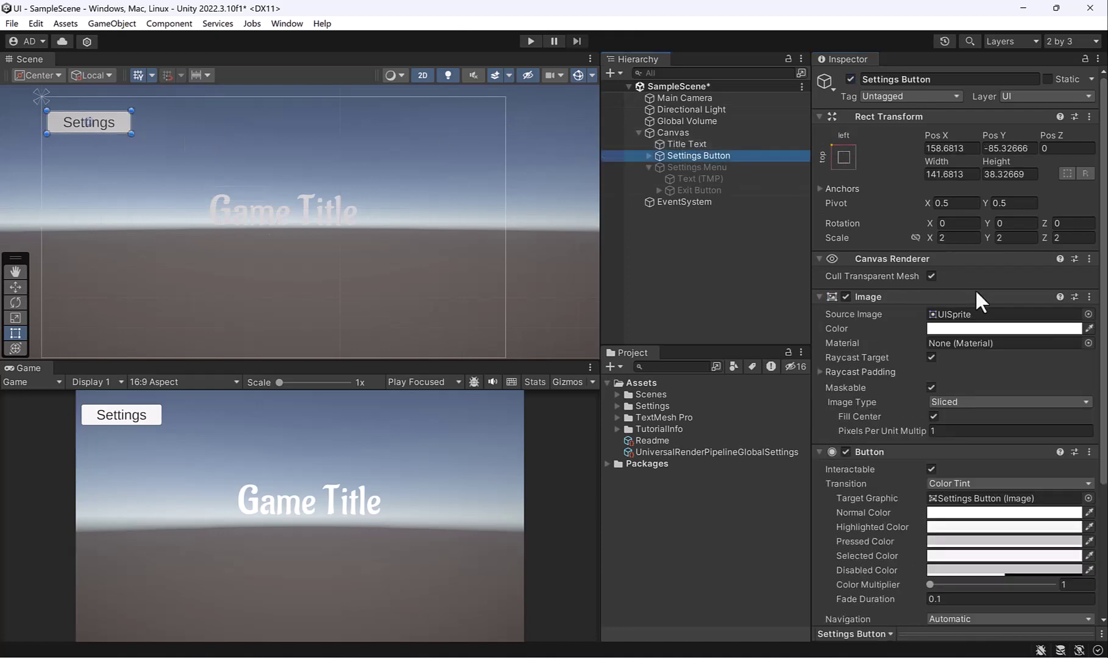
scroll(963, 329, "down", 5)
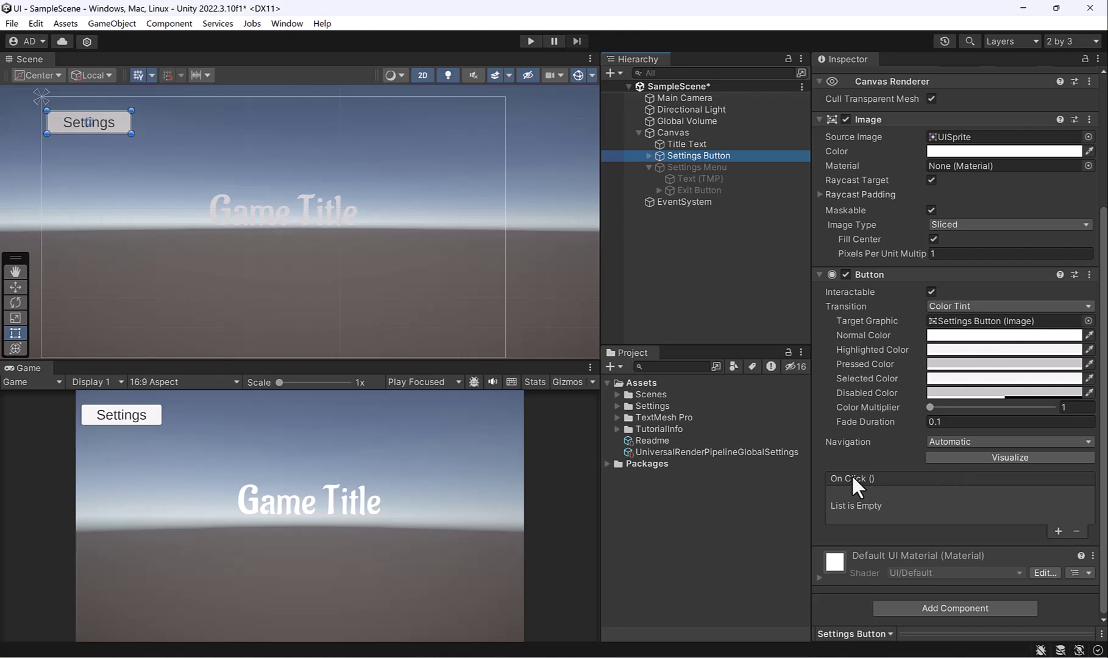
Step: Add an On Click entry to Settings Button calling GameObject.SetActive on Settings Menu
left_click(1058, 531)
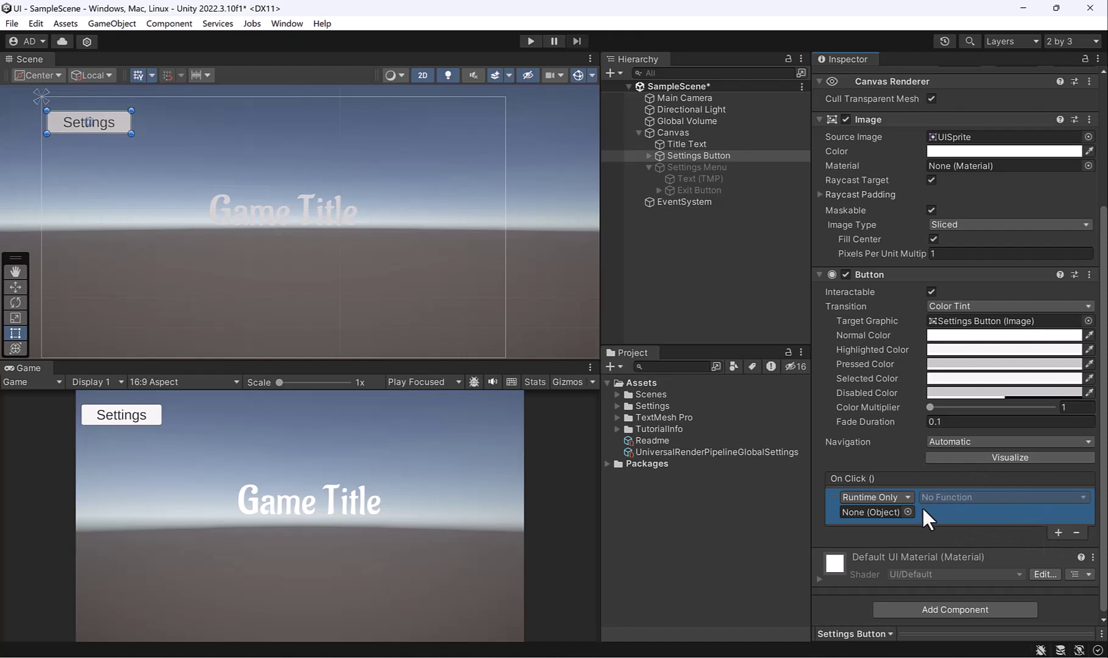
left_click_drag(680, 169, 882, 513)
left_click(959, 499)
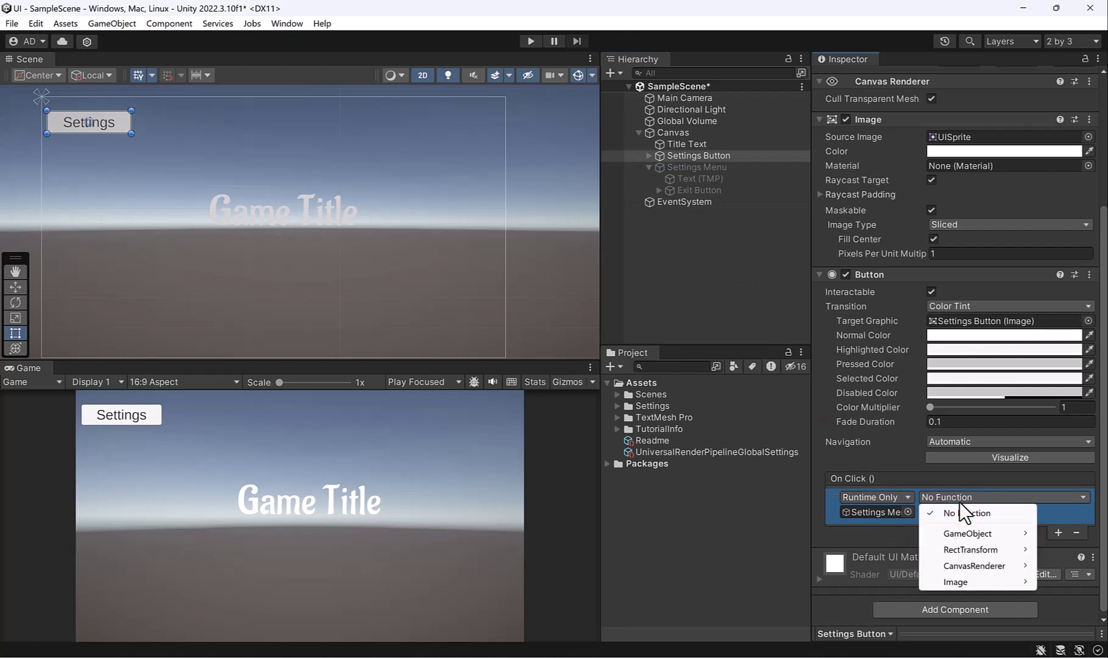
mouse_move(973, 533)
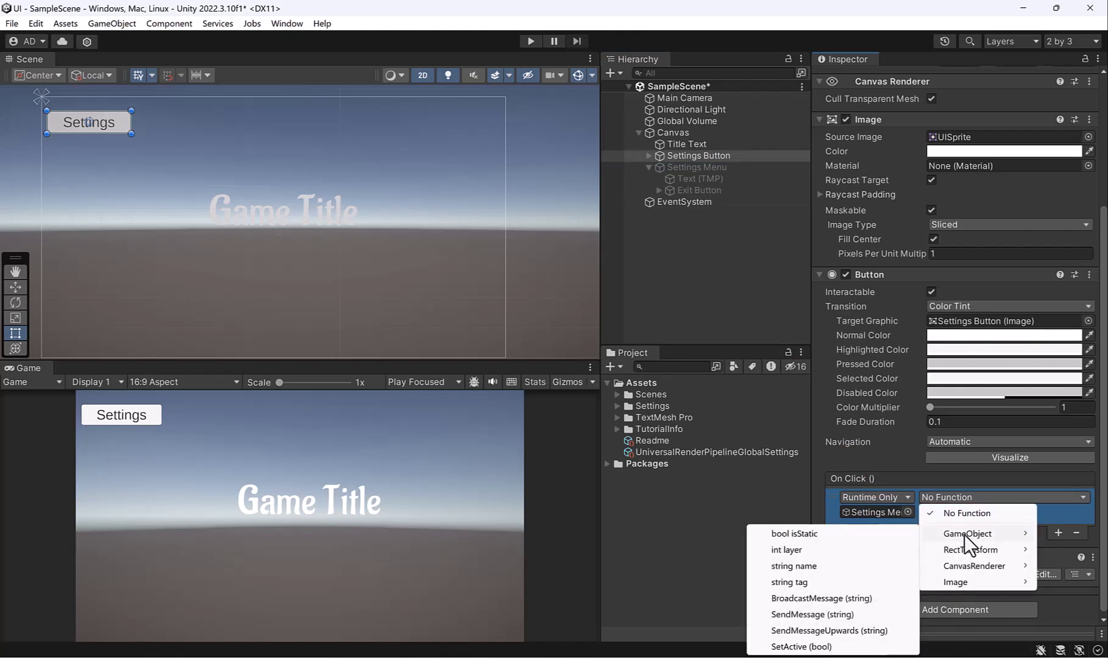
left_click(830, 645)
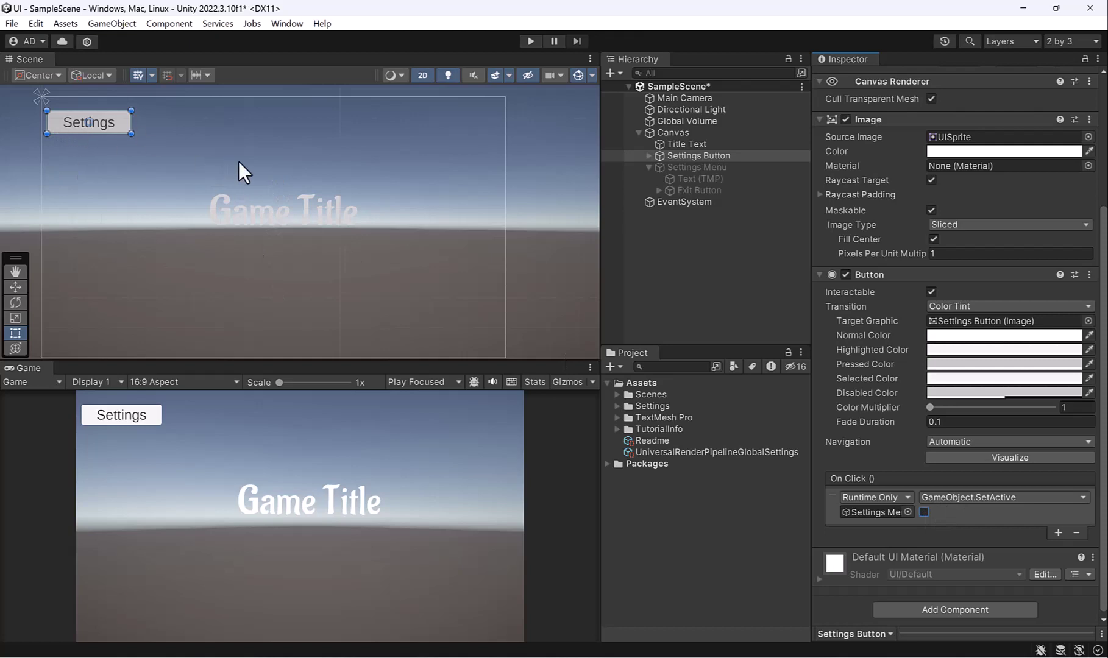
Step: Save the scene and enable Enter Play Mode Options in the Editor project settings
key("ctrl+s")
left_click(36, 25)
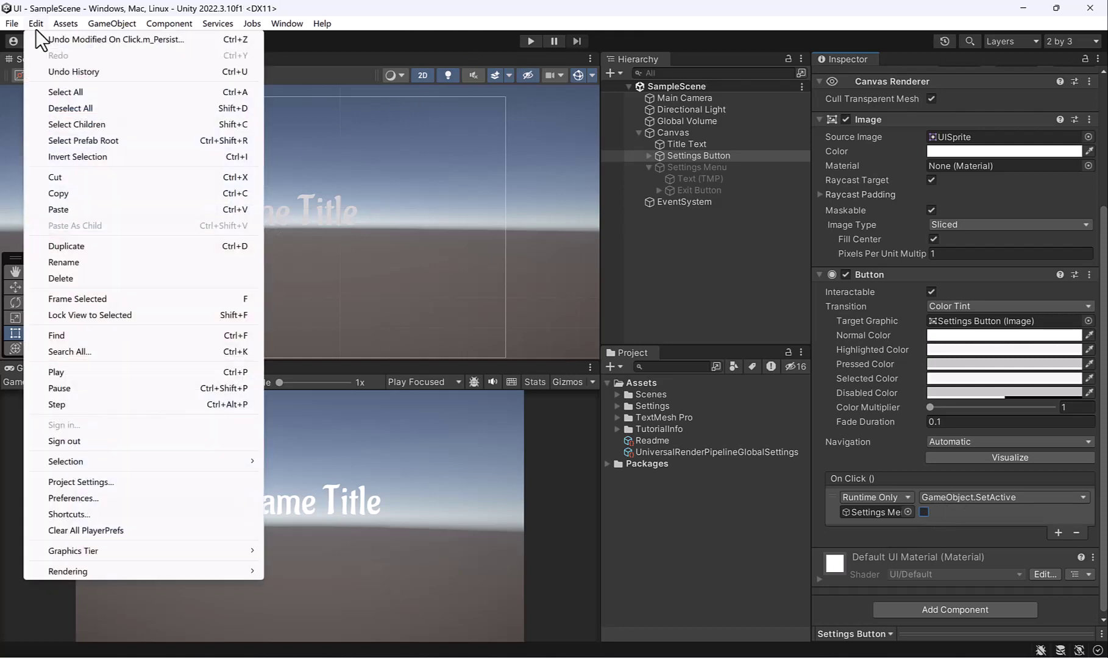
left_click(119, 481)
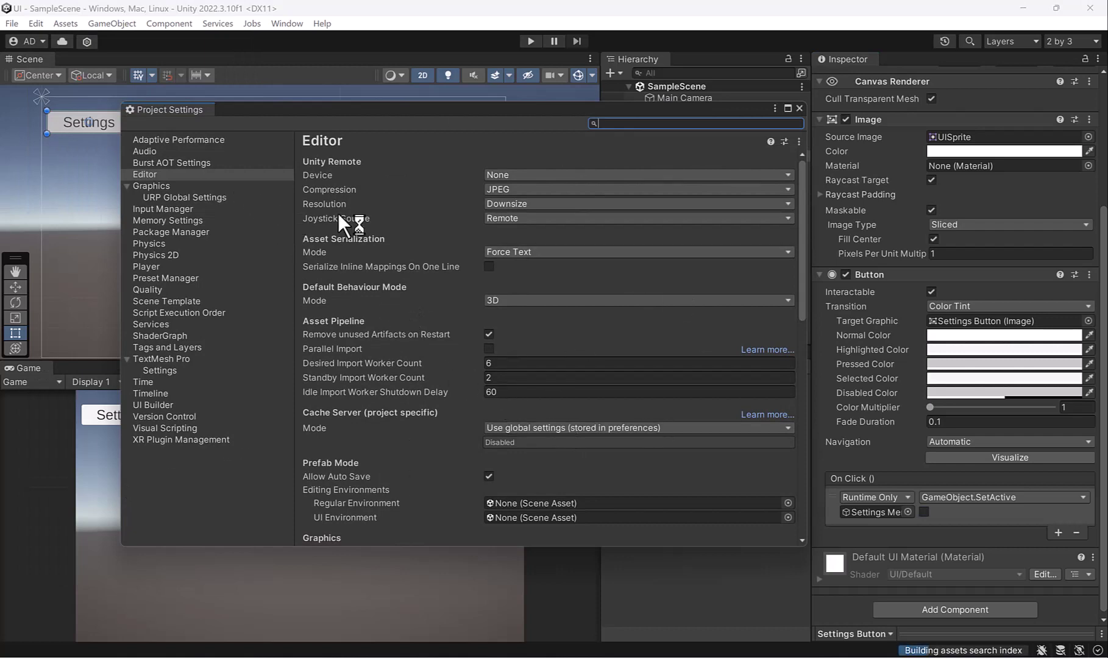
scroll(414, 248, "down", 10)
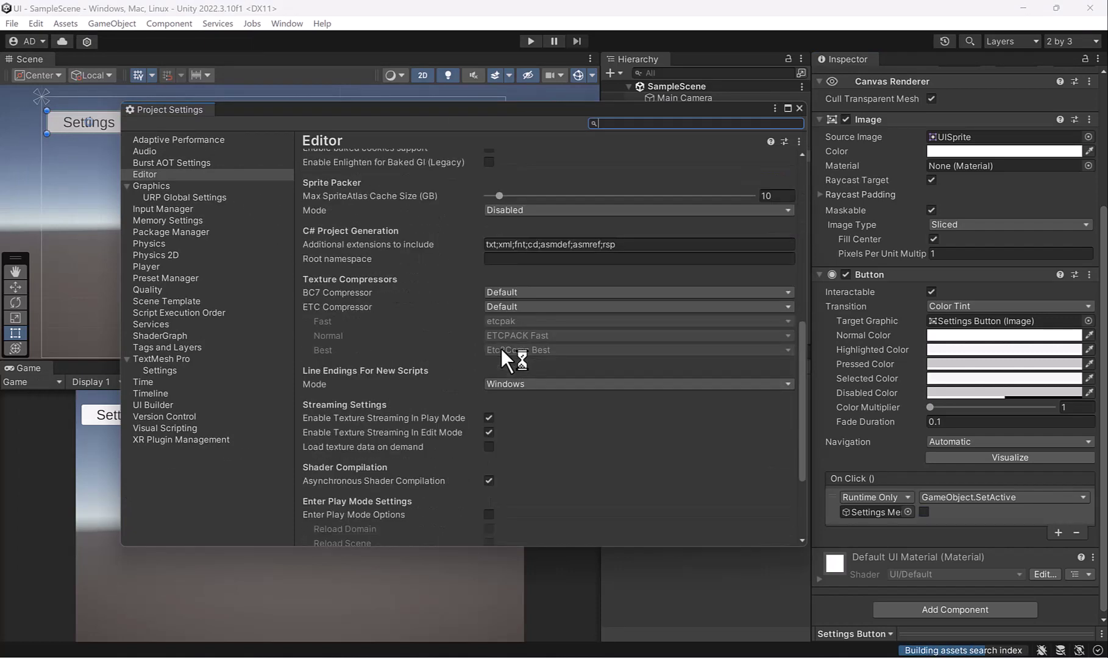
scroll(501, 348, "down", 3)
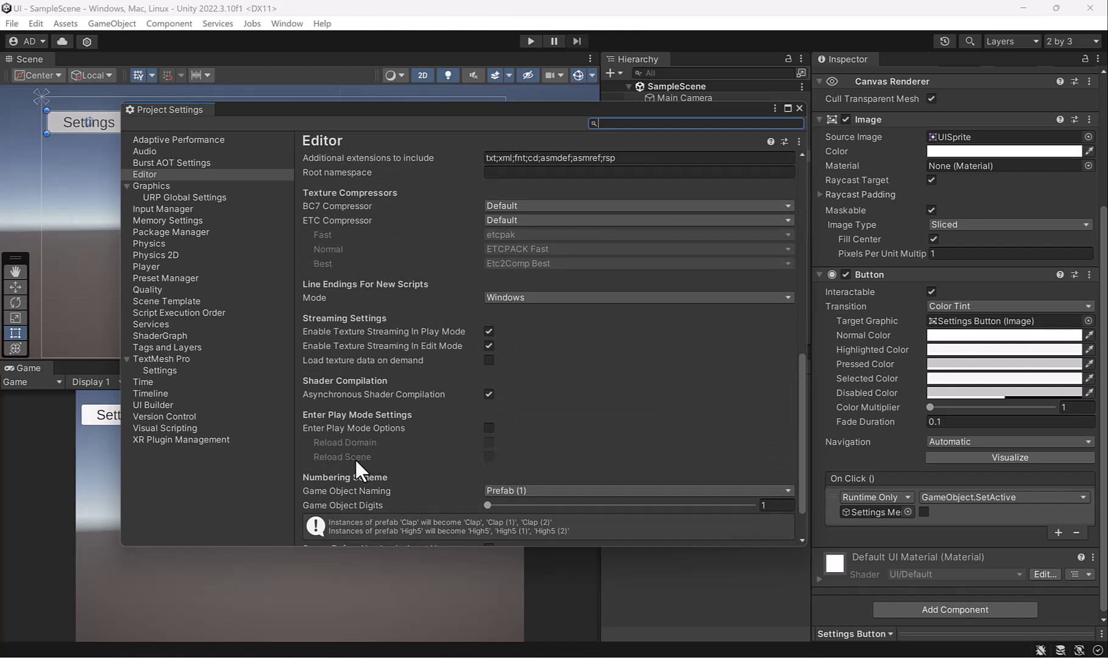
left_click(491, 428)
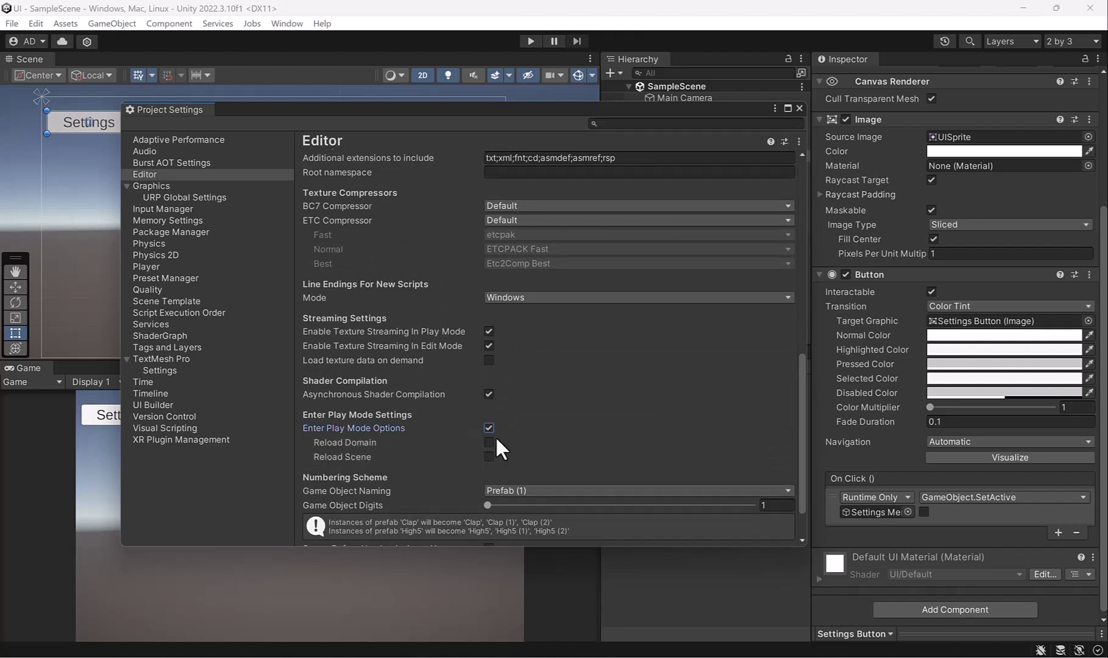
Step: Play-test the Settings button and tick the SetActive value so it turns Settings Menu on
left_click(798, 108)
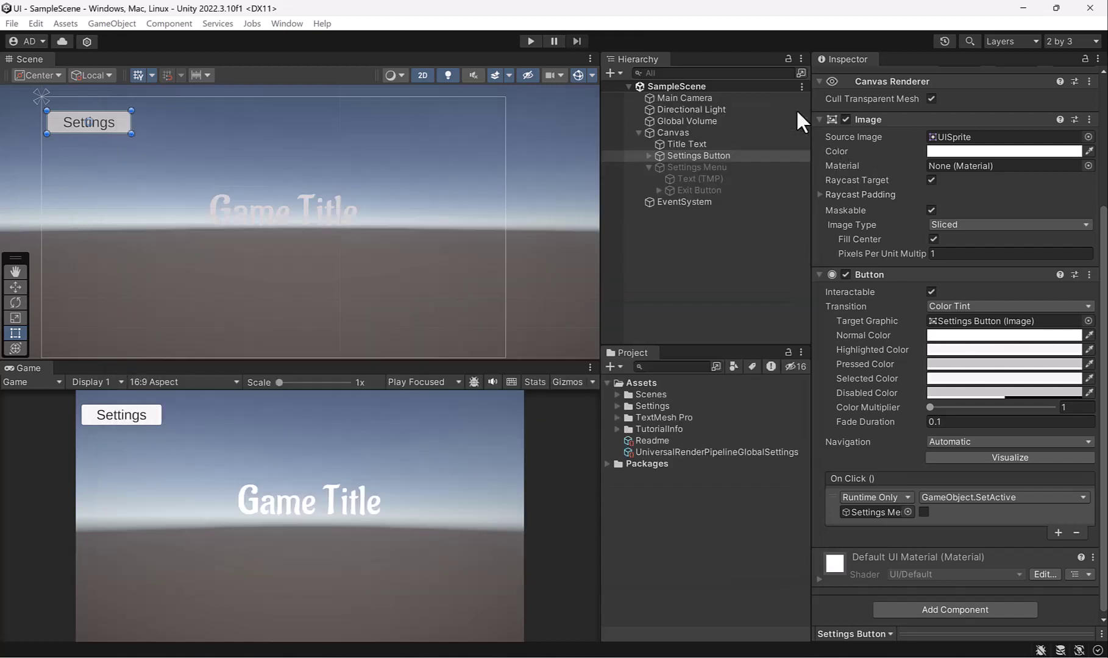
left_click(533, 38)
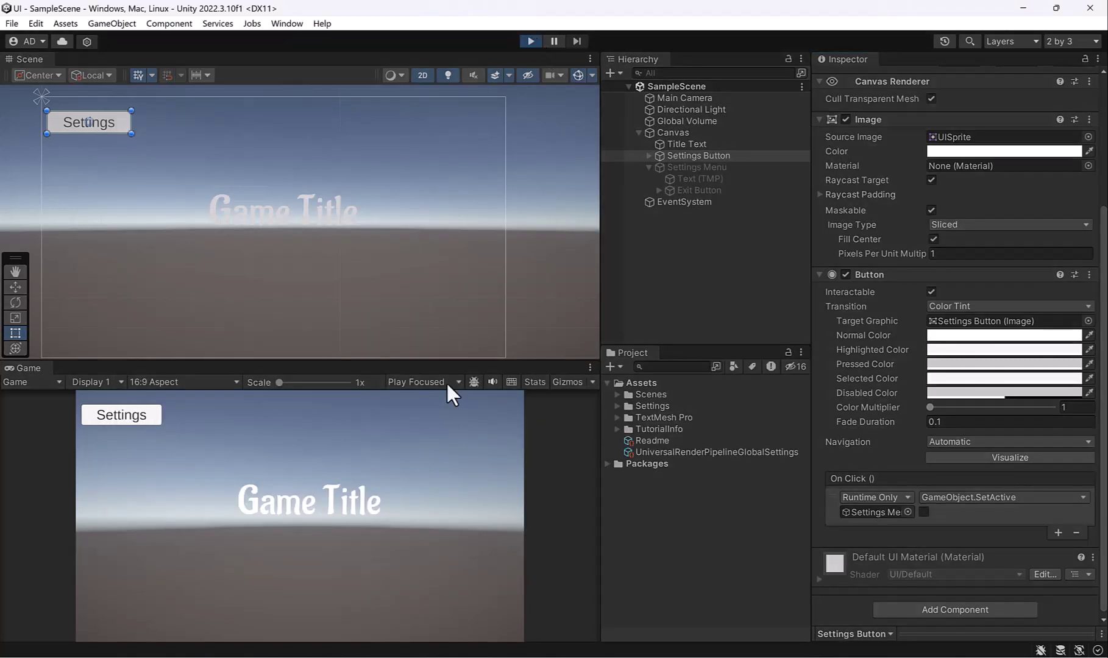
left_click(136, 416)
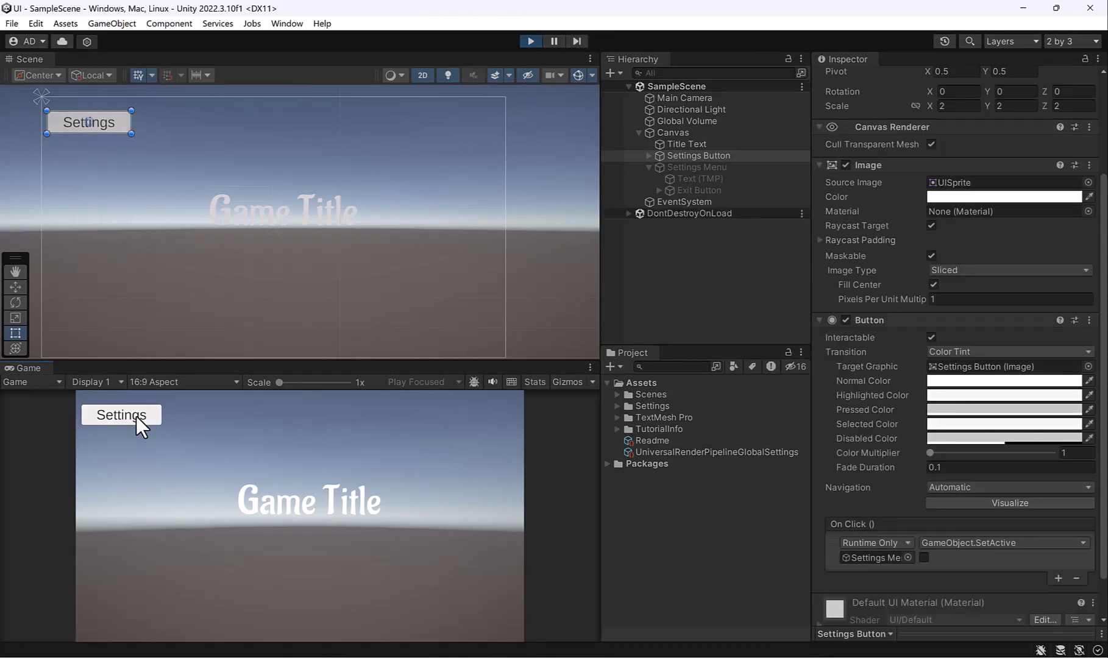
left_click(136, 416)
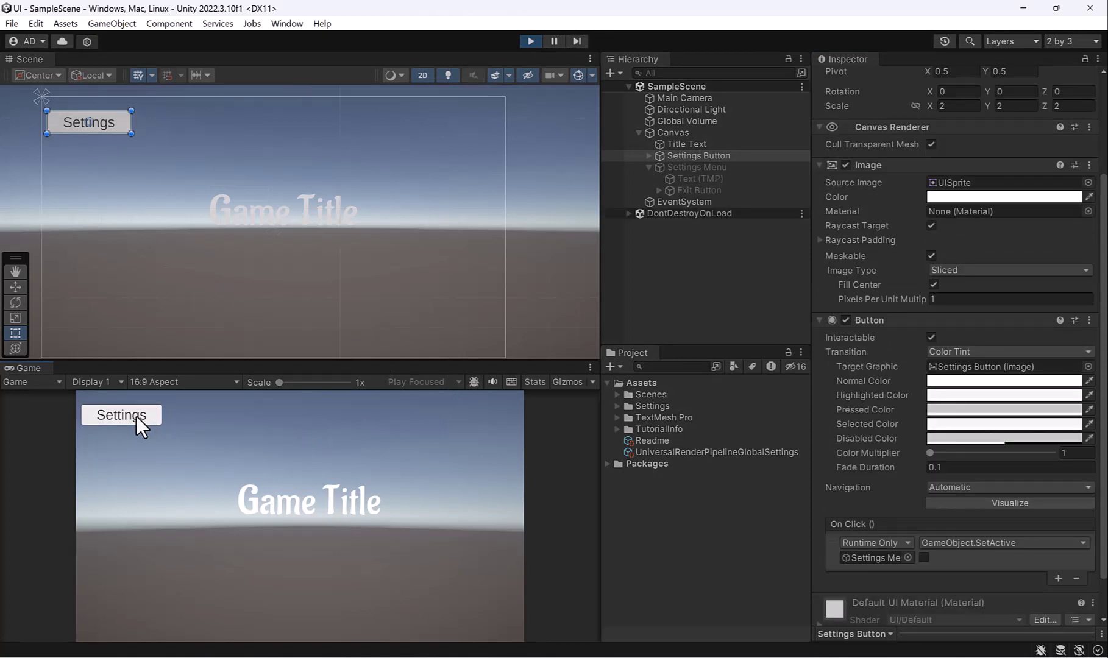
left_click(922, 555)
left_click(532, 41)
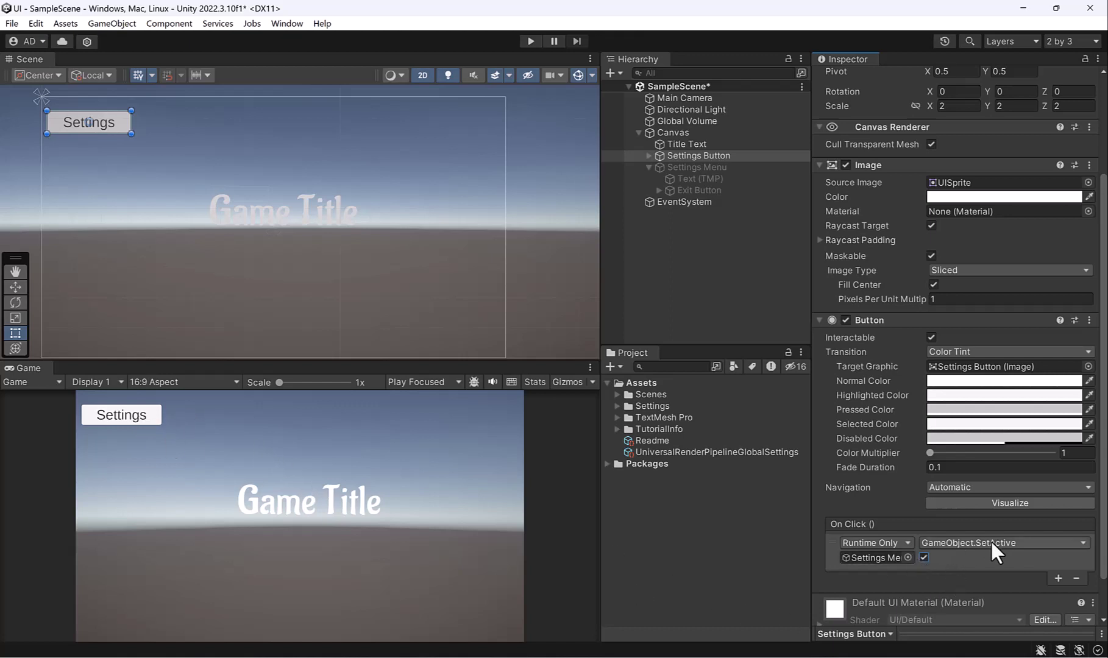
Step: Leave Settings Menu inactive and play-test that the Settings button opens the teal panel
left_click(690, 168)
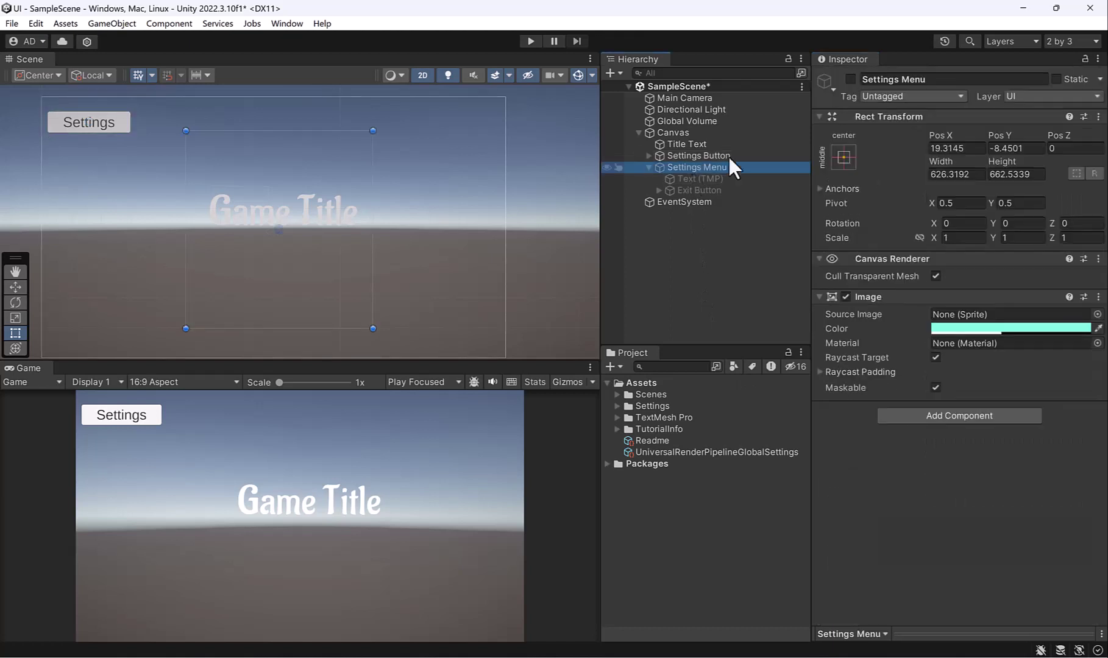
left_click(850, 80)
left_click(849, 79)
left_click(530, 41)
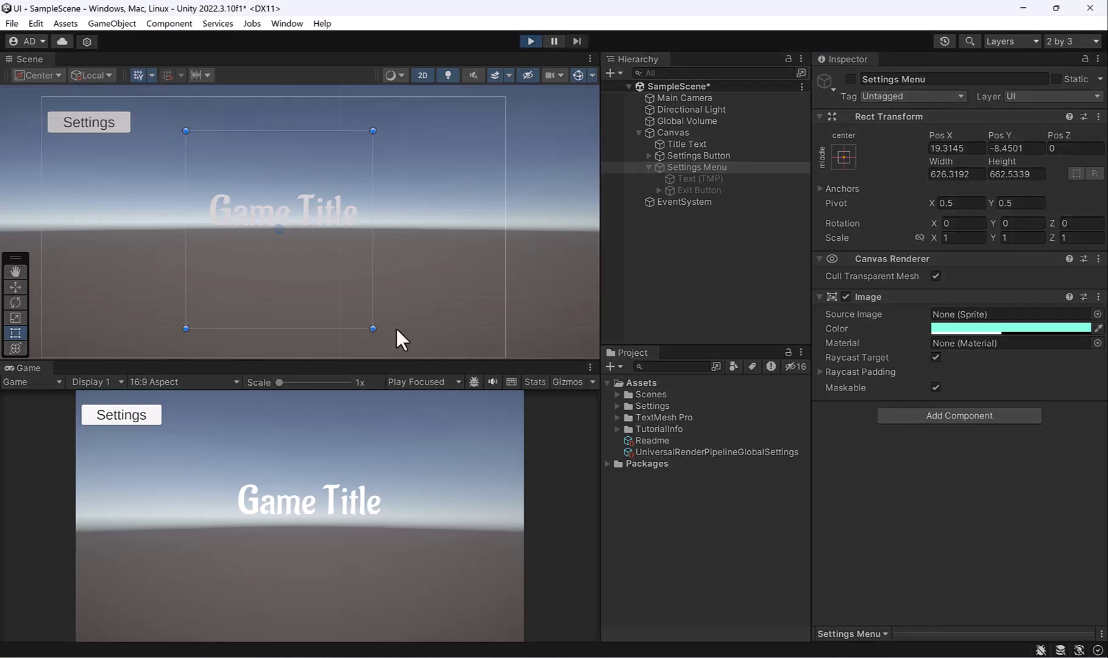
left_click(132, 422)
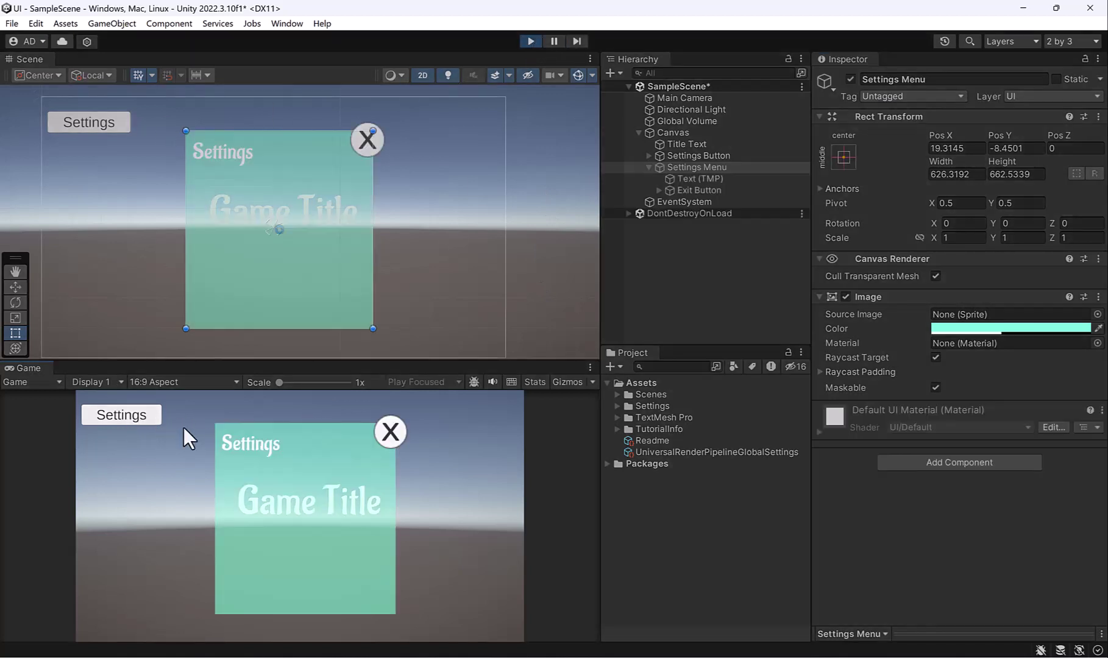
left_click(528, 37)
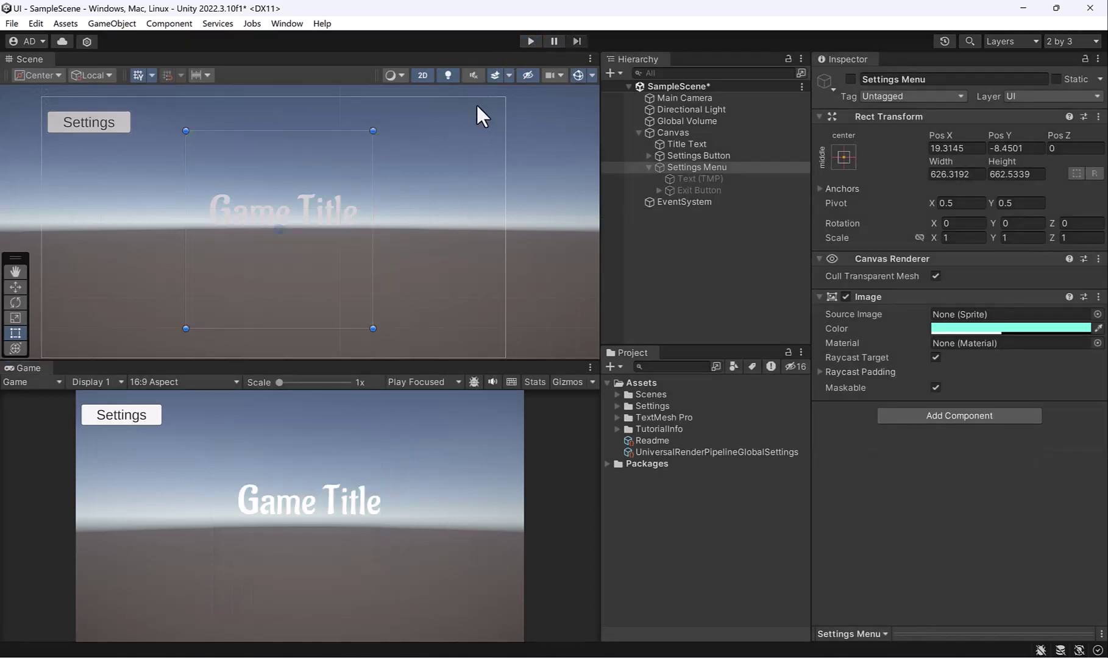
Step: Add a second On Click entry calling SetActive, unticked, on Title Text, then start Play
left_click(703, 155)
scroll(879, 384, "down", 5)
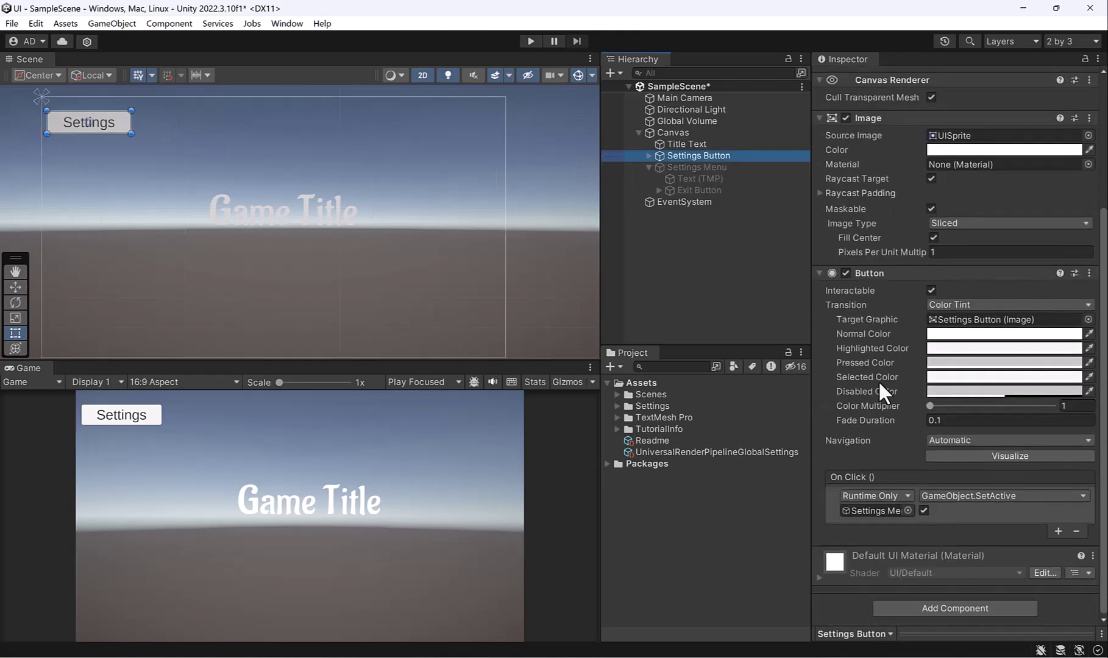
left_click(1059, 531)
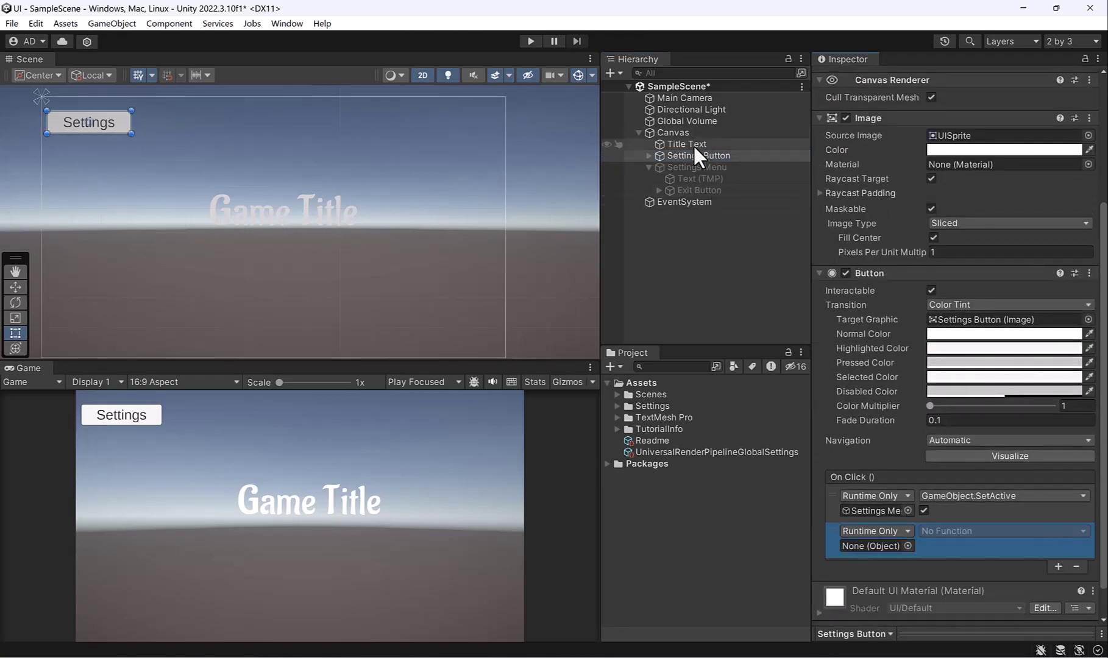
left_click_drag(693, 144, 875, 545)
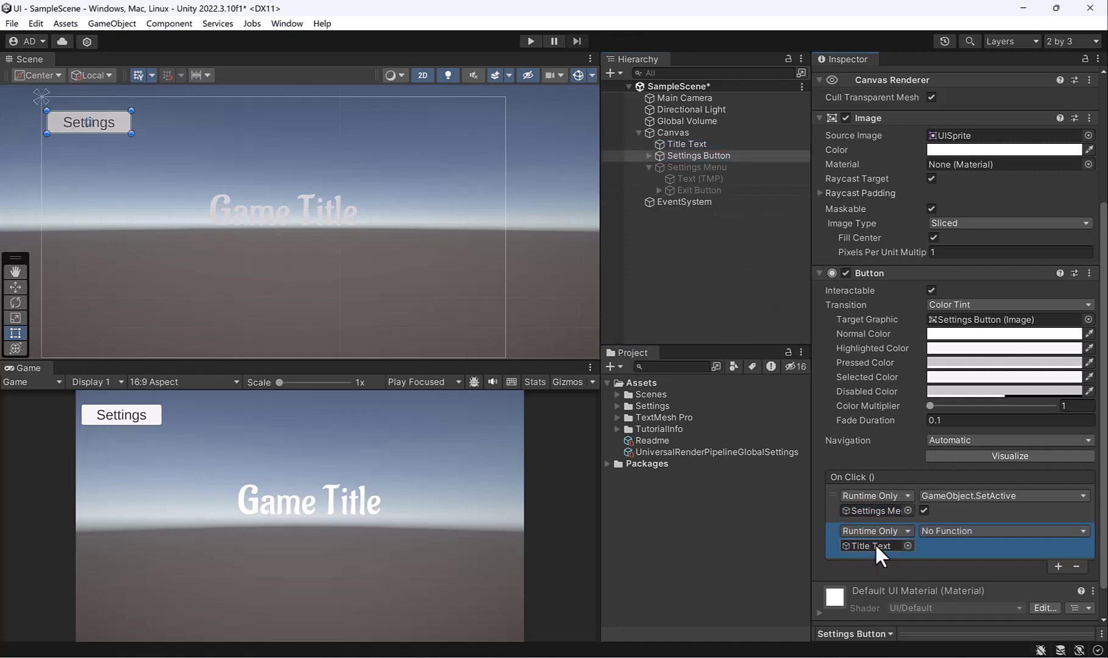
left_click(951, 531)
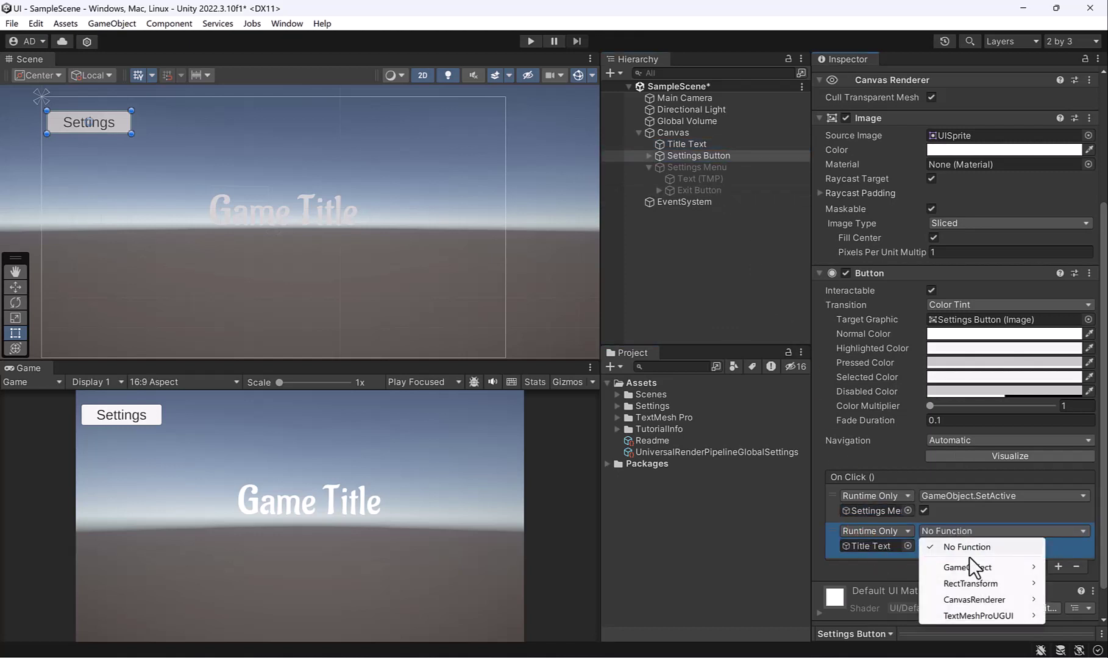
mouse_move(975, 568)
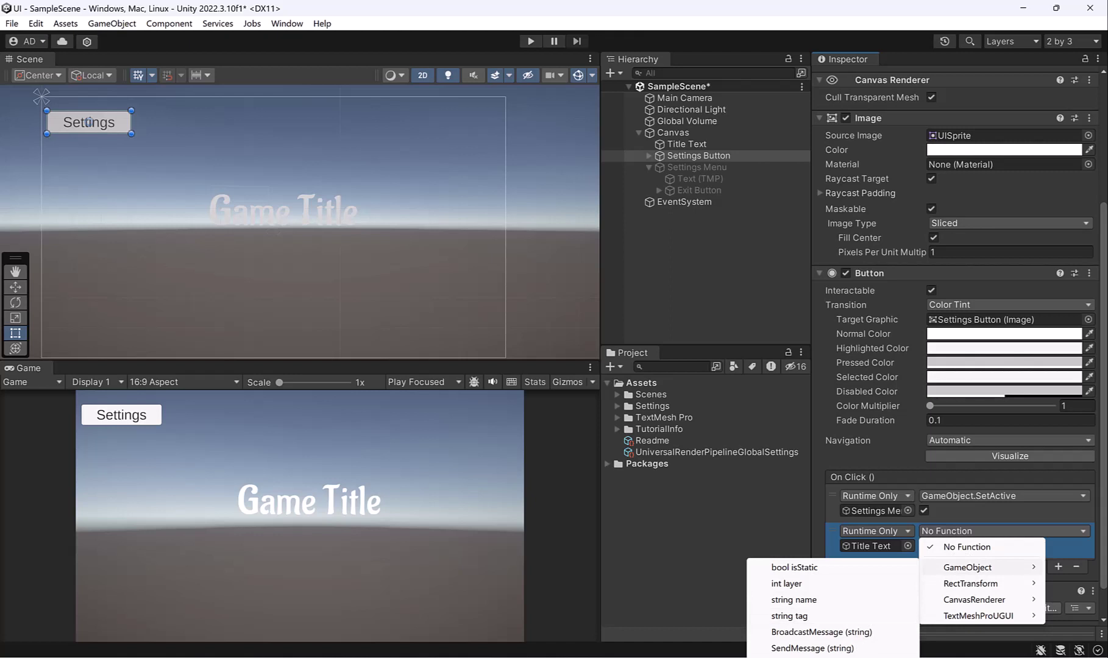
left_click(853, 655)
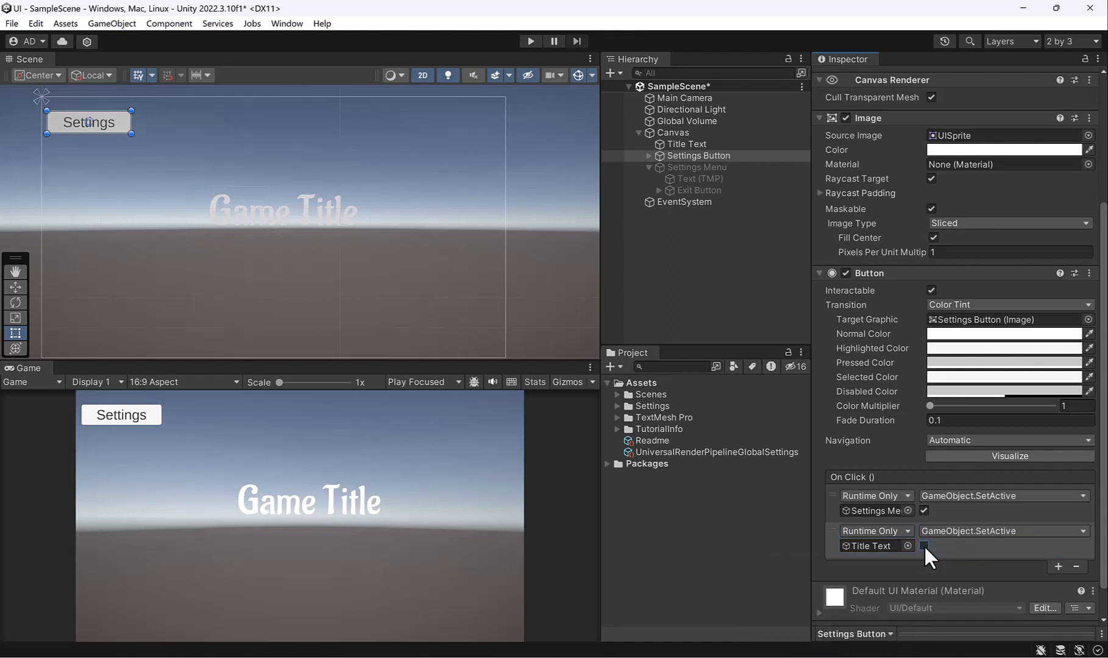
left_click(530, 41)
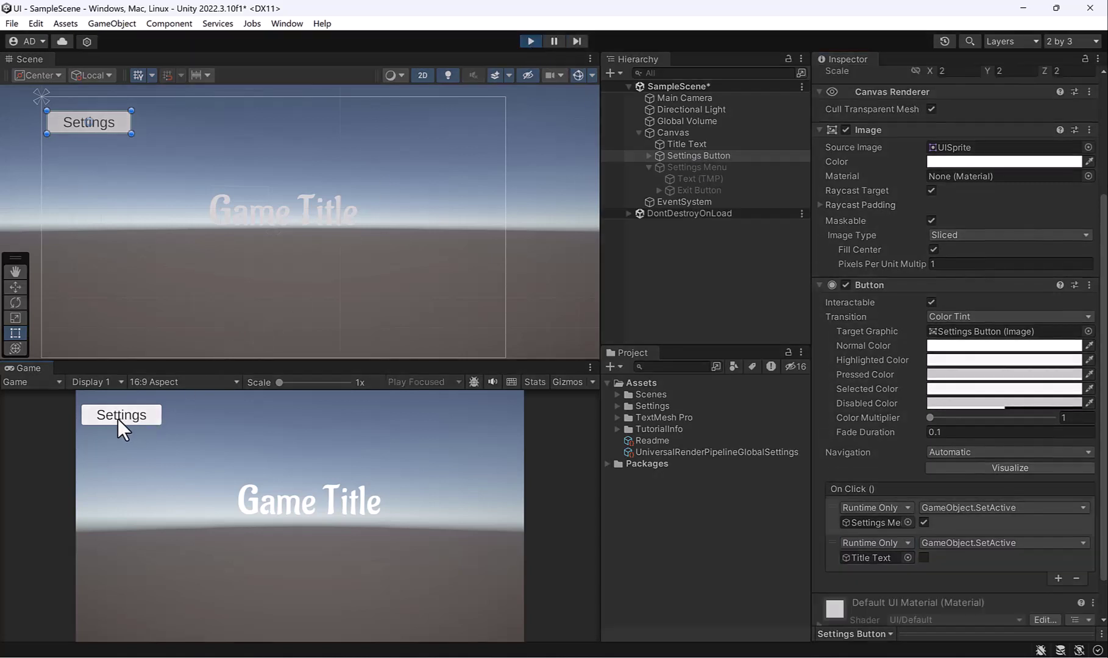
Step: Play-test Settings to confirm the teal menu appears and the title hides, then stop play
left_click(118, 416)
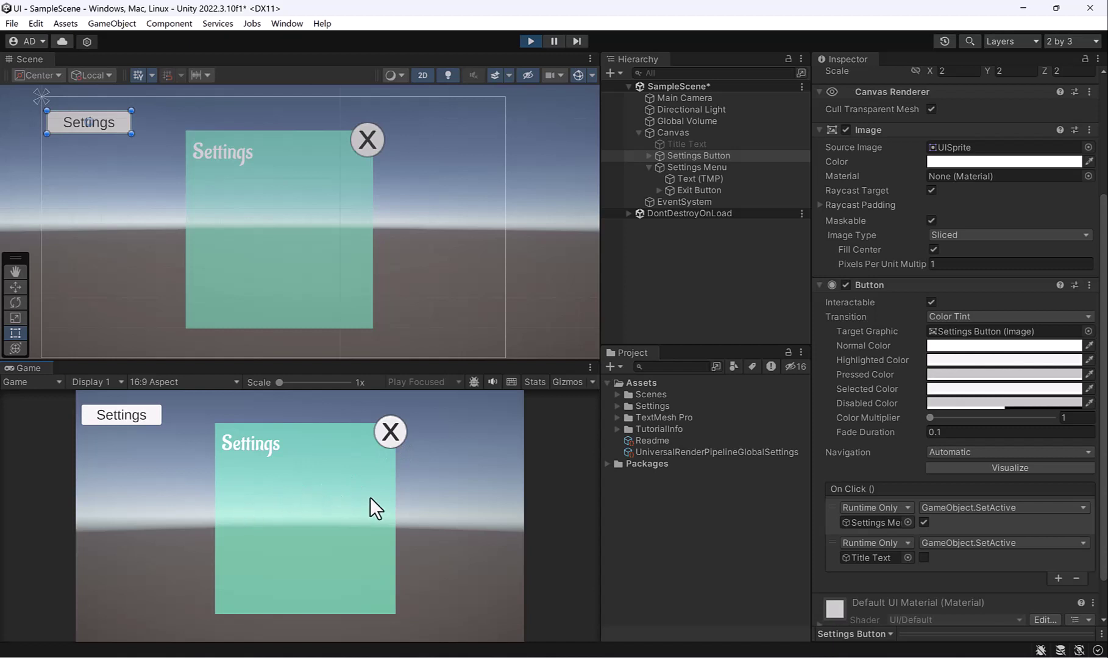
left_click(530, 41)
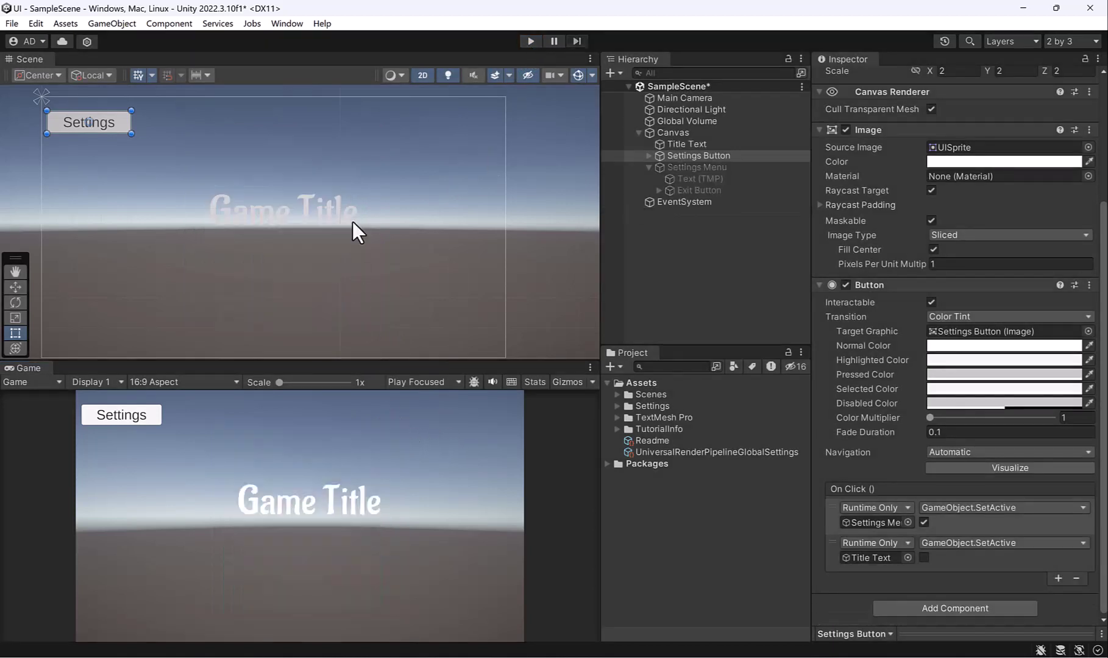
Step: Select Exit Button in the Hierarchy and add a new On Click entry
left_click(696, 167)
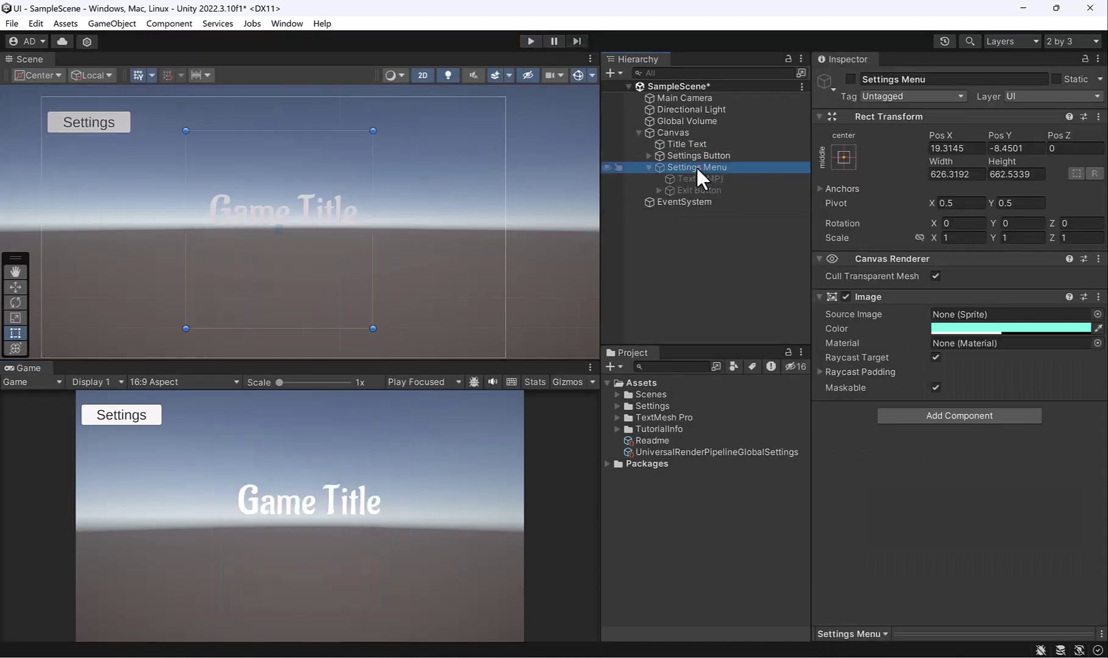
left_click(700, 190)
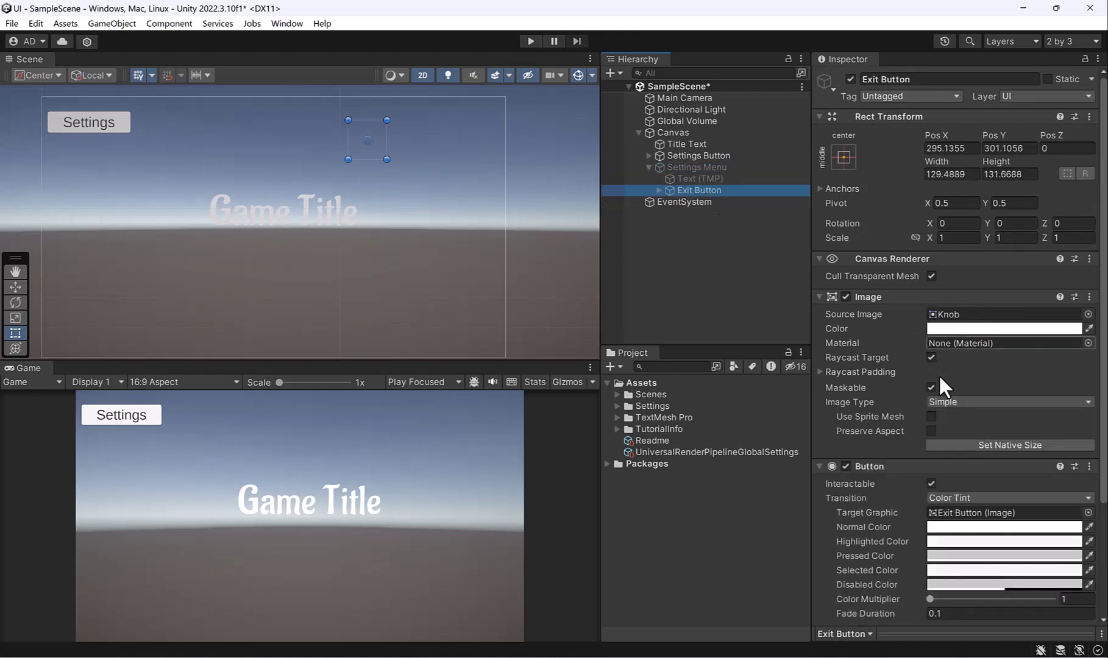
scroll(889, 489, "down", 5)
left_click(1062, 576)
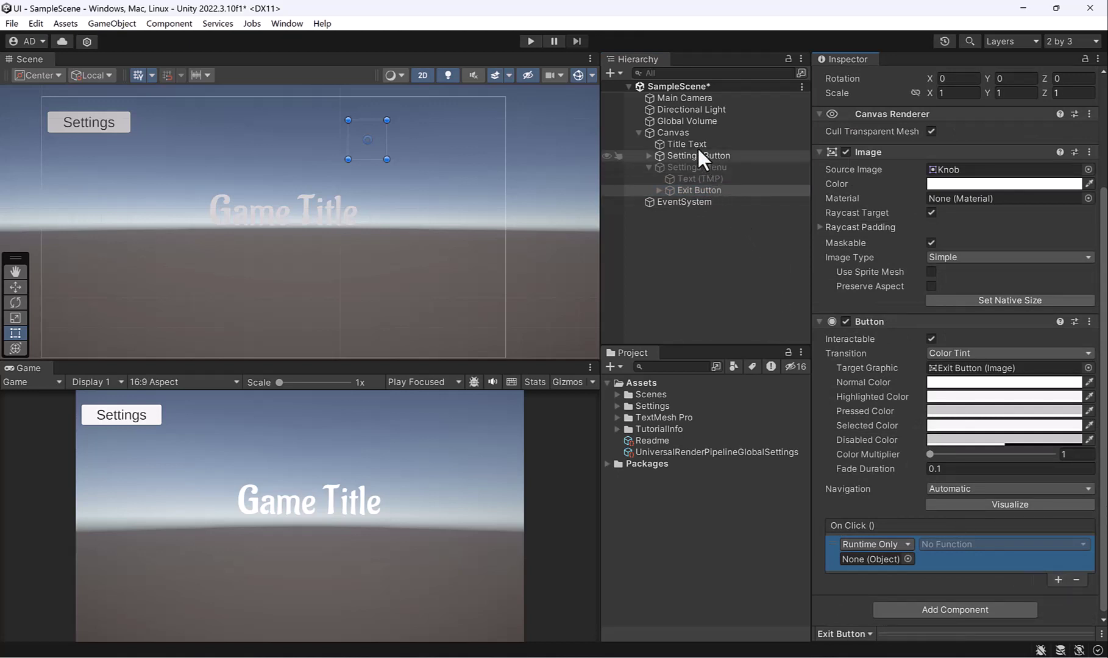
Step: Point the entry at Title Text calling GameObject.SetActive, then start Play mode
left_click_drag(695, 144, 874, 567)
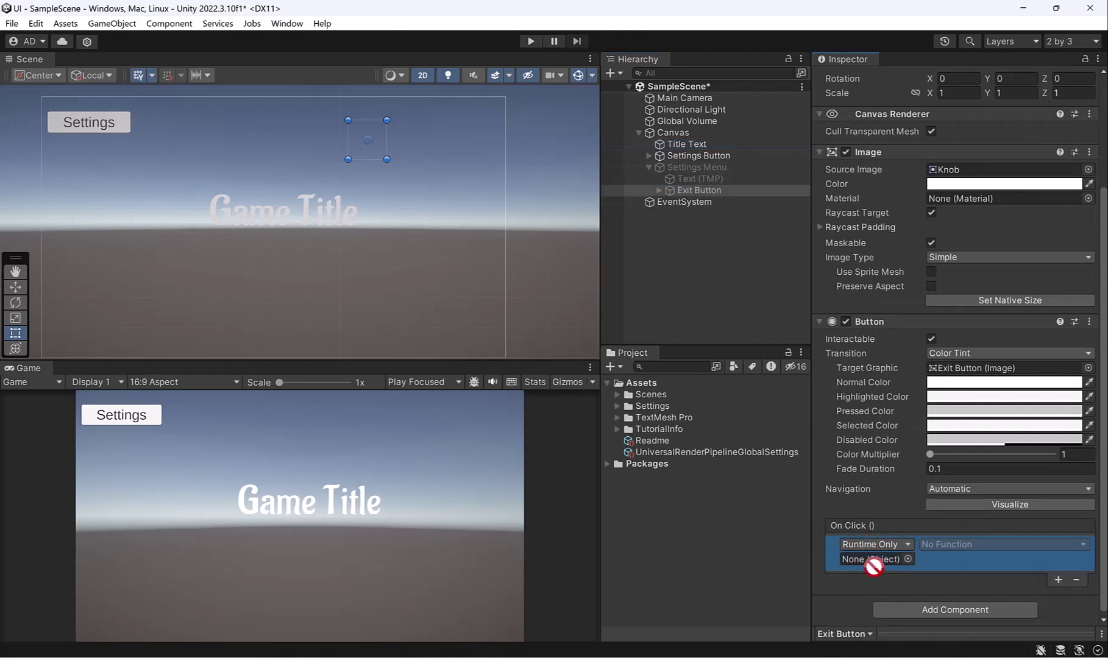
left_click_drag(685, 140, 879, 554)
left_click(943, 544)
mouse_move(959, 575)
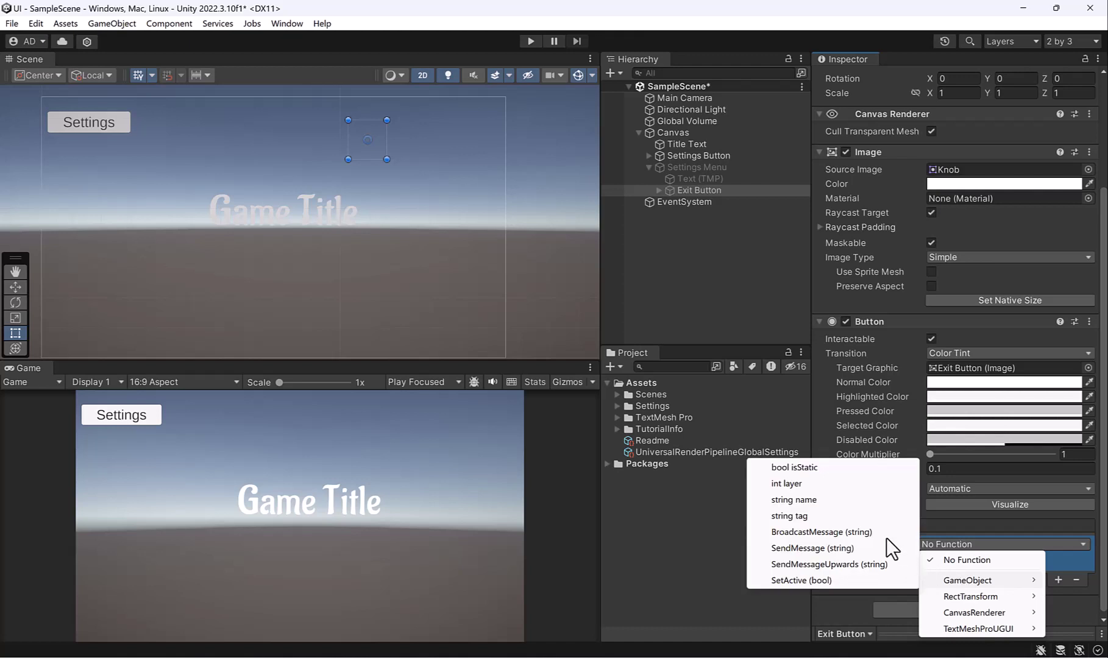
left_click(833, 578)
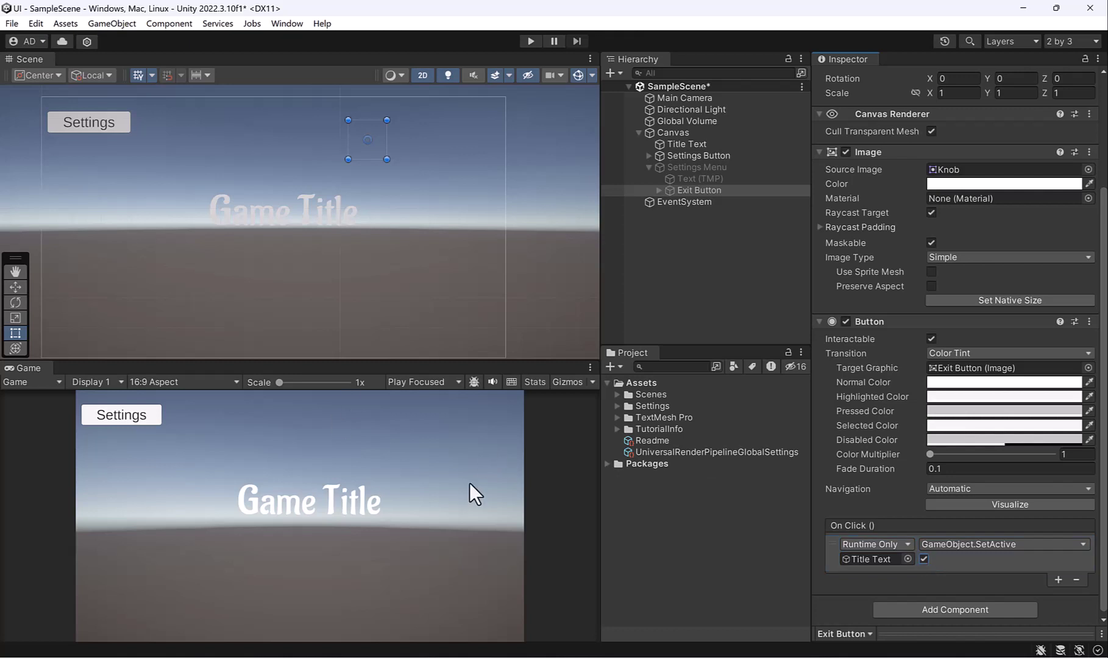
left_click(530, 41)
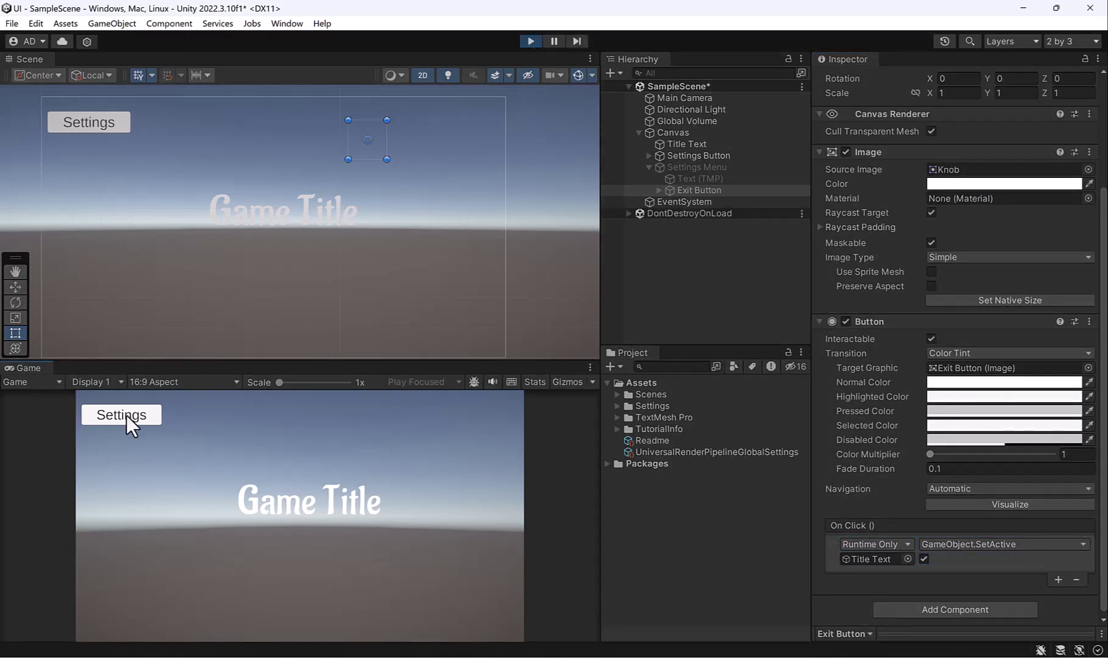
Step: Test Settings then X: the title returns but the teal menu stays open; stop play
left_click(129, 424)
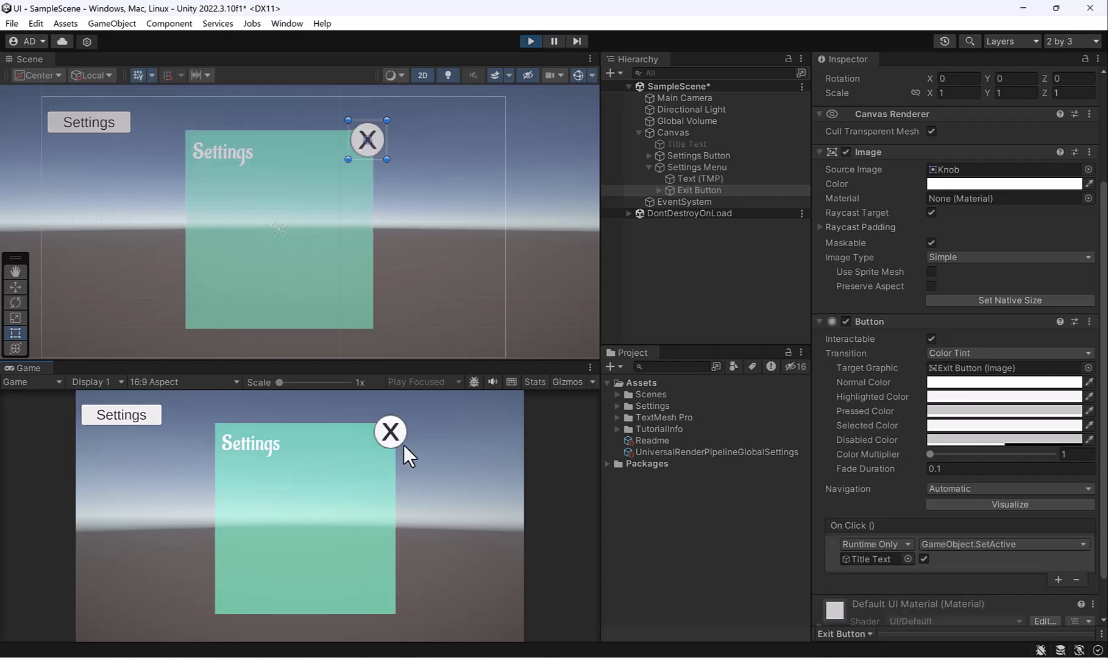
left_click(384, 427)
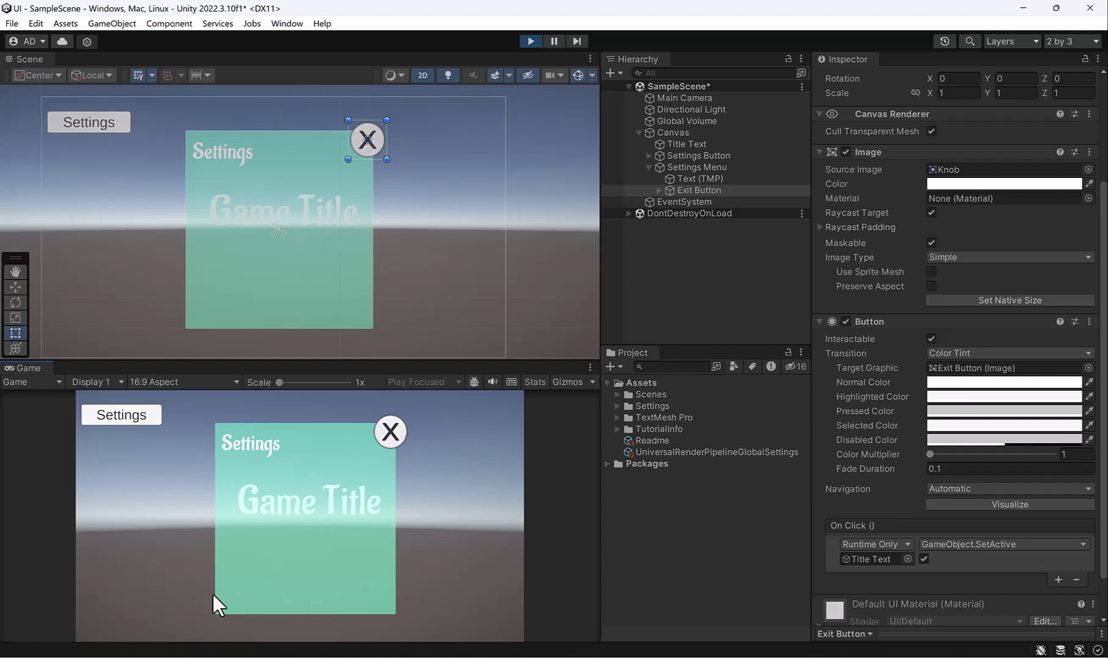
left_click(530, 41)
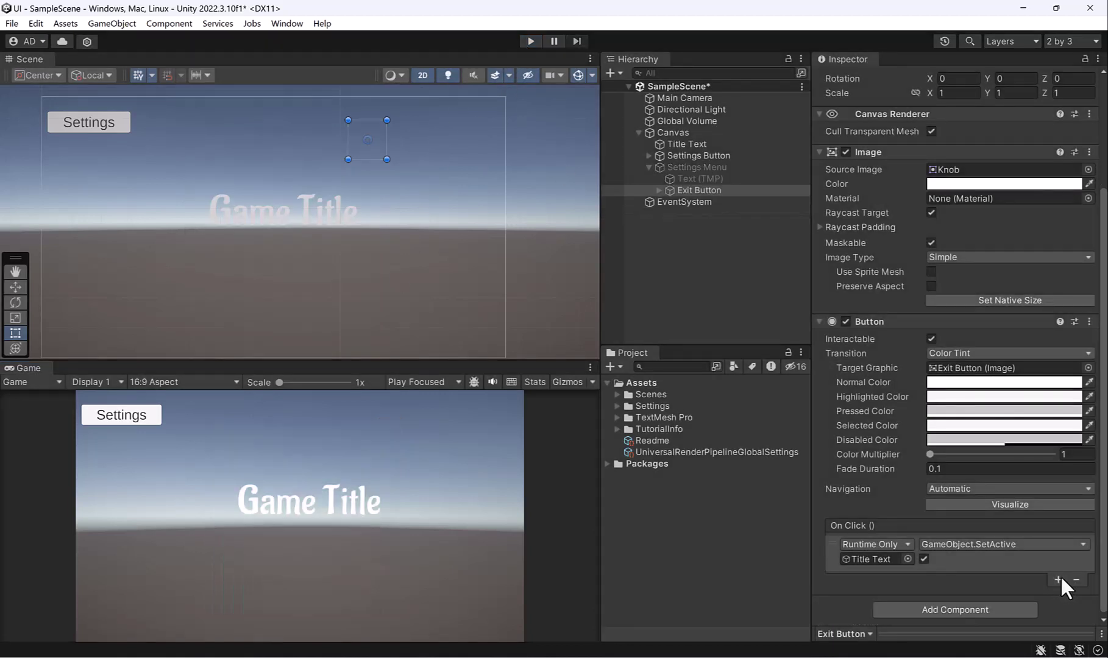
Step: Add a second Exit Button On Click entry calling SetActive(false) on Settings Menu
left_click(1058, 579)
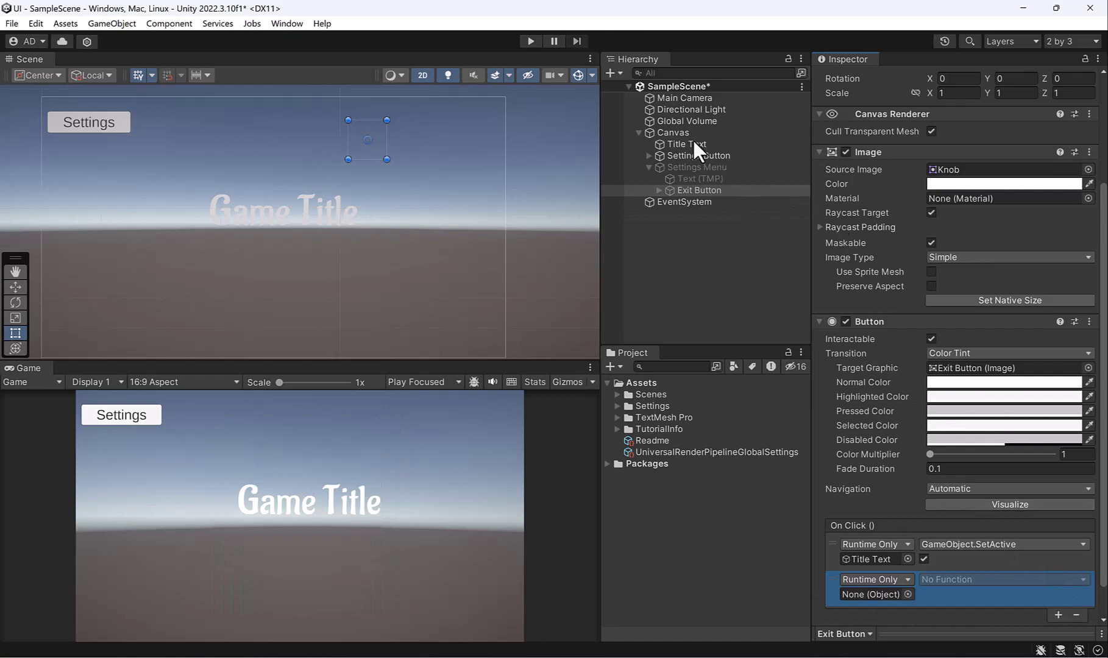
left_click_drag(678, 163, 987, 576)
left_click(987, 577)
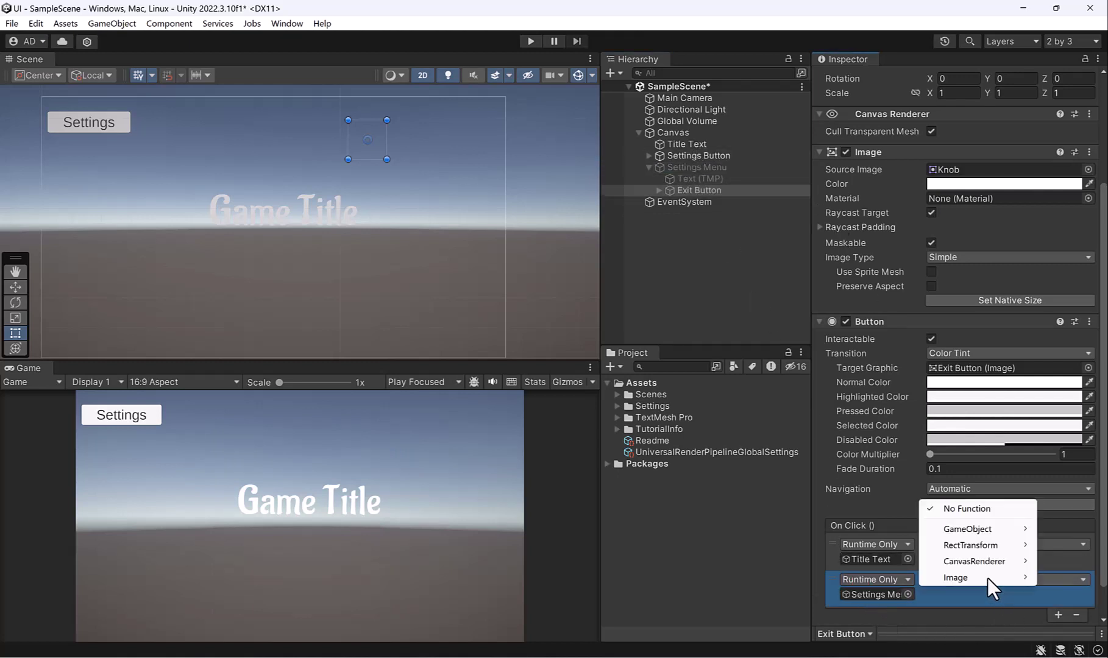
mouse_move(997, 532)
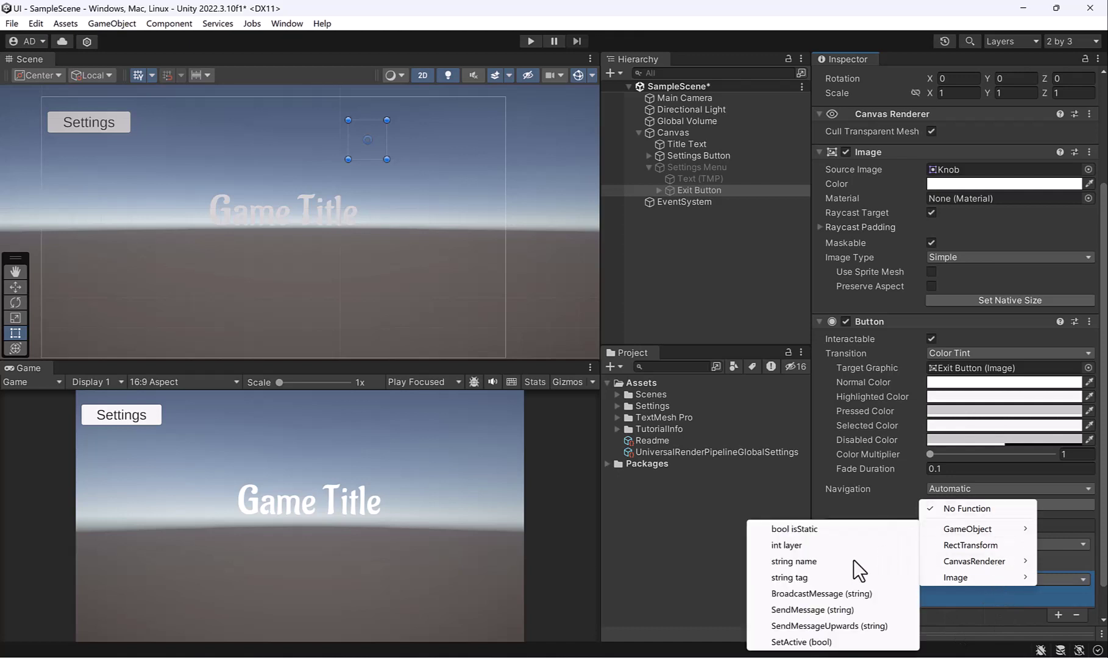
left_click(843, 642)
left_click(924, 594)
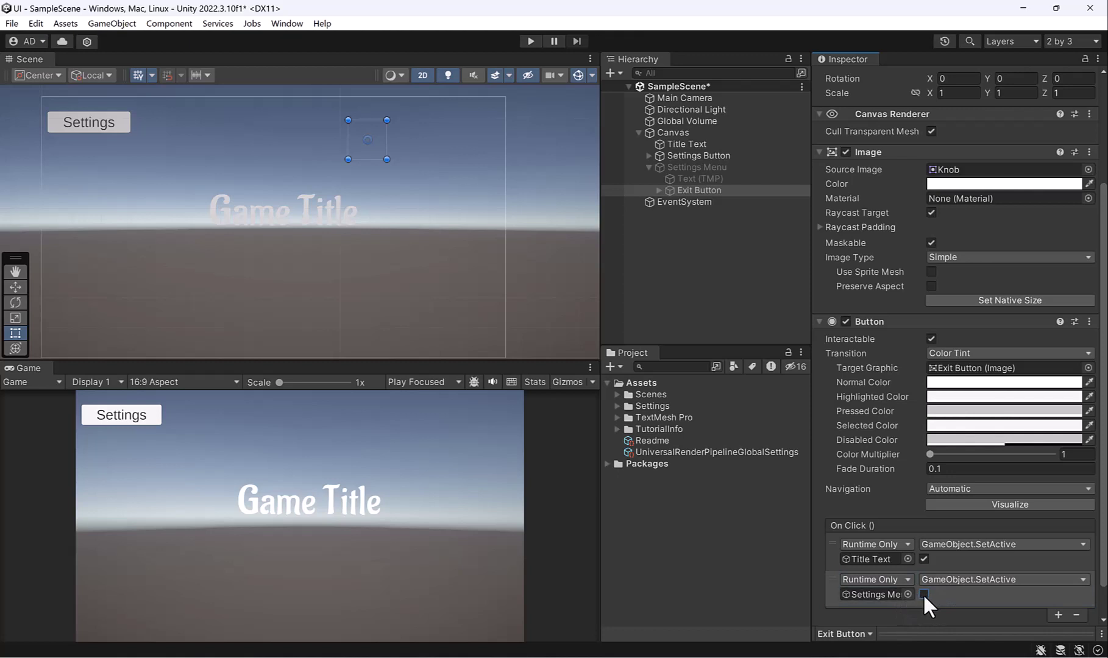
Step: Play-test Settings, X, then Settings again to confirm the menu toggles with the title
left_click(538, 43)
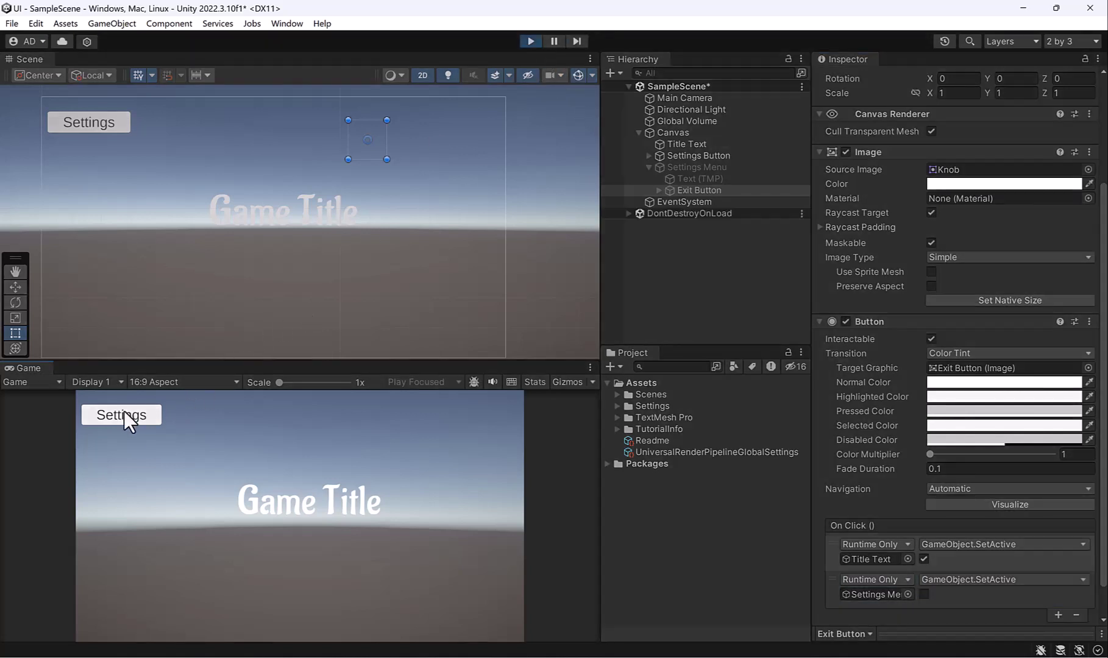
left_click(124, 411)
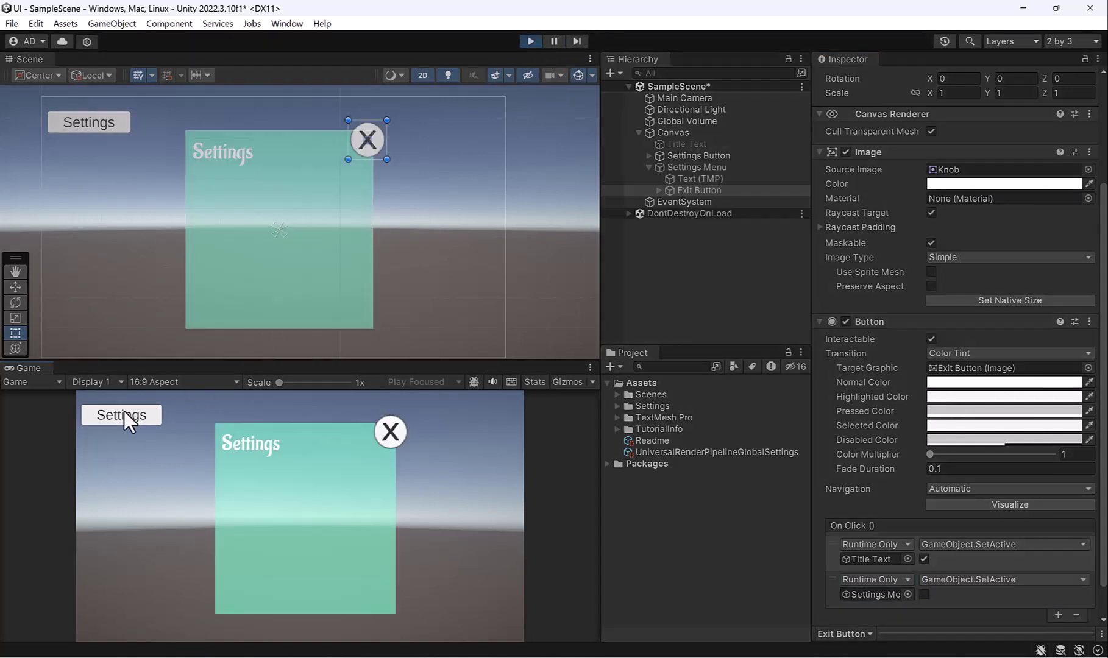
left_click(391, 438)
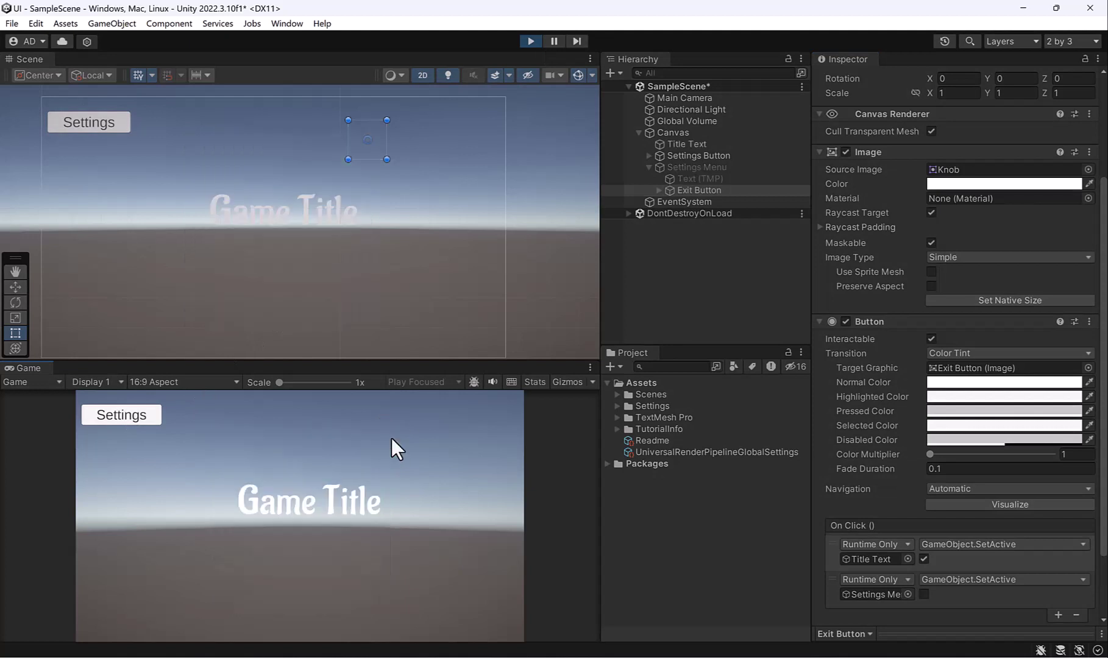
left_click(153, 419)
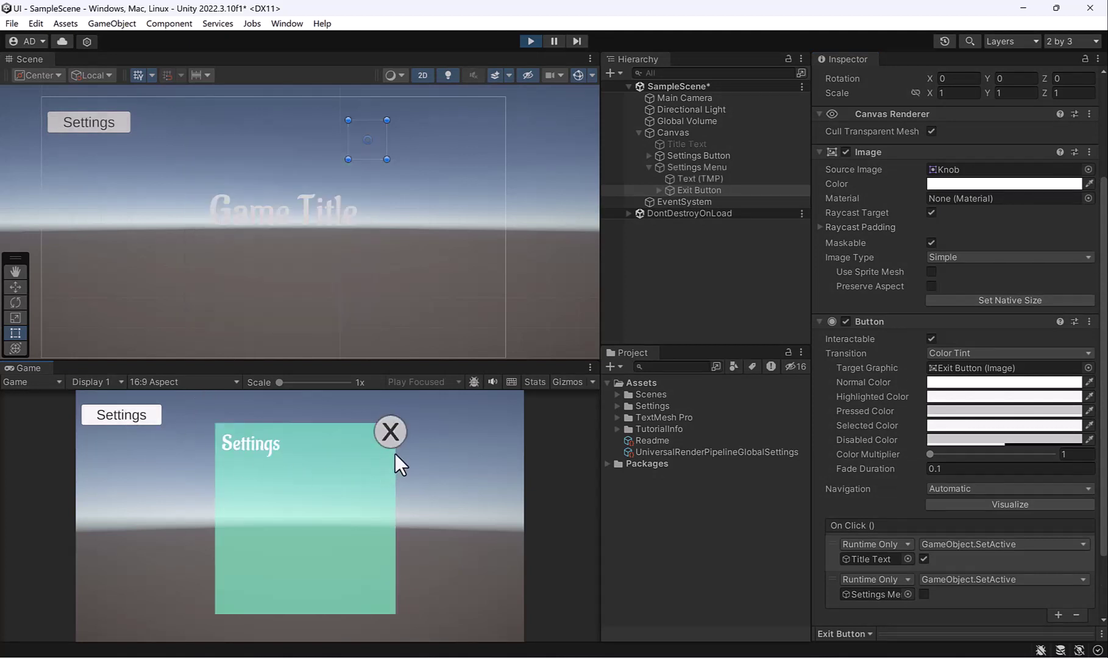